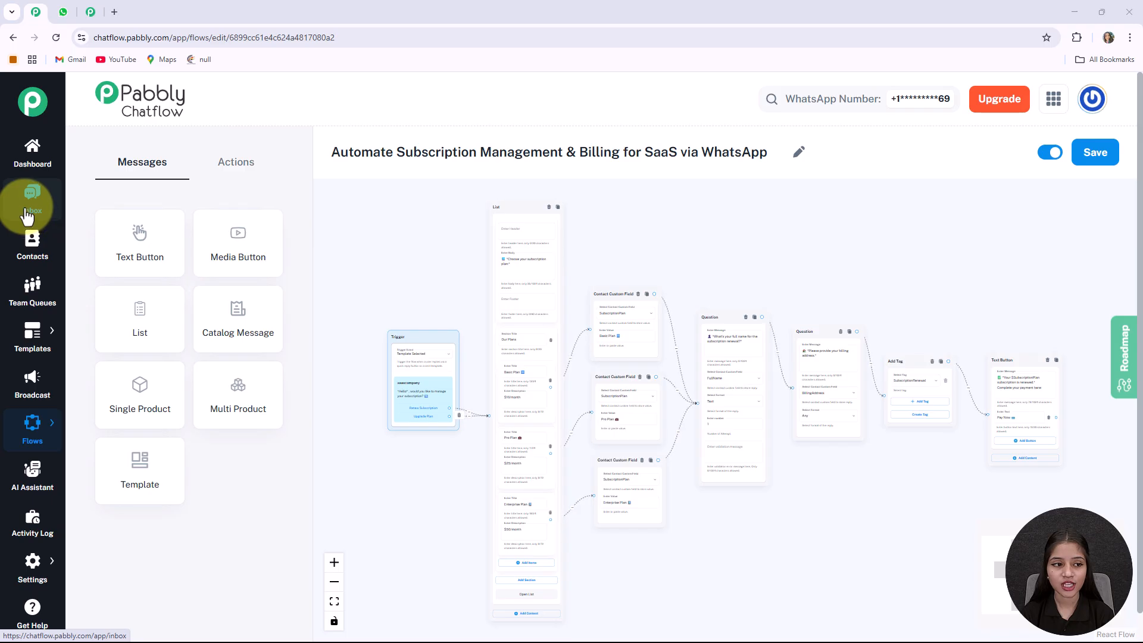
Send the approved saascompany template message to the contact's conversation in the inbox.
left_click(26, 216)
mouse_move(632, 365)
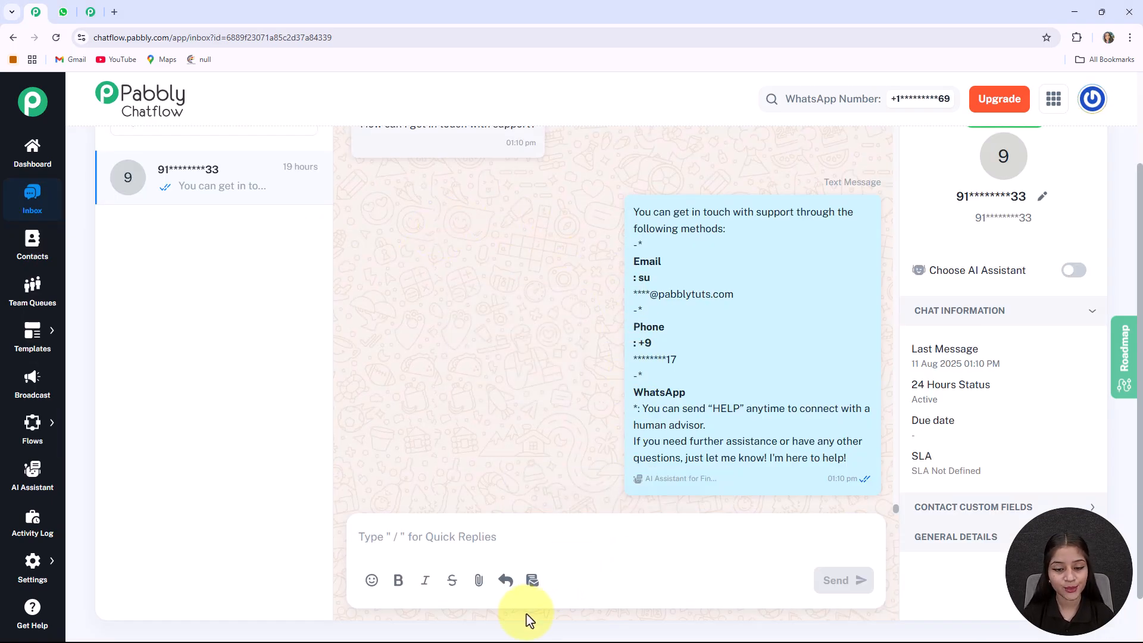
left_click(533, 580)
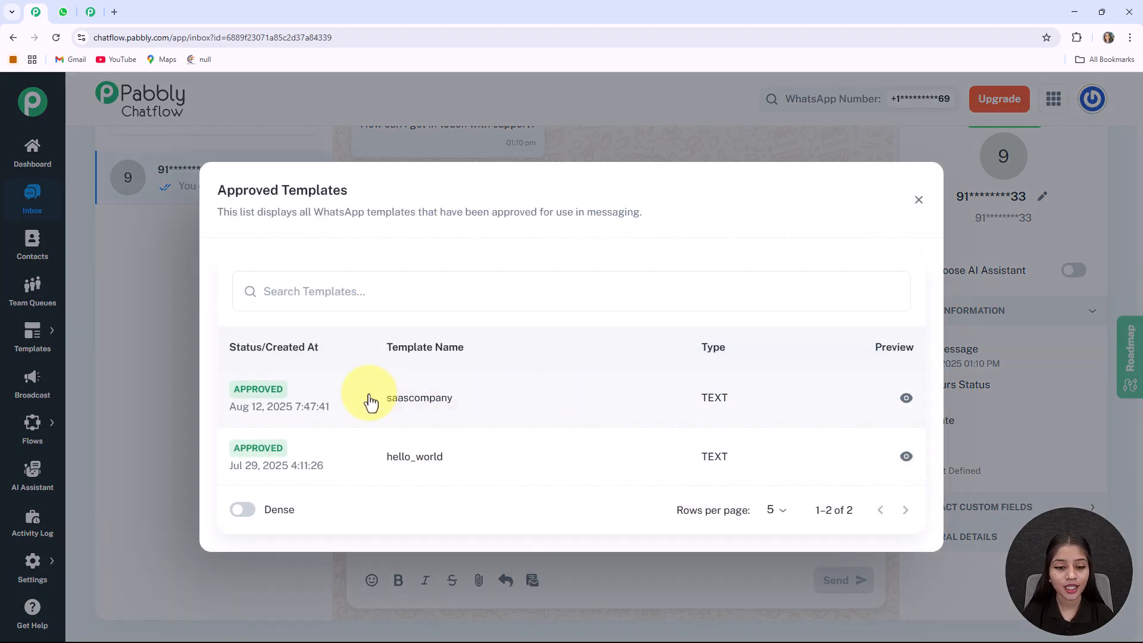
left_click(448, 406)
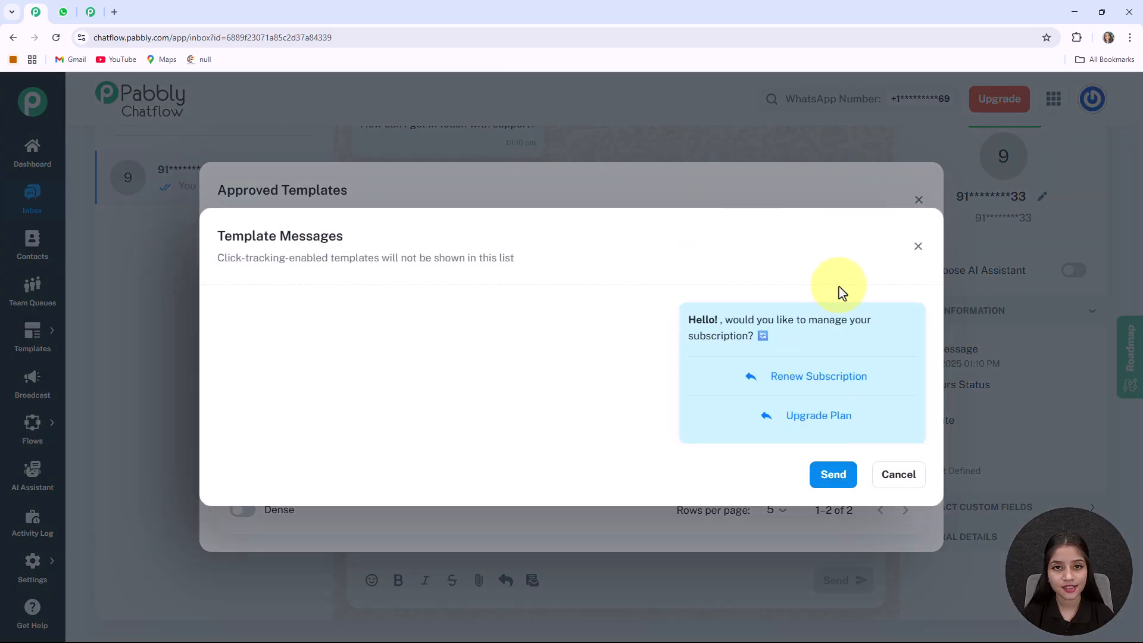
left_click(833, 474)
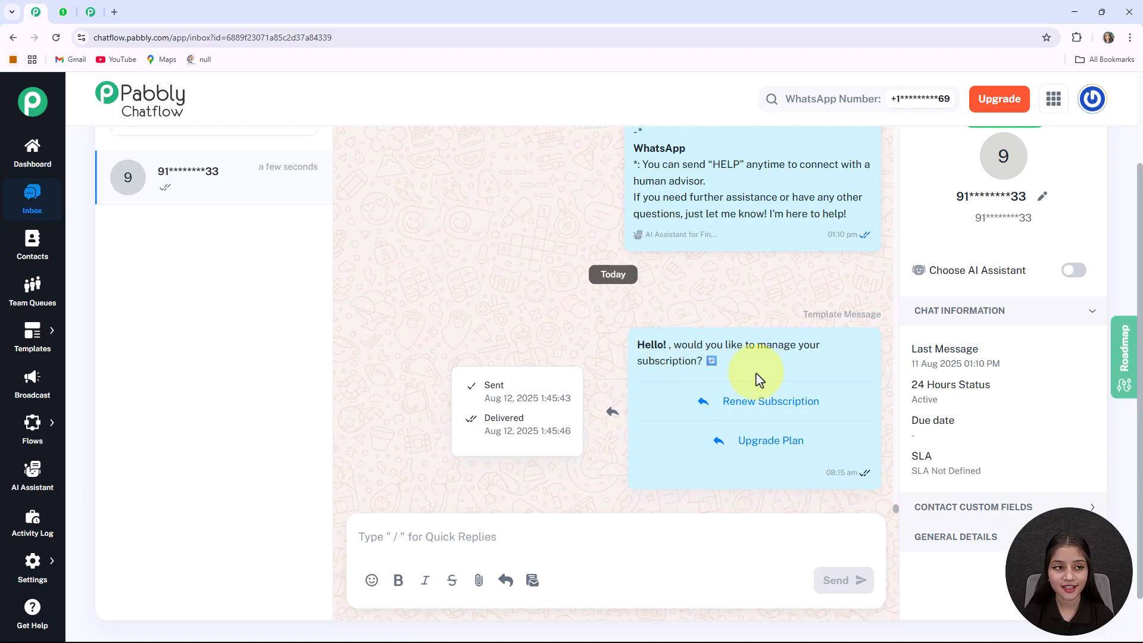
Switch to WhatsApp Web, answer the Saas Services message with Renew Subscription, and submit Basic Plan from the plan list.
left_click(63, 13)
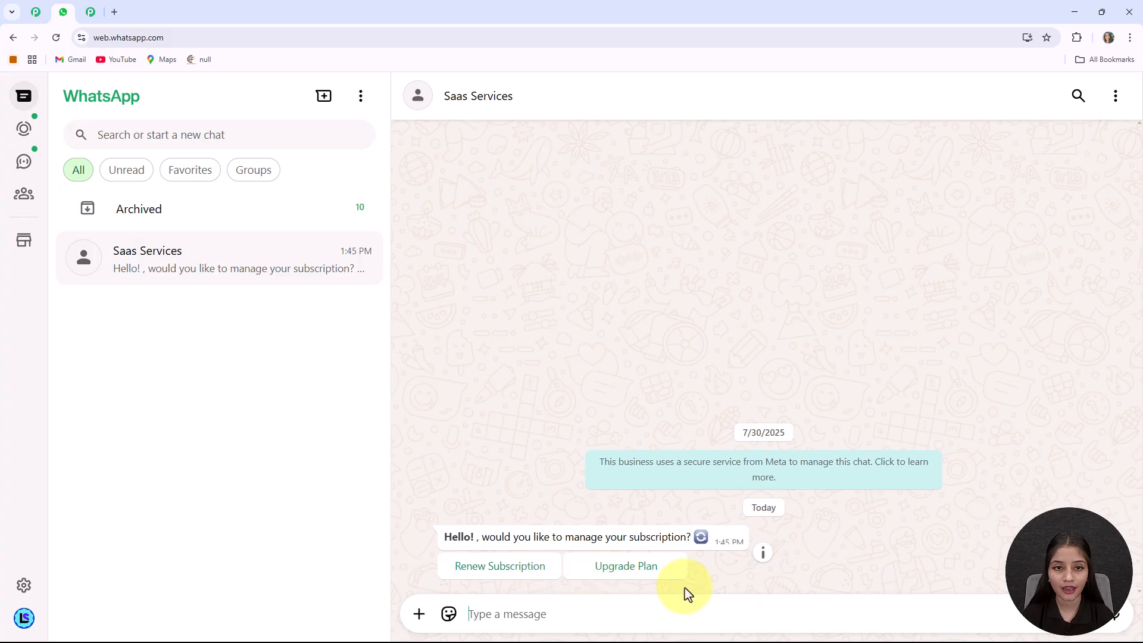
left_click(487, 572)
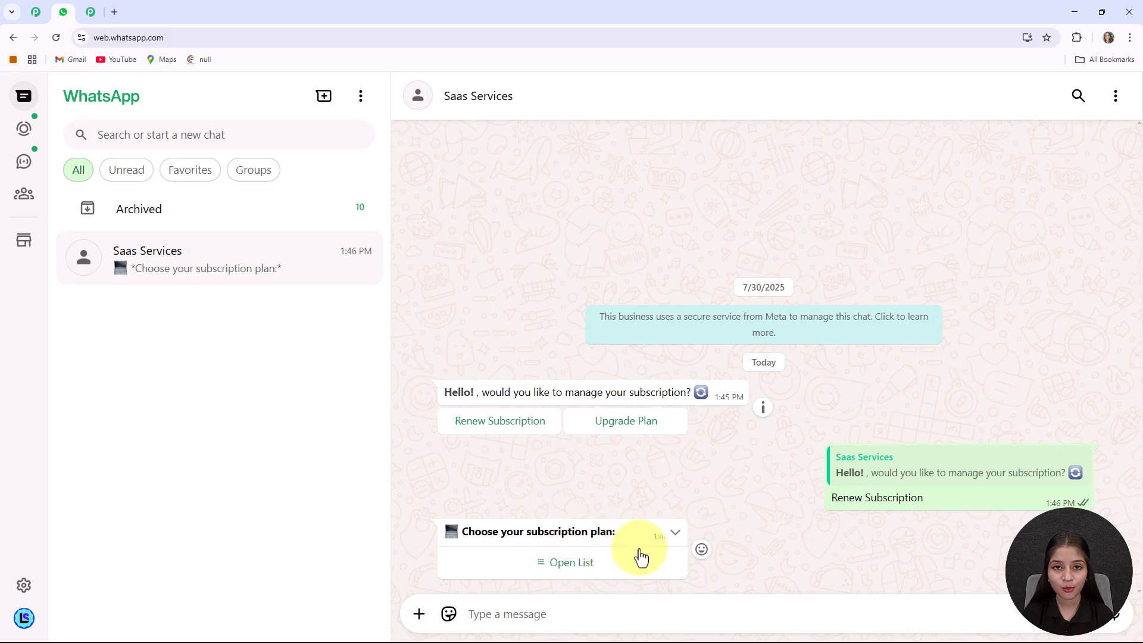
left_click(553, 572)
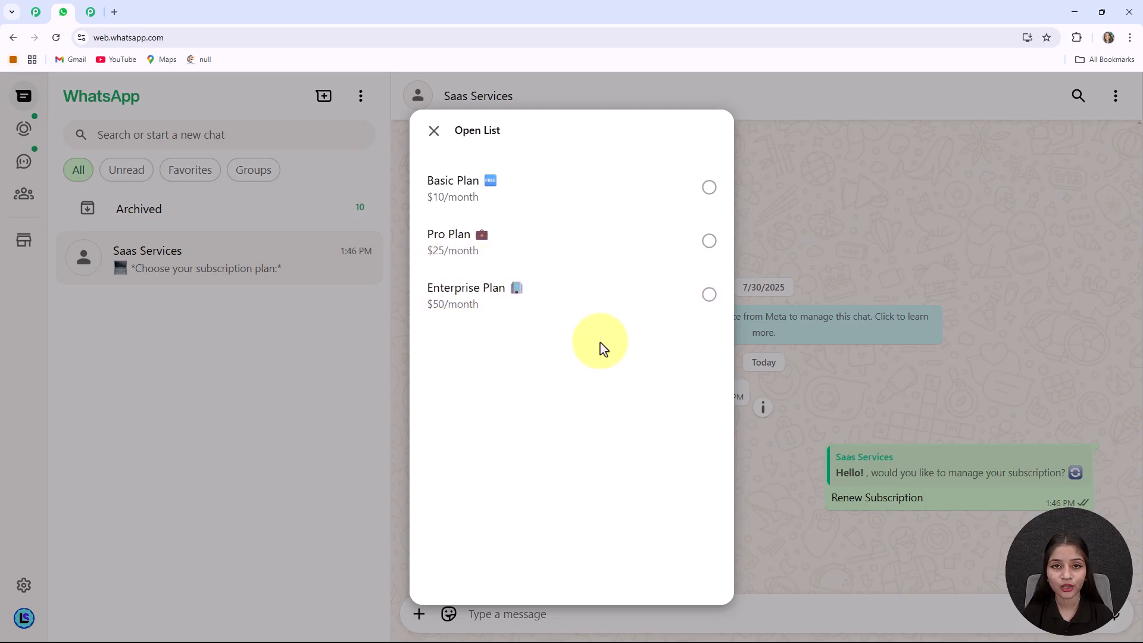
left_click(593, 197)
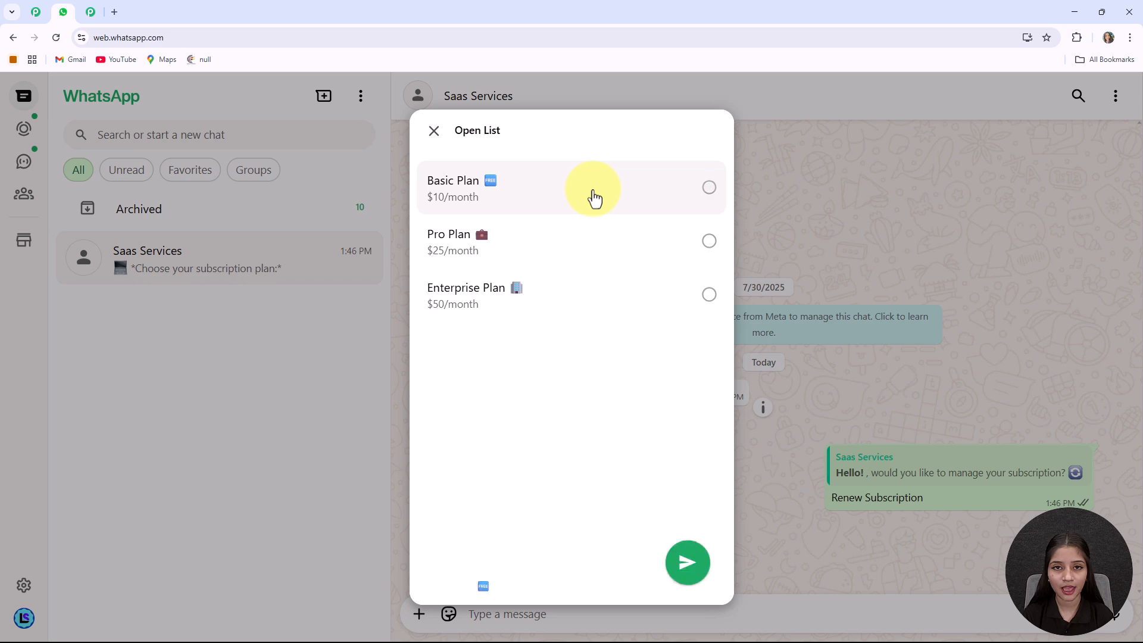
left_click(686, 562)
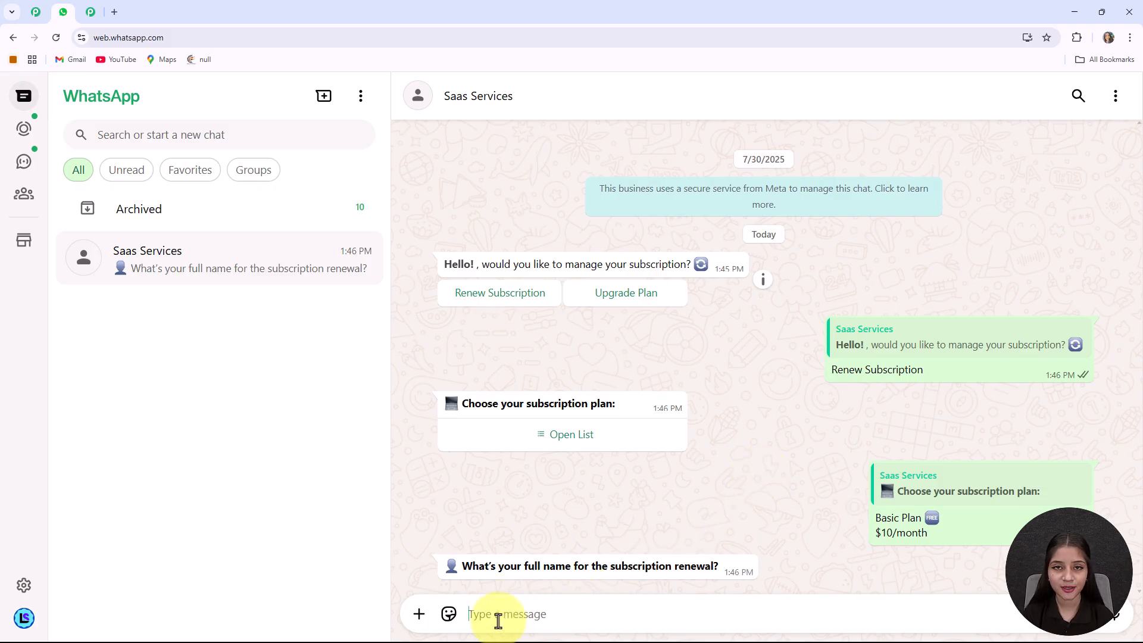
Reply to the chatbot's questions with the customer's full name and billing address, and review the payment message.
type("Test User")
key("Return")
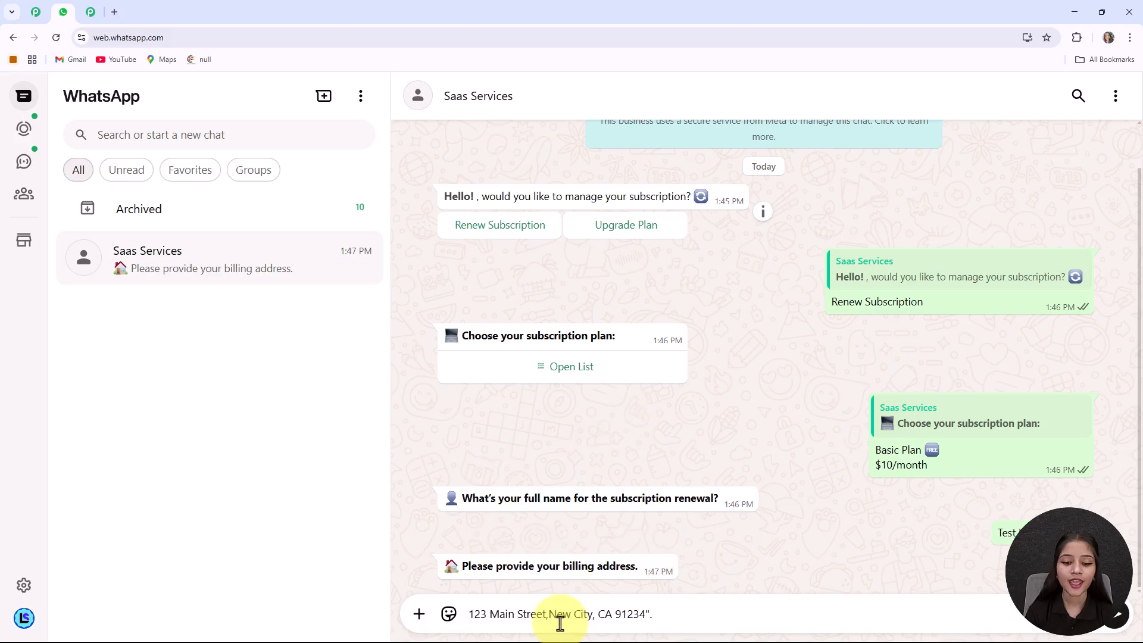
key("Return")
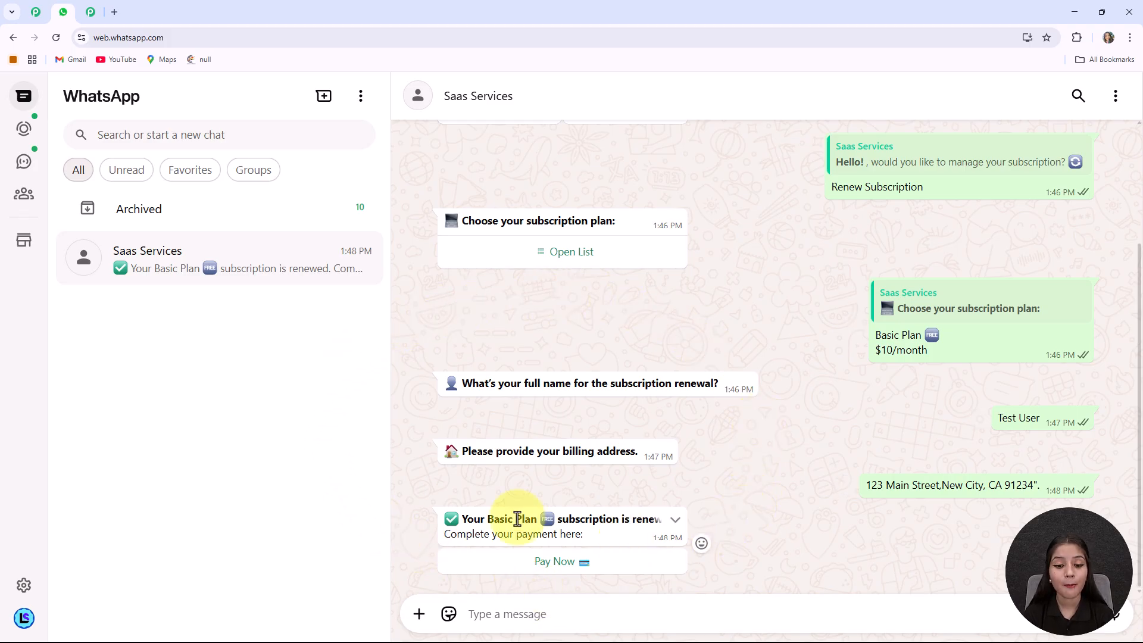
left_click_drag(484, 522, 546, 523)
left_click(601, 521)
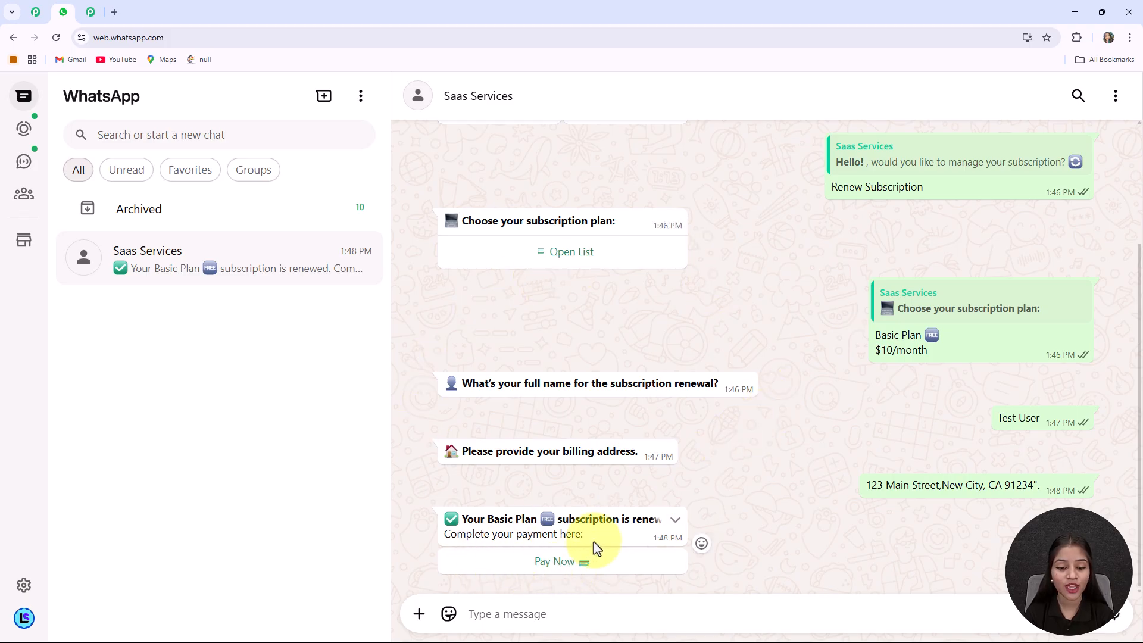
scroll(558, 568, "down", 1)
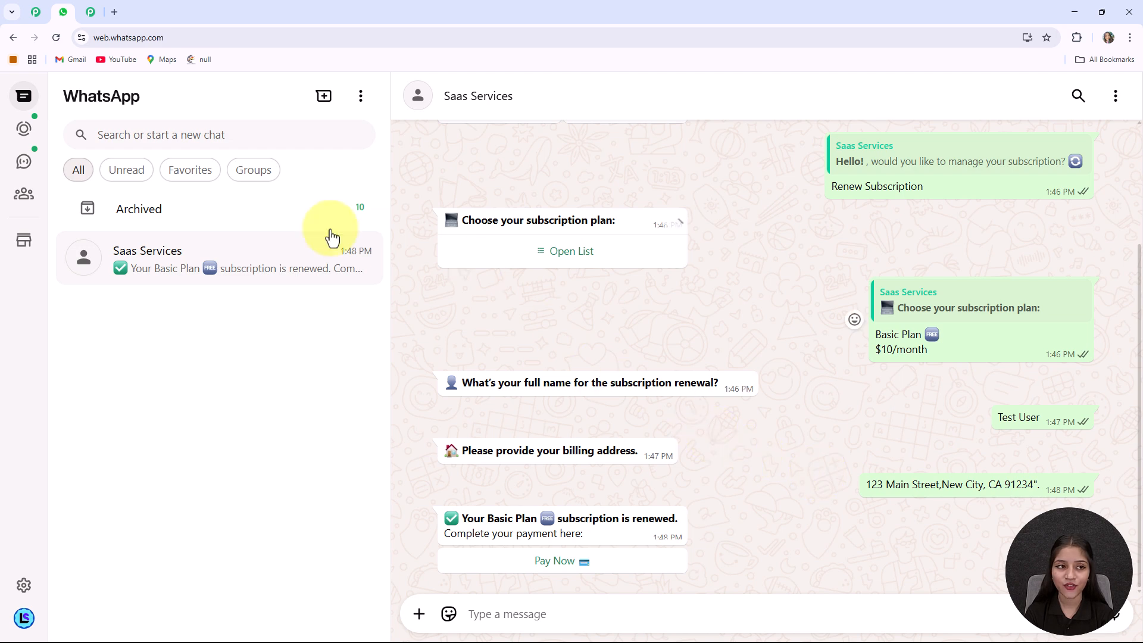
Open pabbly.com/chatflow in a new browser tab.
left_click(113, 11)
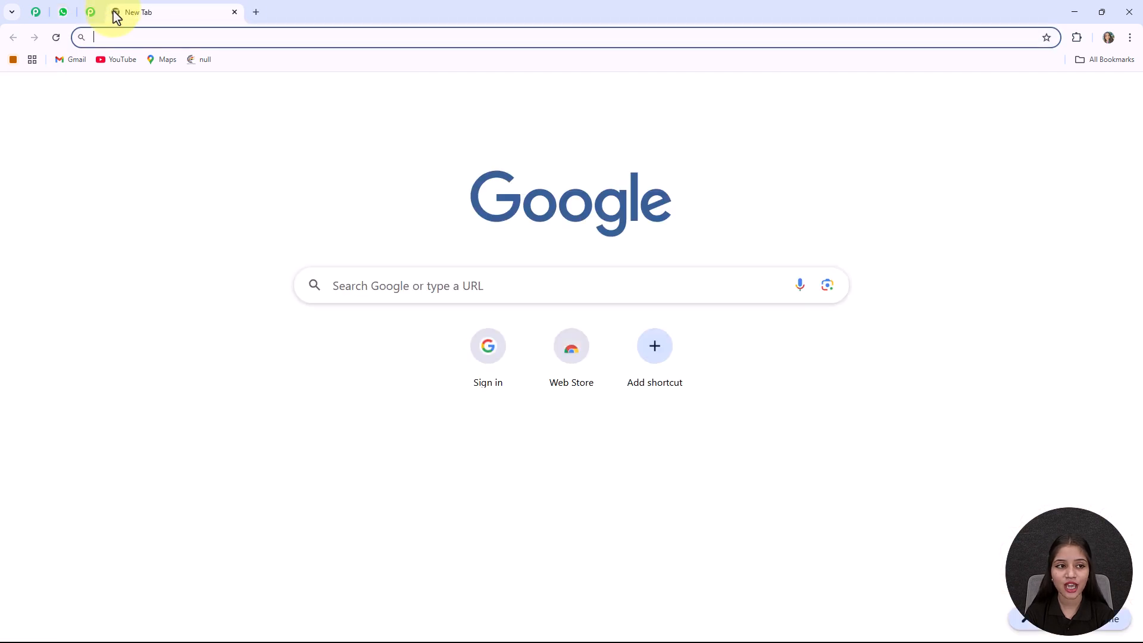
left_click(129, 43)
type("pabbly.com/chatflow")
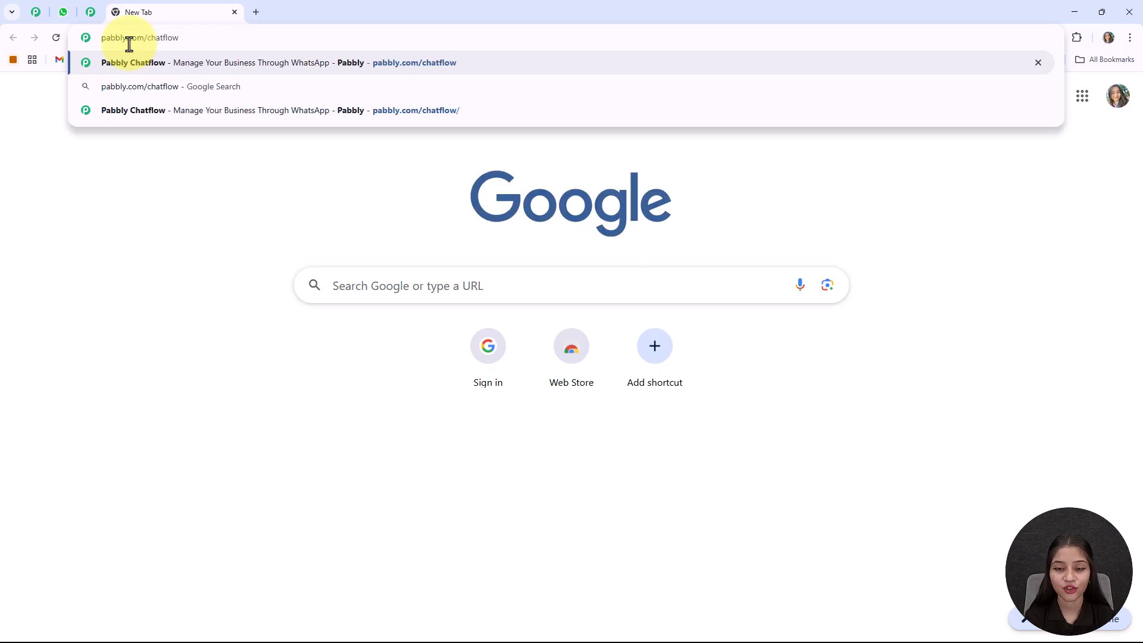
key("Return")
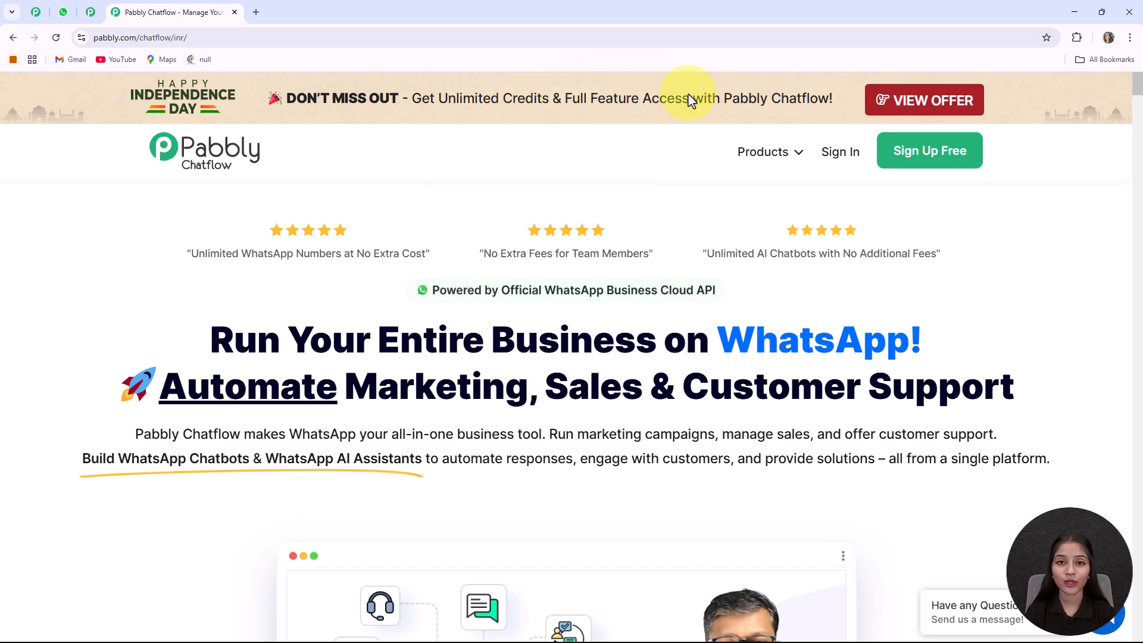
Examine the Pabbly Community page, including its benefits, the join option and the trusted businesses section.
left_click(90, 11)
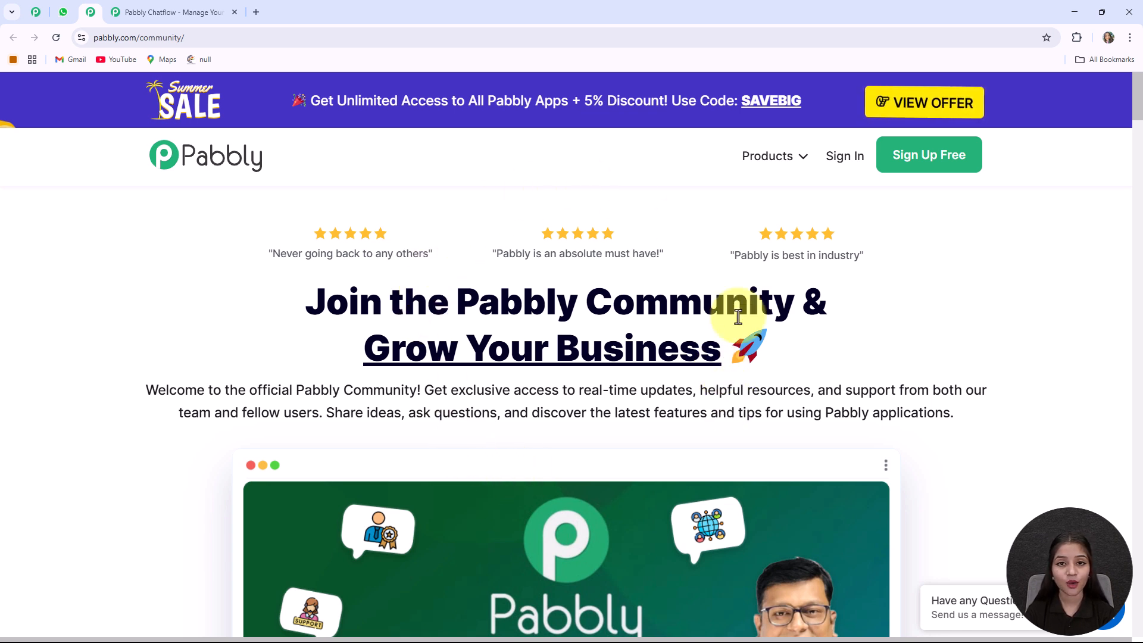
scroll(713, 388, "down", 2)
scroll(712, 388, "down", 9)
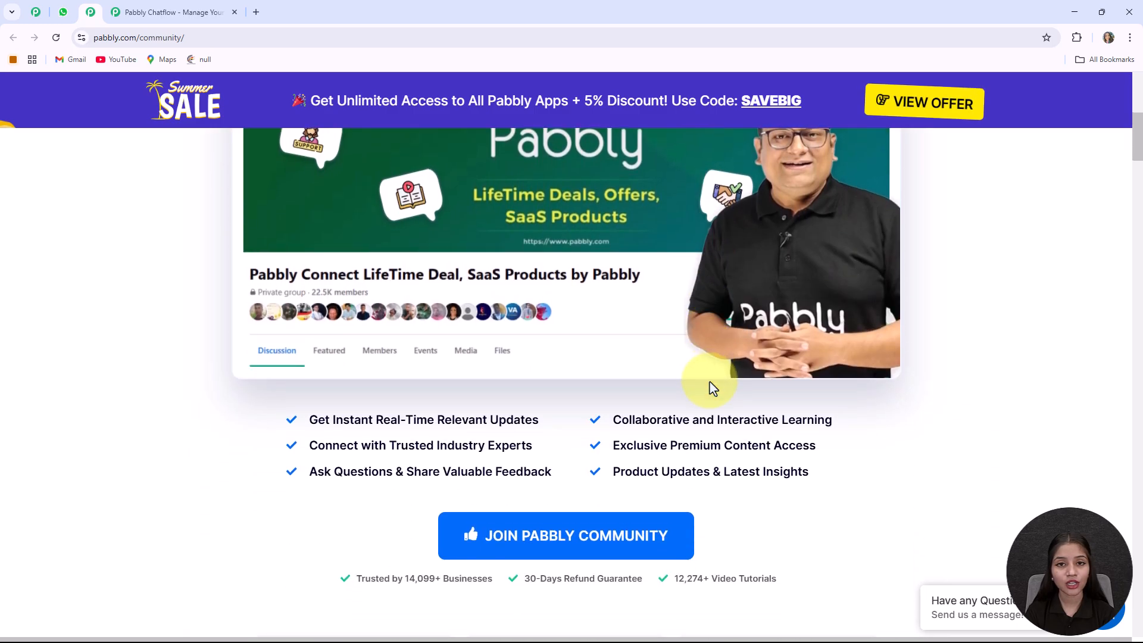
scroll(713, 388, "down", 8)
scroll(711, 384, "up", 2)
scroll(710, 382, "down", 1)
scroll(710, 382, "down", 1)
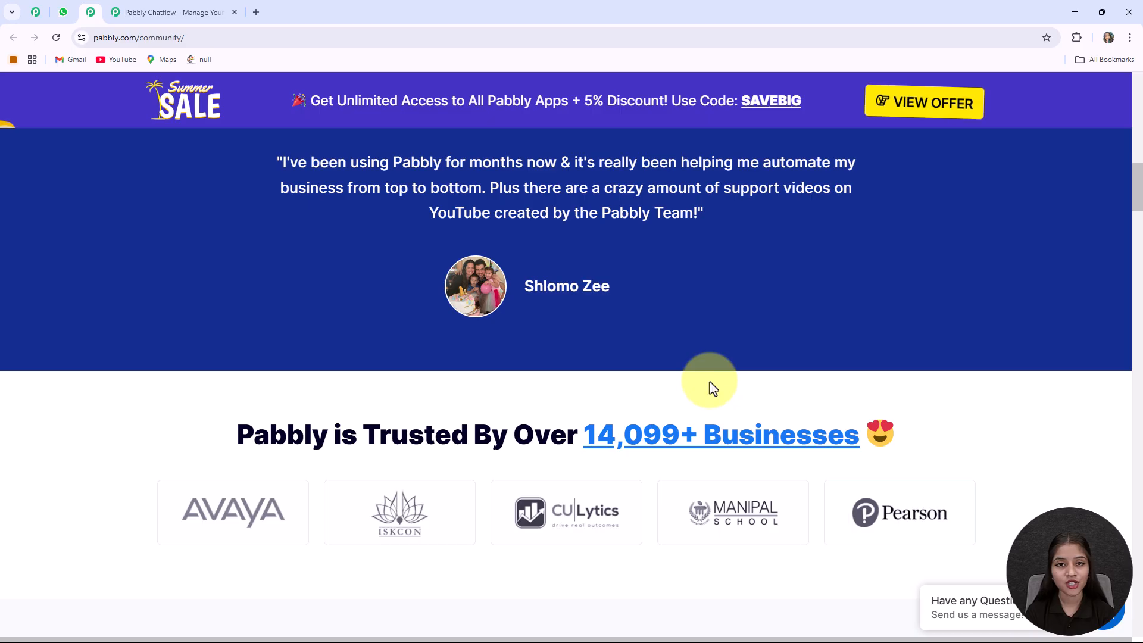
scroll(709, 381, "down", 2)
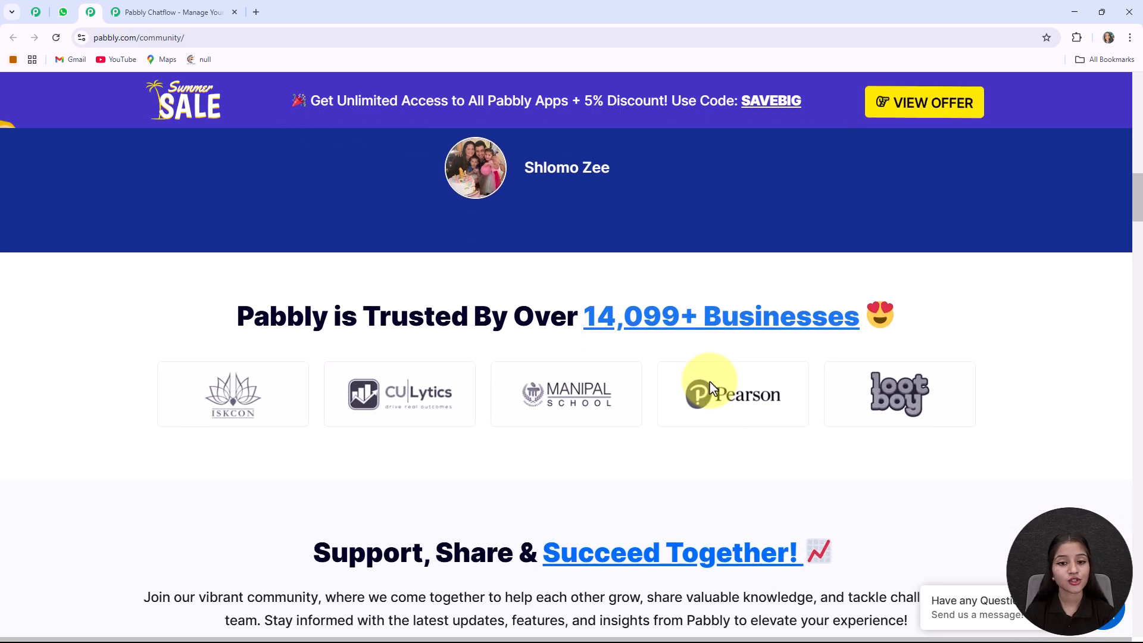
scroll(710, 382, "up", 10)
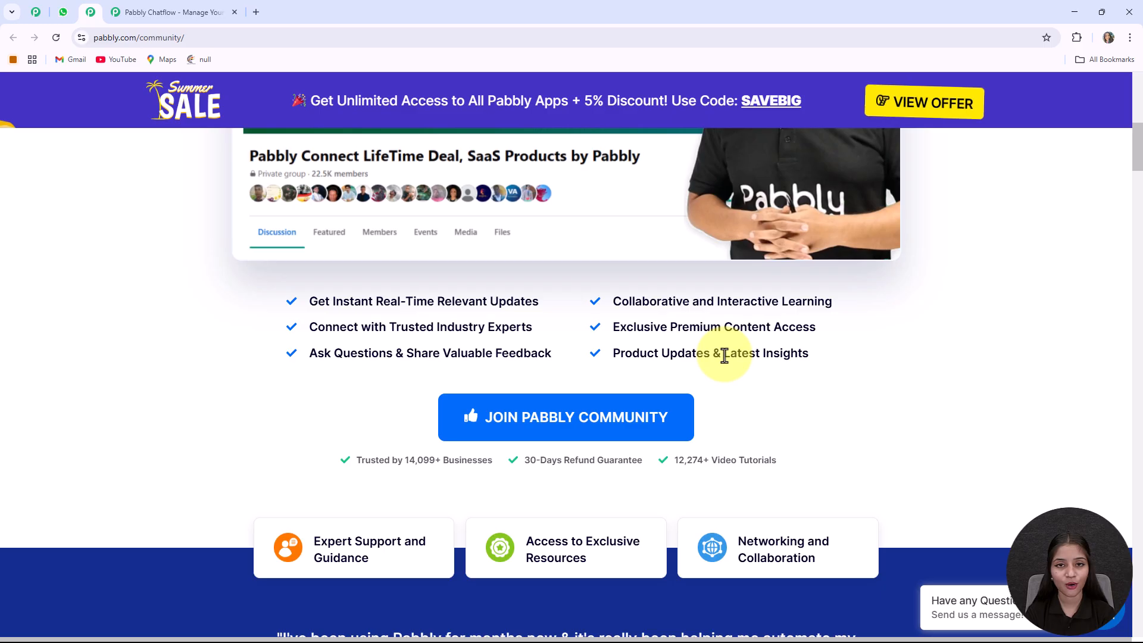
scroll(224, 183, "up", 1)
scroll(225, 183, "up", 3)
Return to the Pabbly Chatflow website, sign in, and access the Pabbly Chatflow app from All Pabbly Apps.
left_click(176, 15)
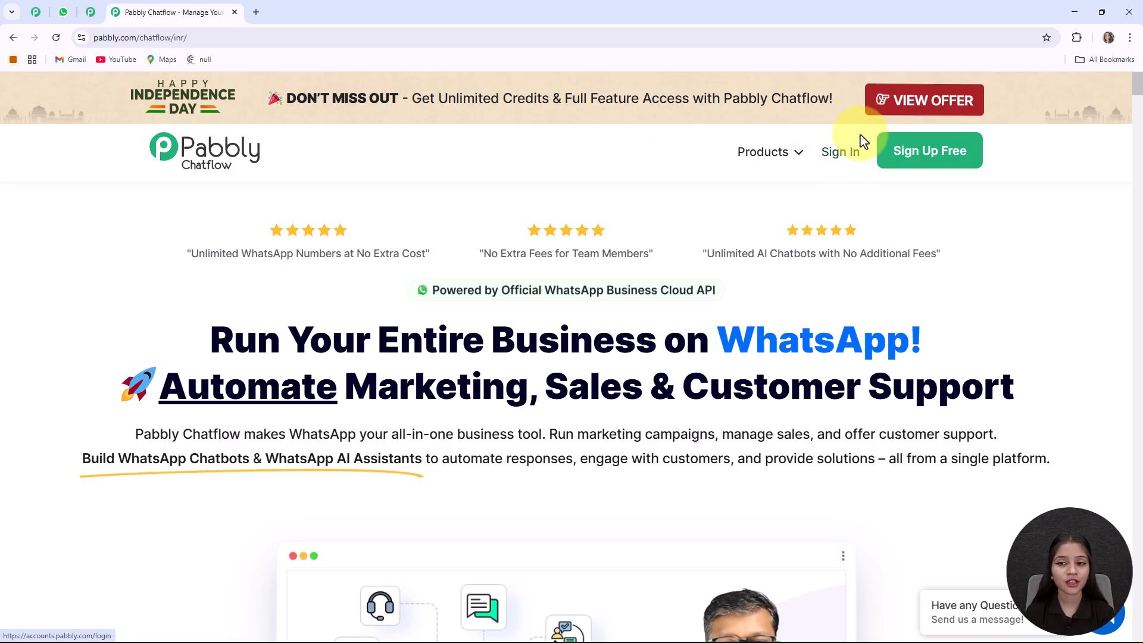
left_click(840, 154)
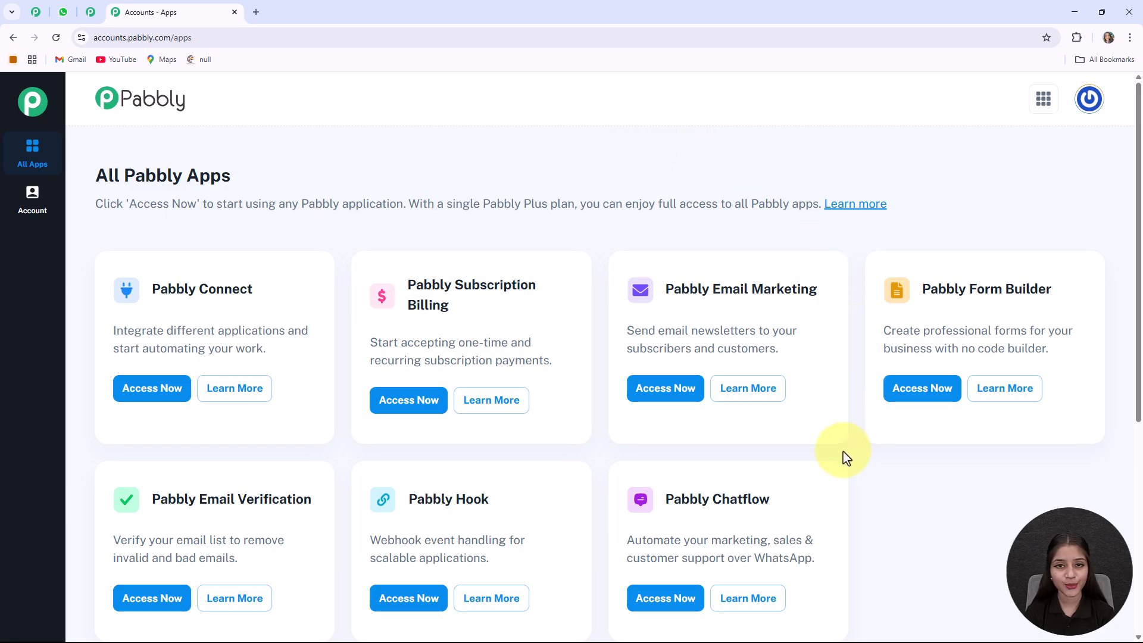
scroll(843, 457, "down", 1)
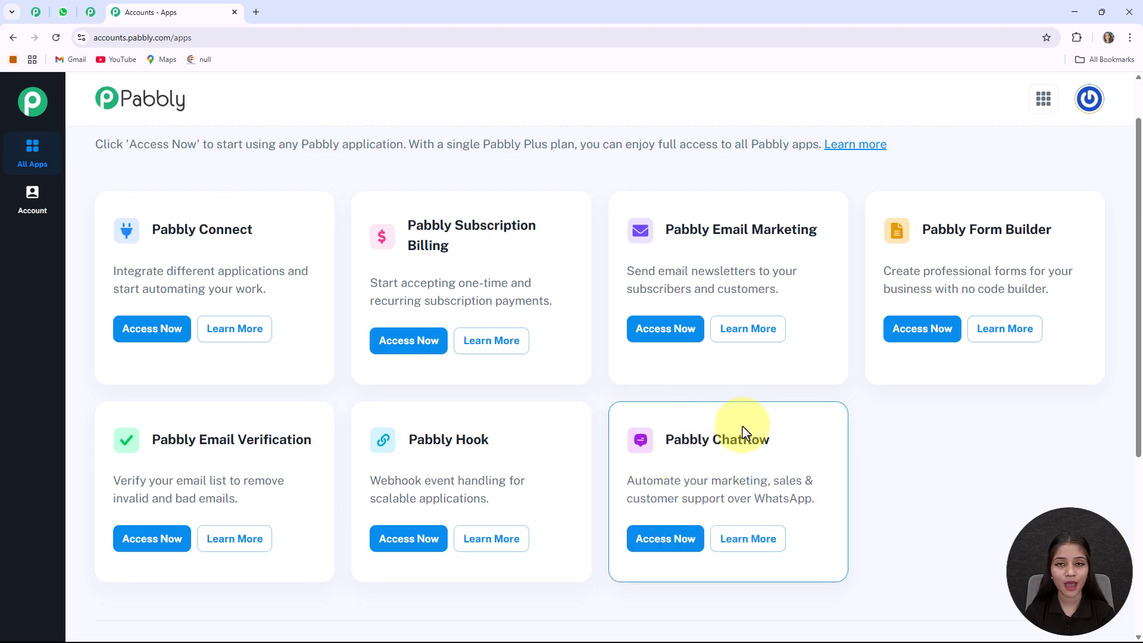
left_click(650, 539)
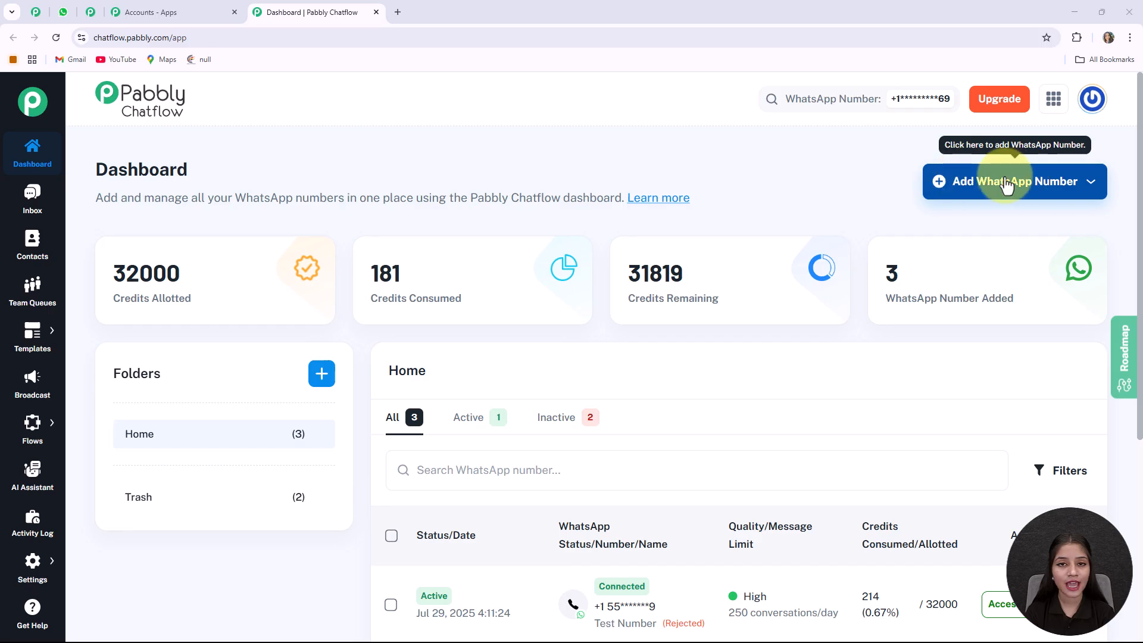
Examine the connection options for adding a WhatsApp number and the list of numbers on the dashboard.
left_click(1045, 185)
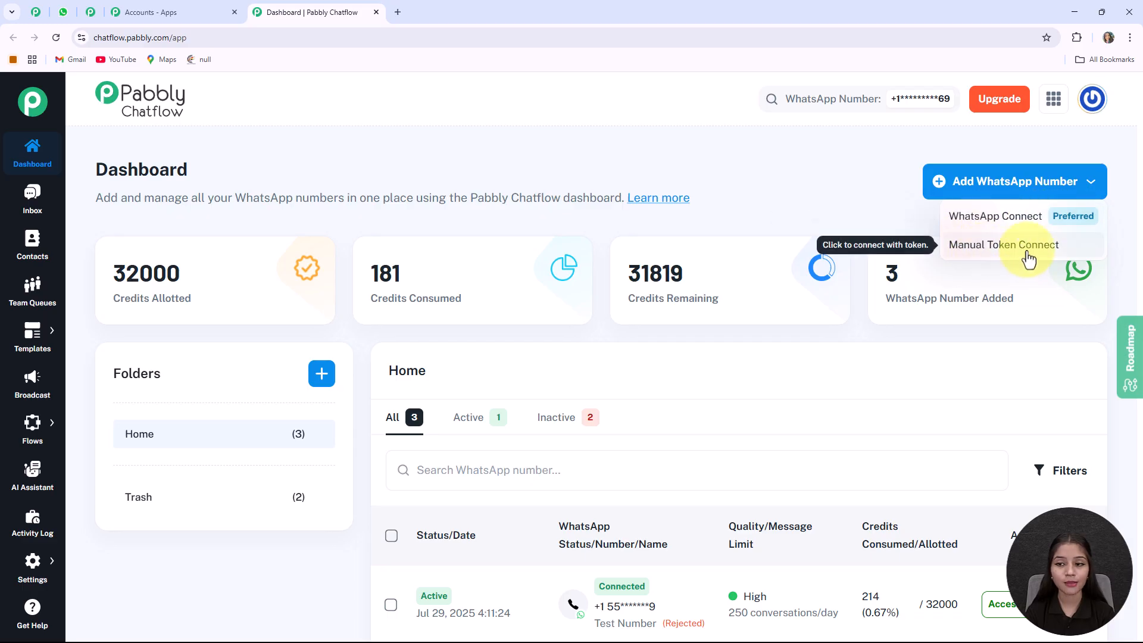
left_click(1072, 257)
left_click(770, 181)
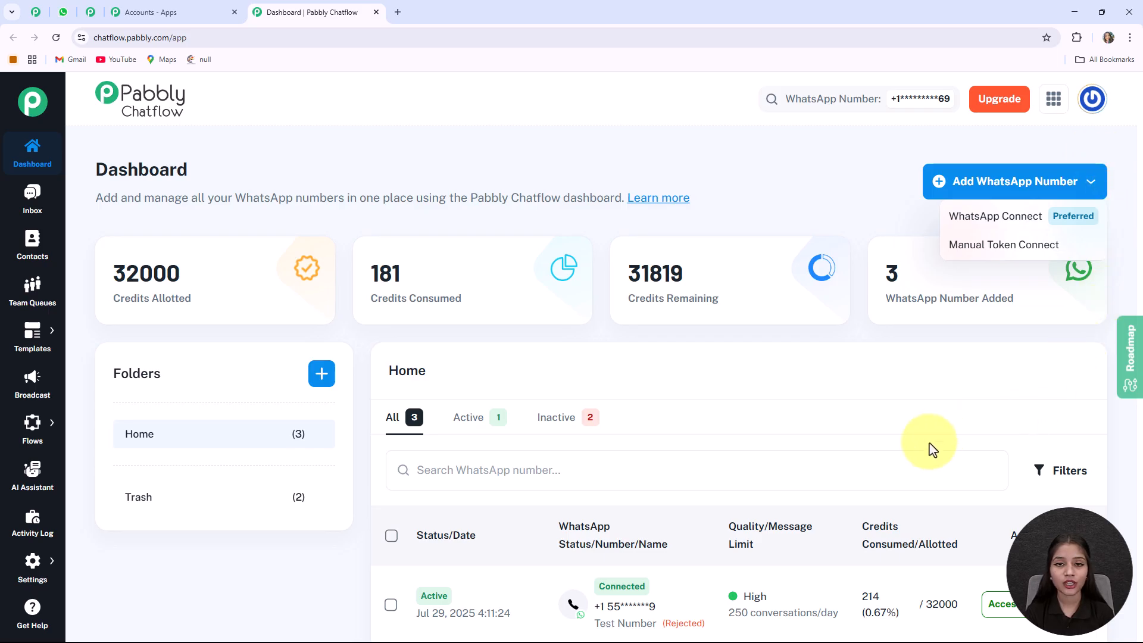
left_click(936, 365)
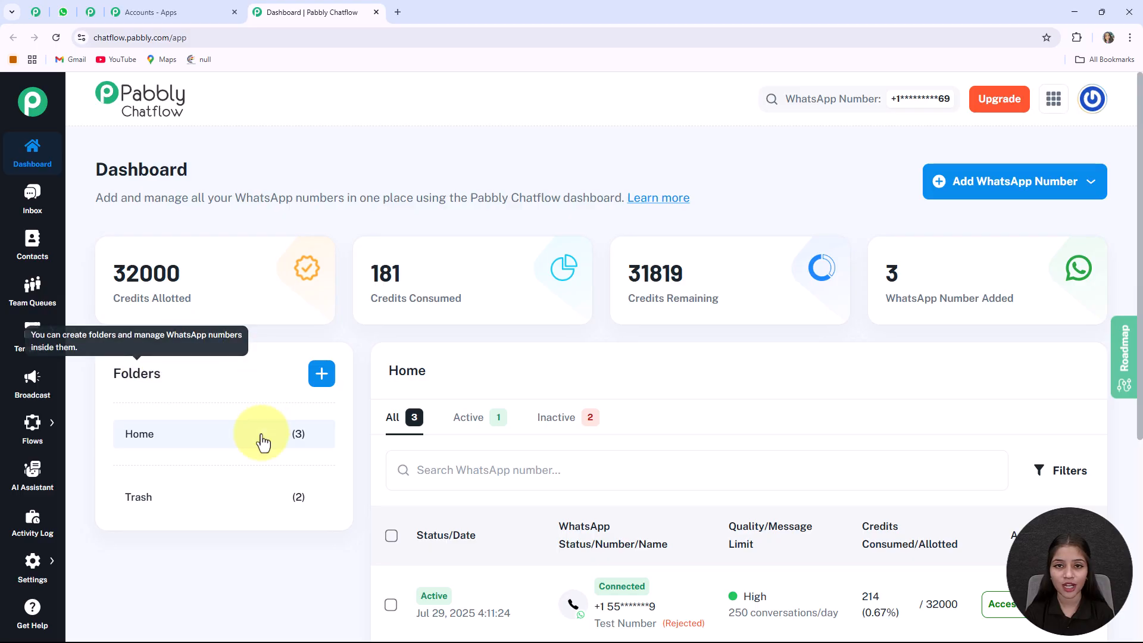
scroll(500, 342, "down", 3)
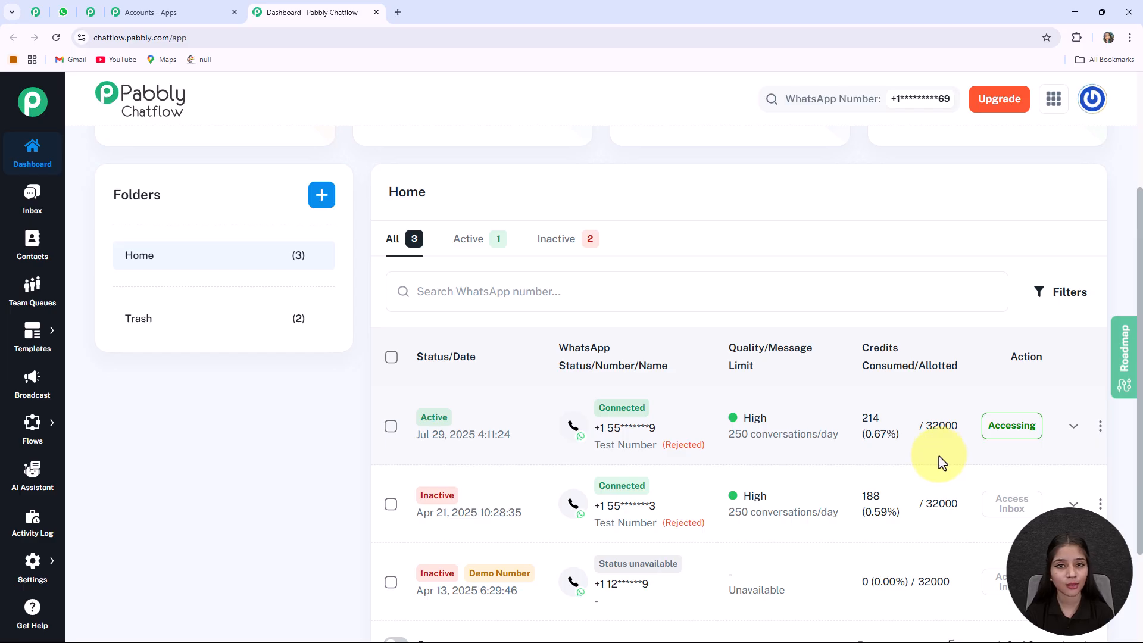
scroll(943, 463, "up", 3)
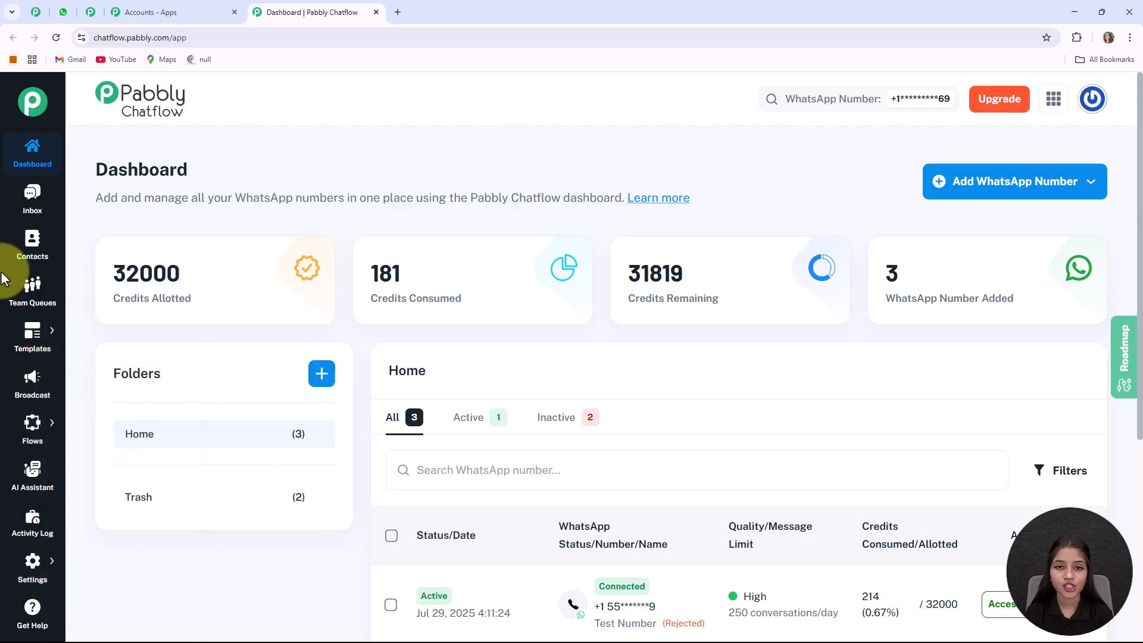
Add a new flow in the Flow Builder.
mouse_move(26, 447)
left_click(90, 426)
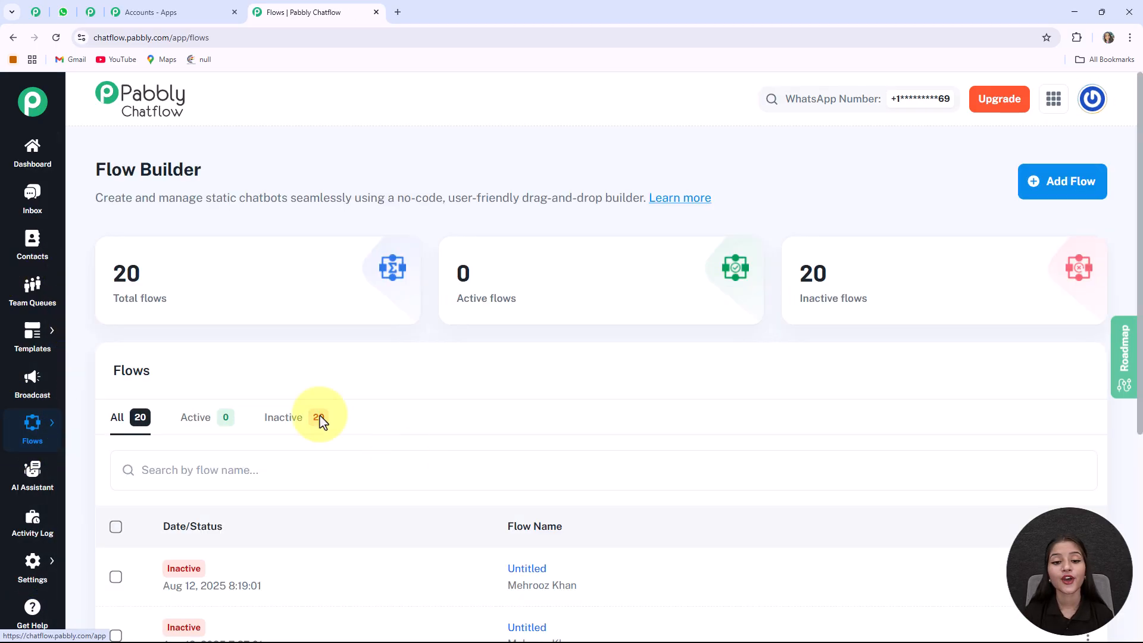
mouse_move(679, 288)
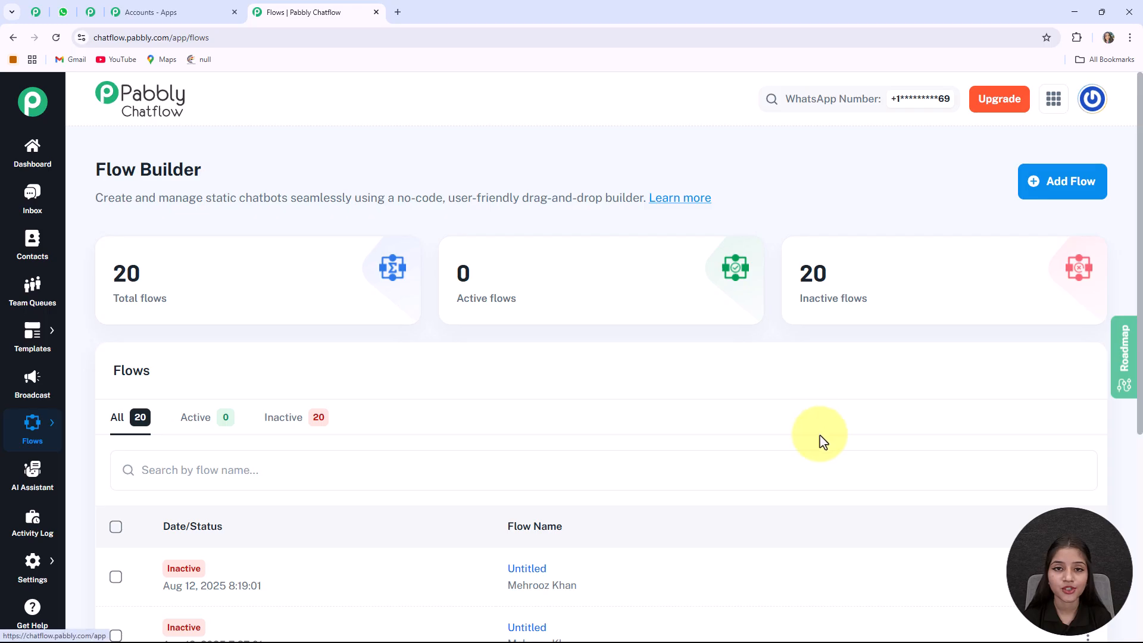
left_click(1059, 188)
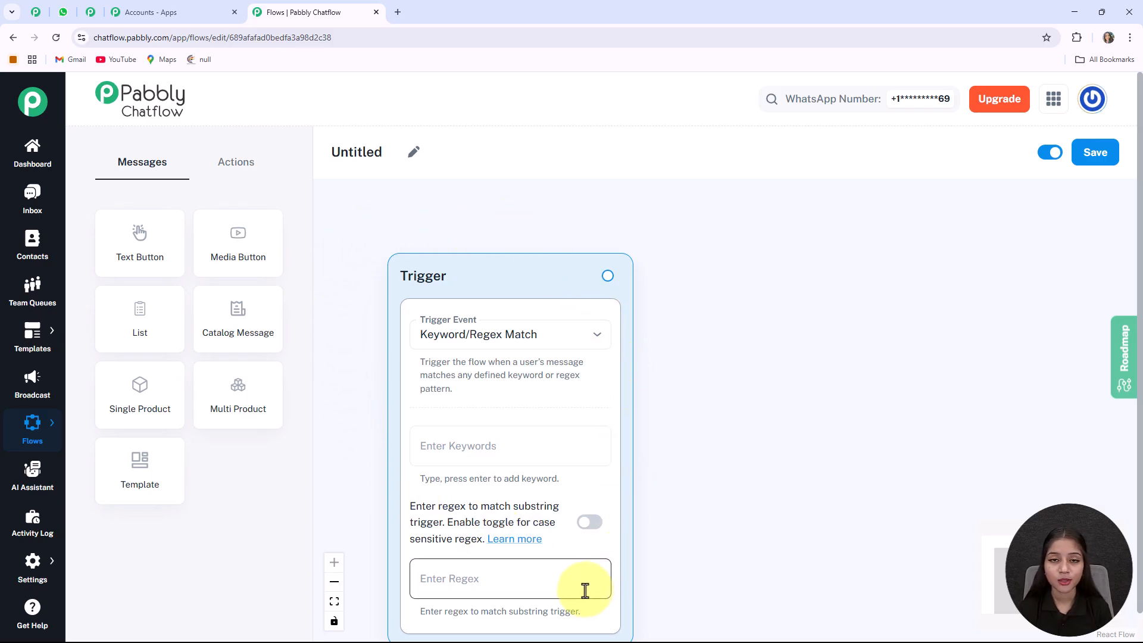
Rename the flow as "Automate Subscription Management & Billing for SaaS via WhatsApp".
left_click(415, 153)
left_click_drag(395, 153, 323, 160)
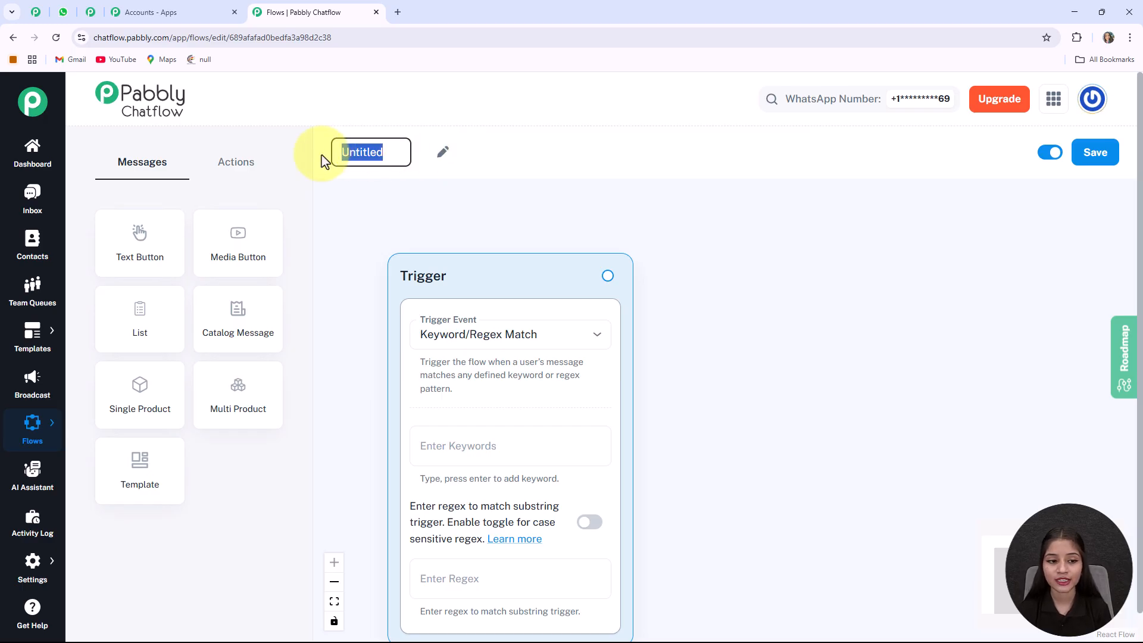
type("Automate Subscription Management & Billing for SaaS via WhatsApp")
key("Return")
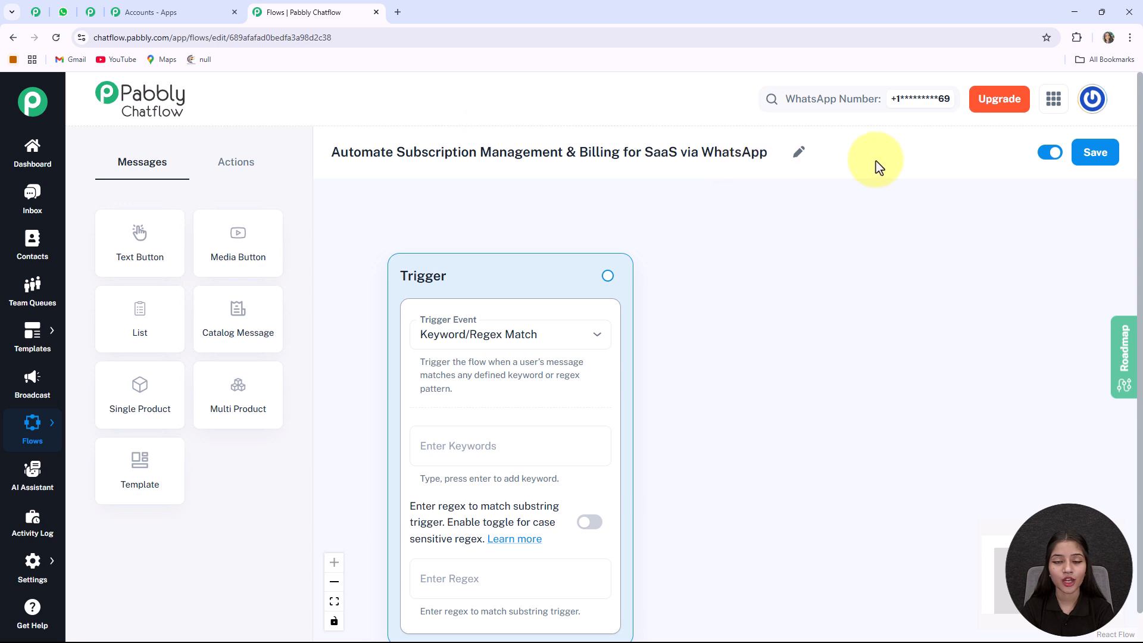
Look over the available message and action nodes for the flow, and save the flow.
left_click_drag(512, 286, 509, 238)
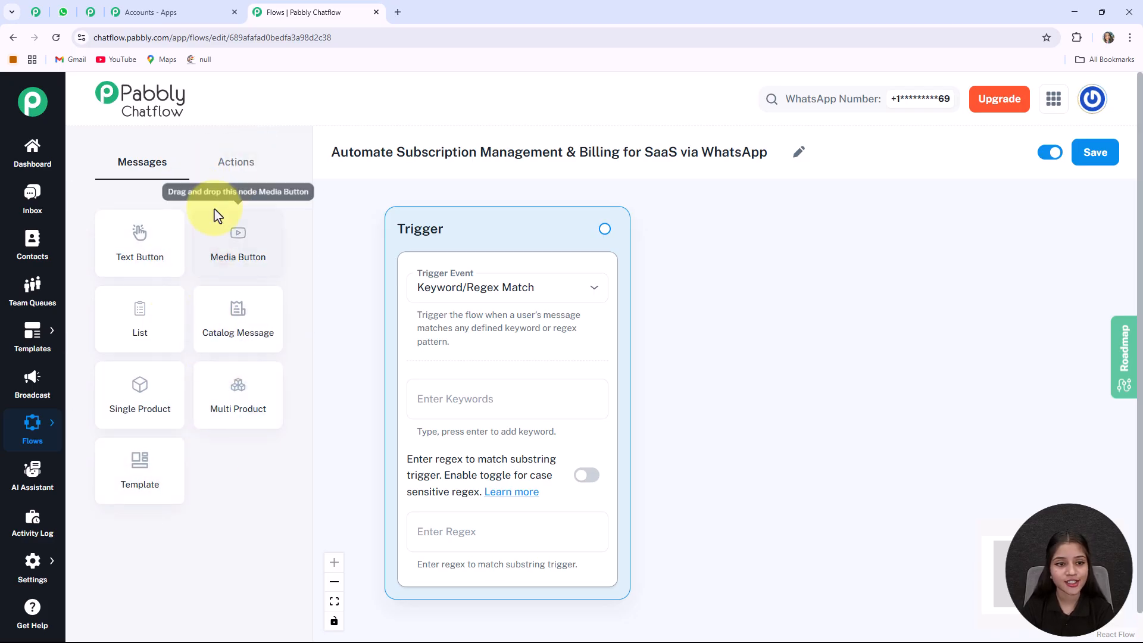
left_click(235, 163)
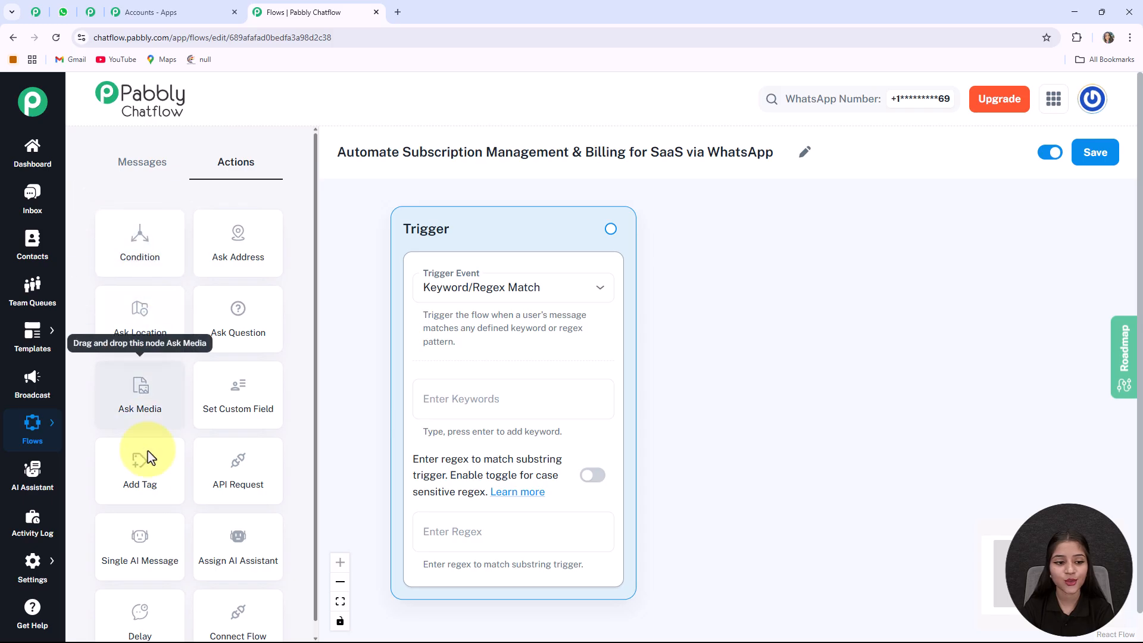
left_click(146, 163)
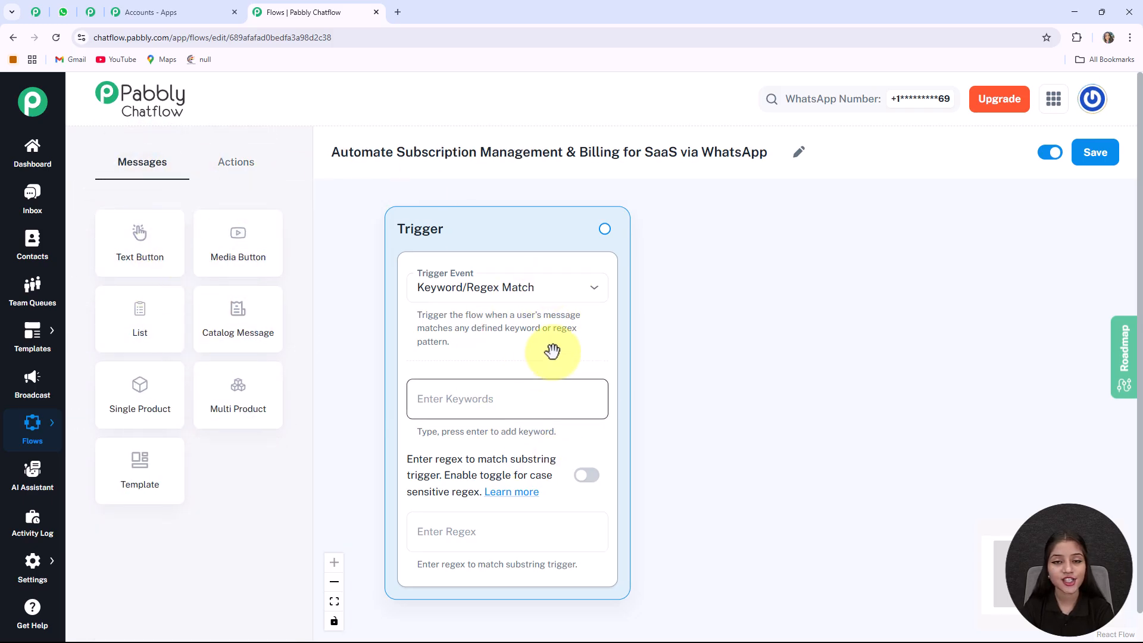
left_click(1051, 154)
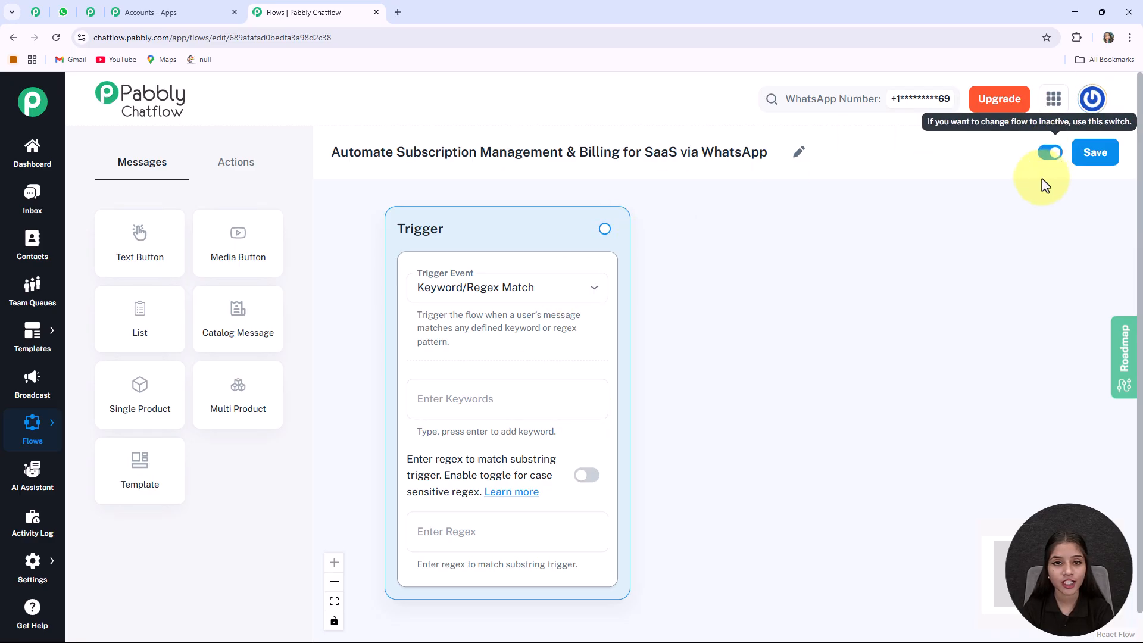
left_click(1097, 161)
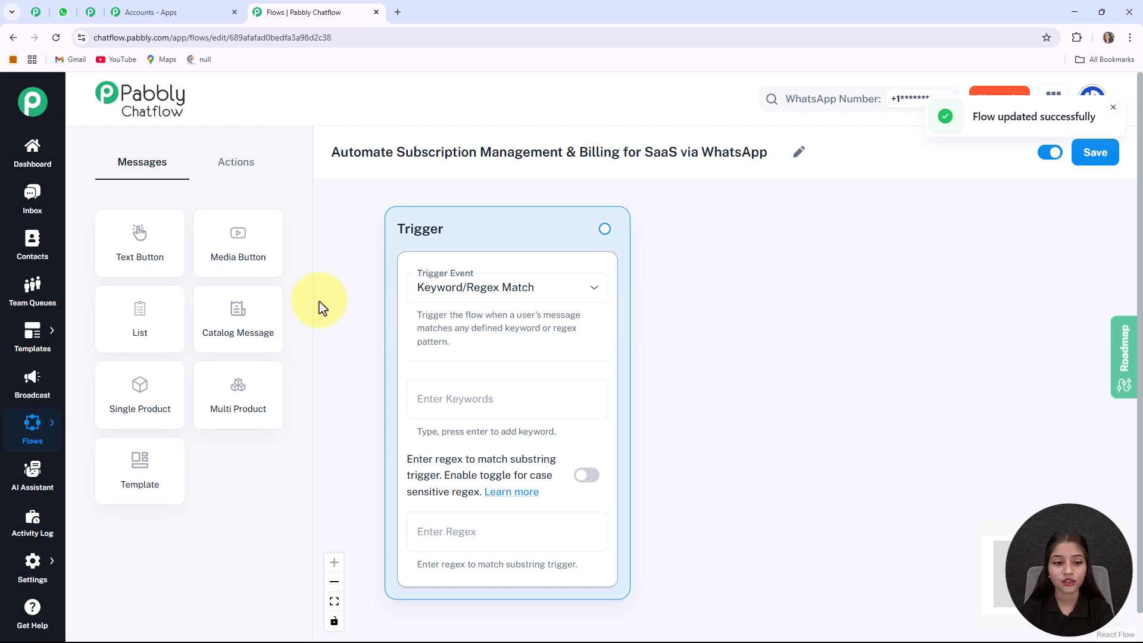
Set the trigger event to Template Selected and choose the approved "saascompany" template.
left_click(566, 287)
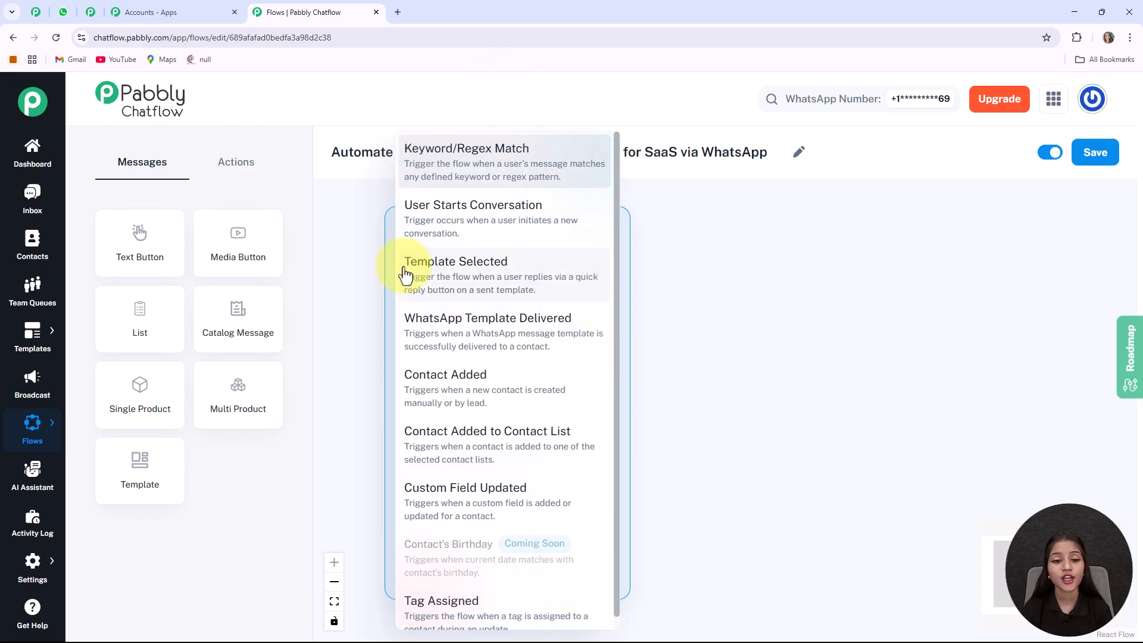
left_click(510, 290)
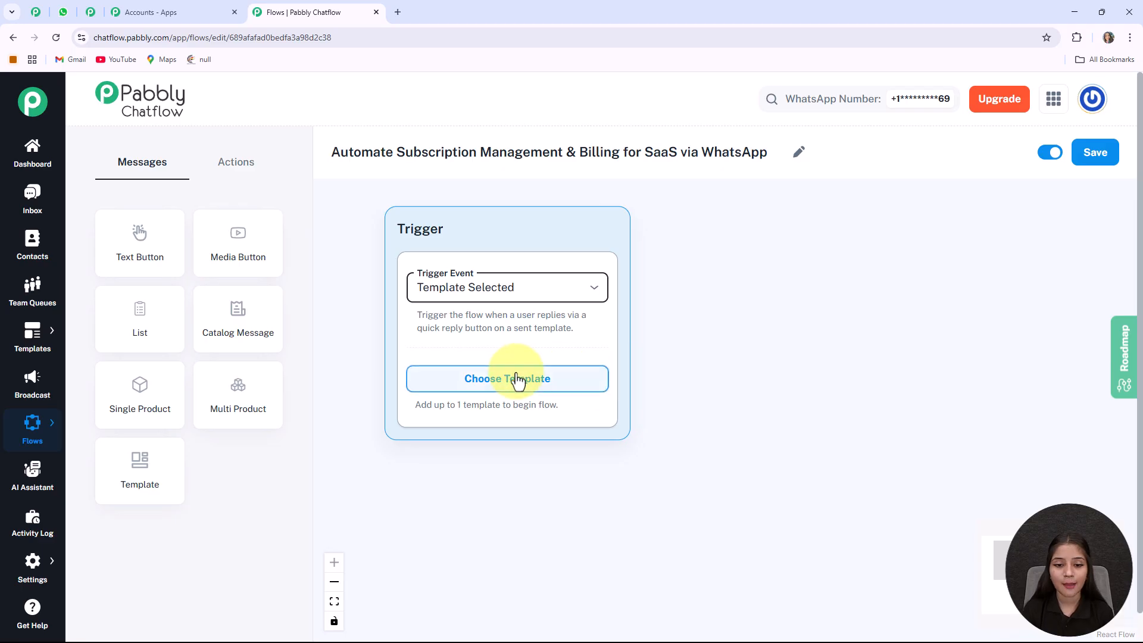
left_click(540, 387)
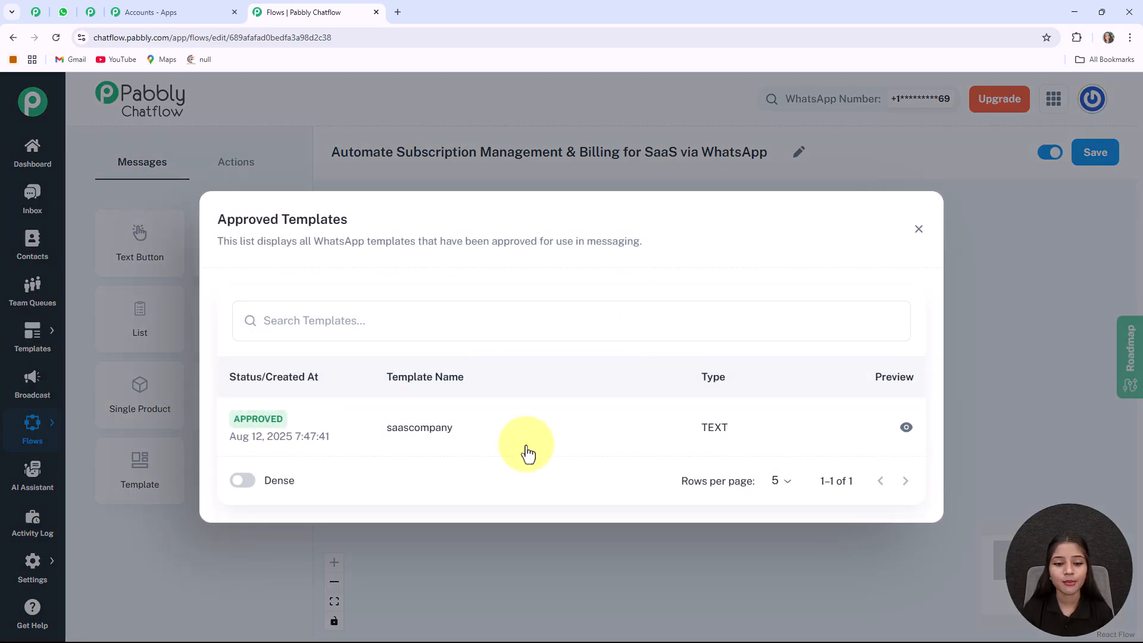
left_click(544, 438)
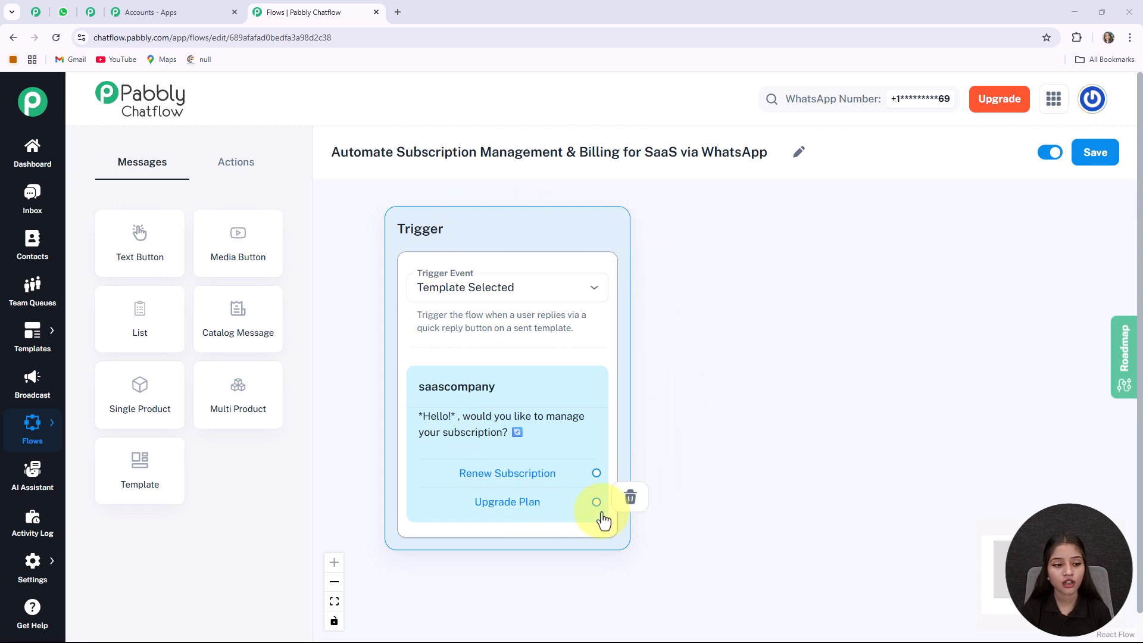
Open the templates list in a new browser tab and start adding a new template.
mouse_move(32, 336)
right_click(157, 332)
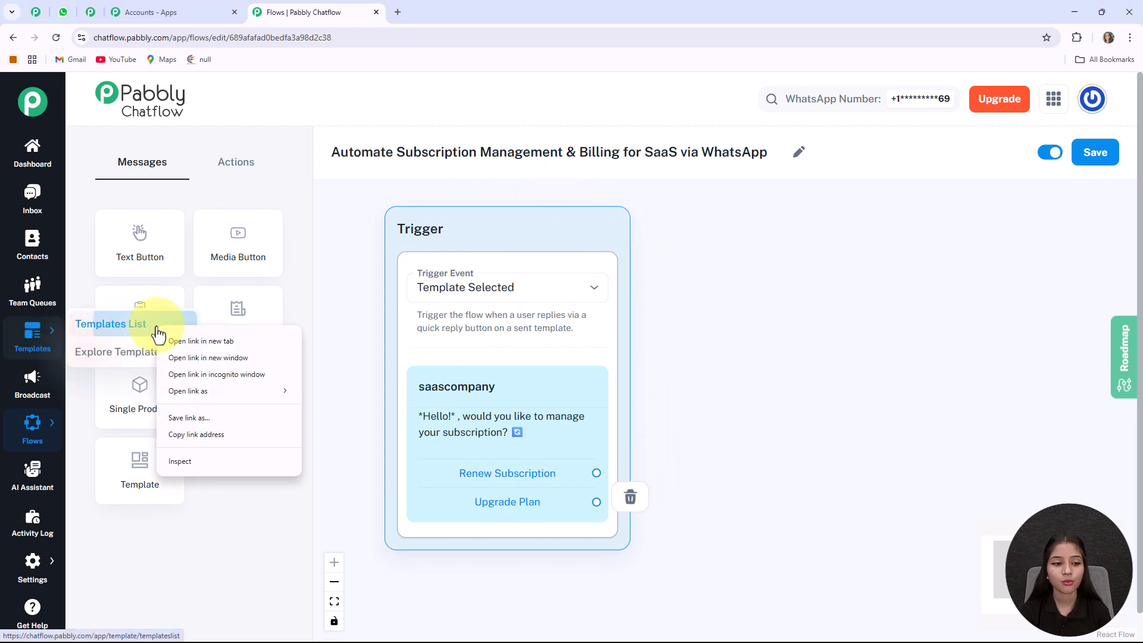
left_click(177, 342)
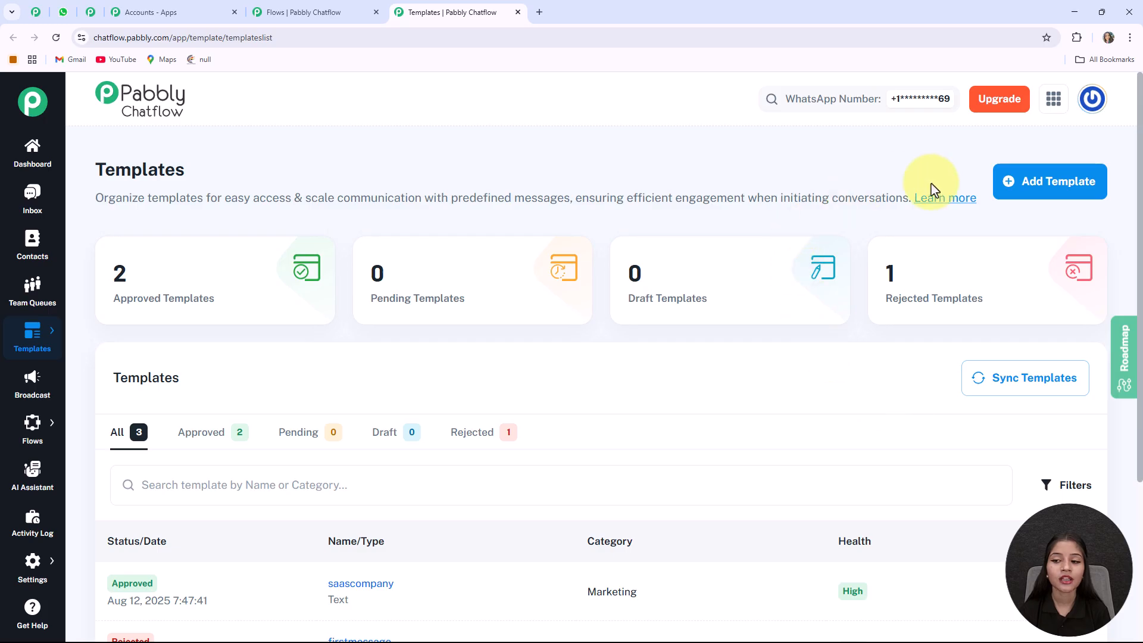
left_click(1056, 193)
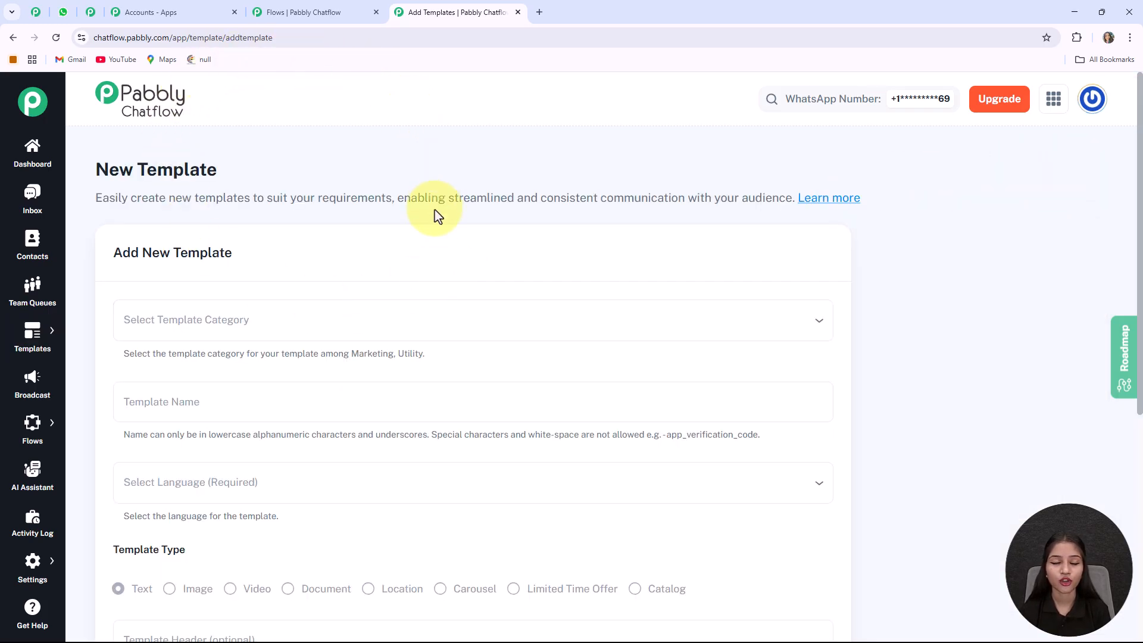
scroll(357, 319, "down", 1)
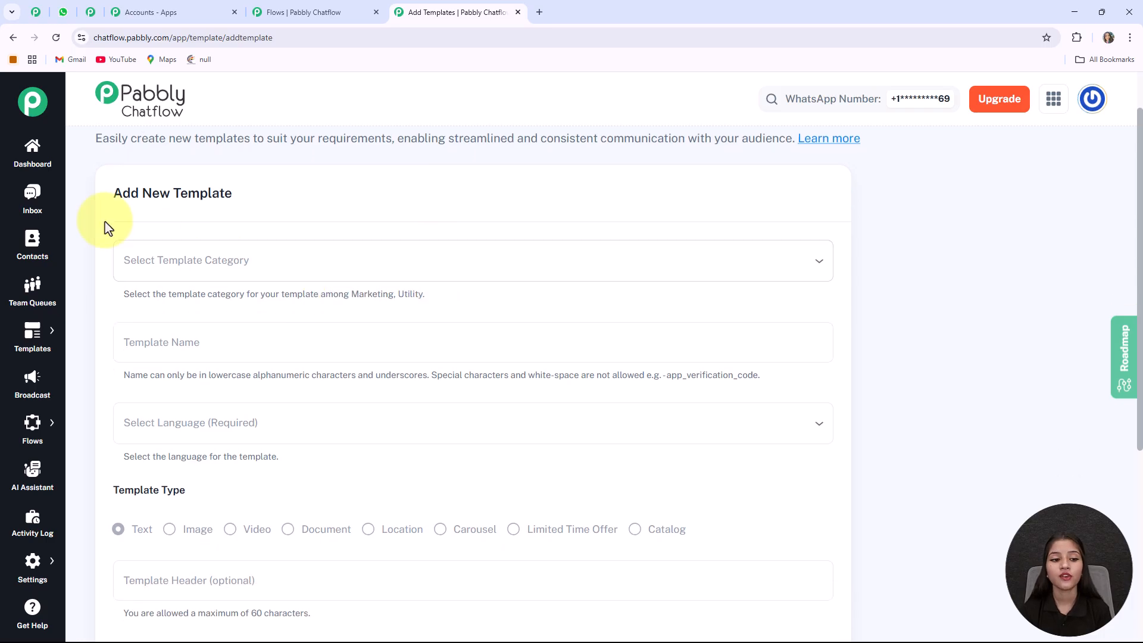
Set the new template's category to Marketing, its name to "saascompany" and its language to English.
left_click(230, 277)
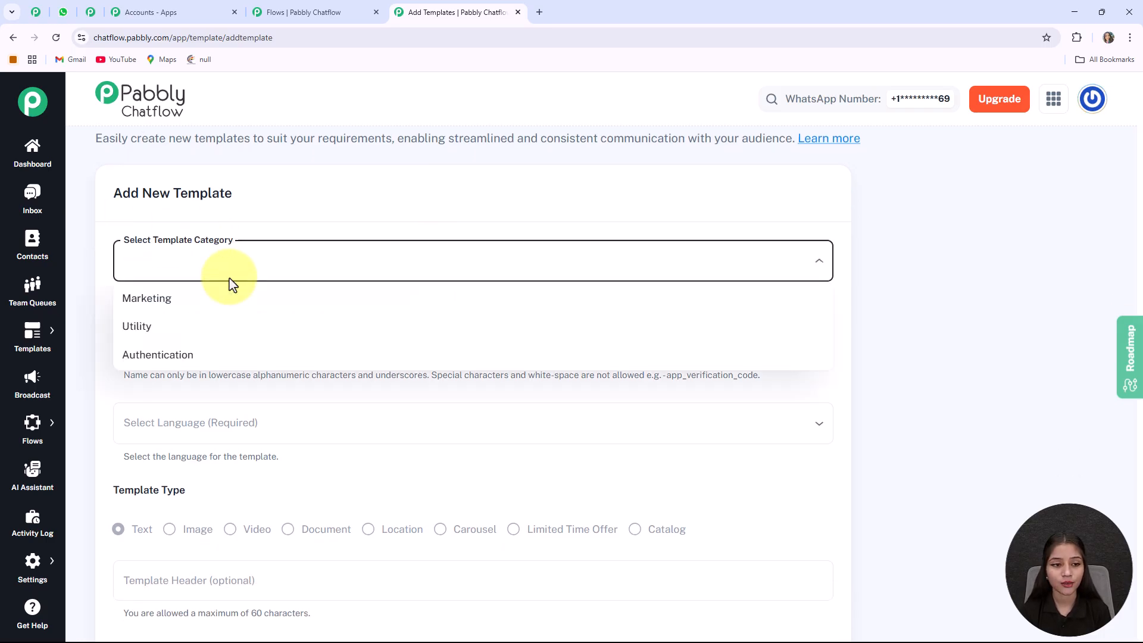
left_click(177, 303)
scroll(256, 314, "down", 2)
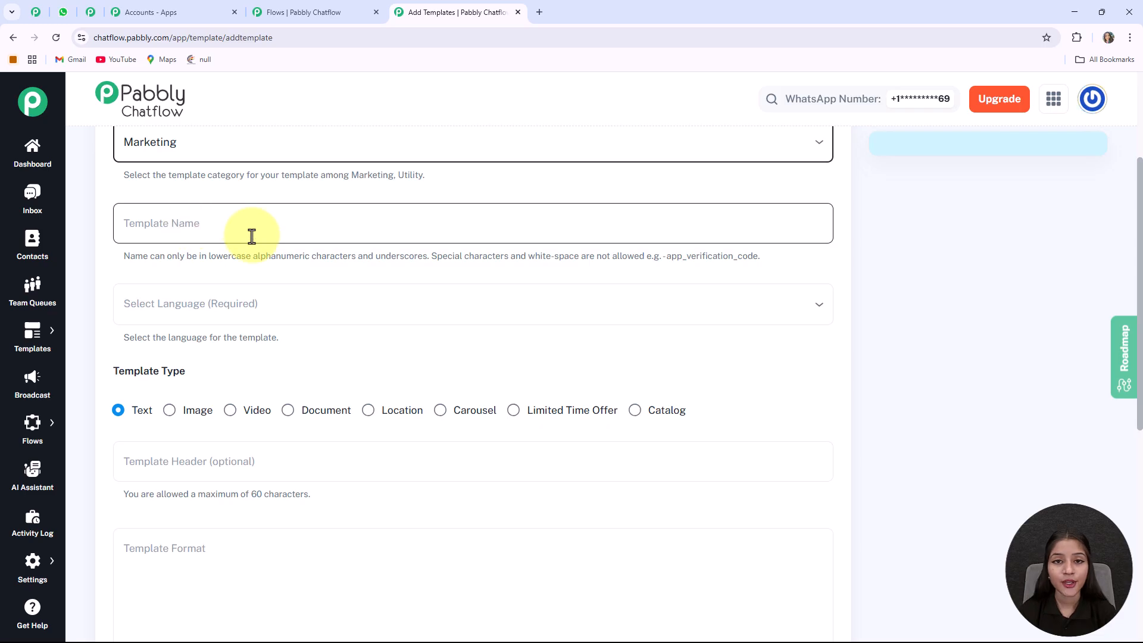
left_click(195, 238)
type("saascompany")
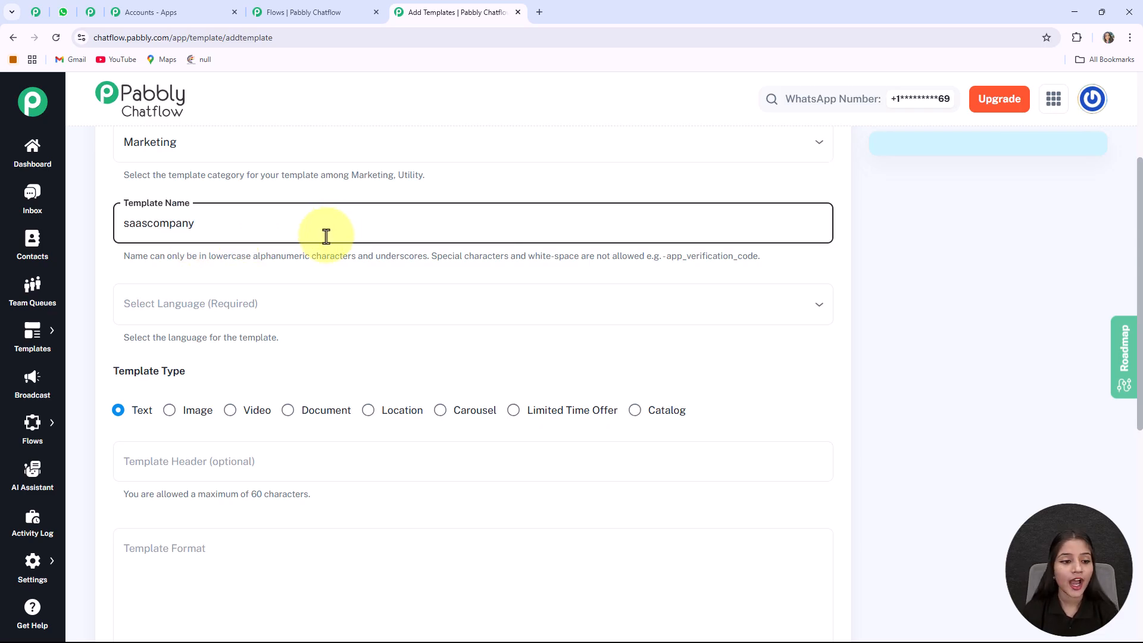
left_click(272, 314)
key("e")
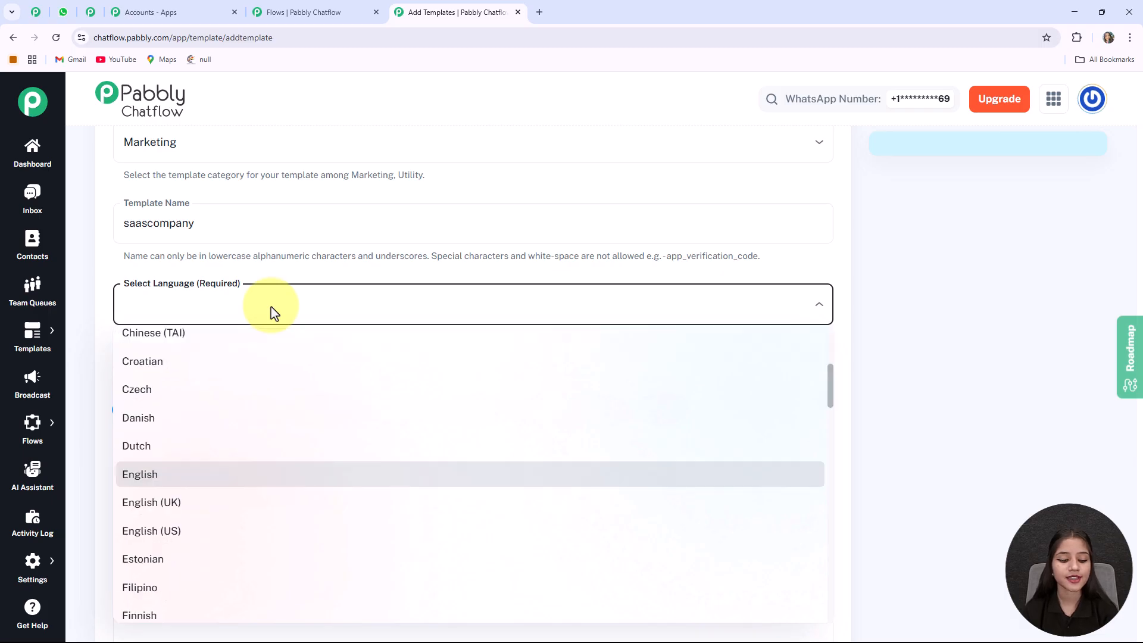
left_click(225, 476)
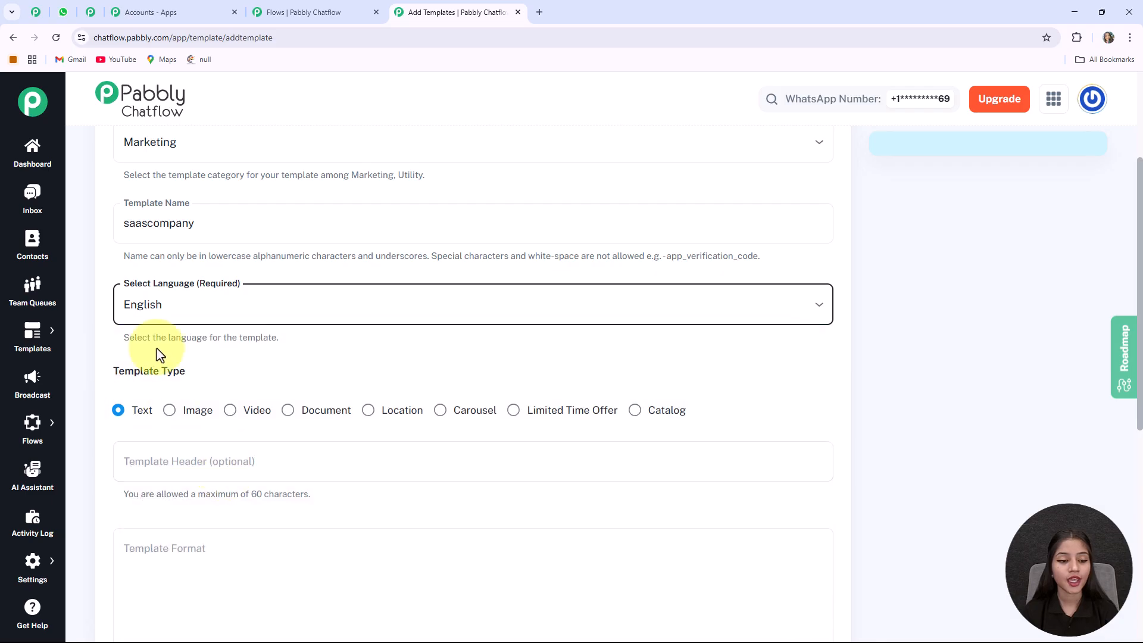
Keep the Text template type and enter "*Hello!* , would you like to manage your subscription? 🔄" as the template format.
scroll(199, 349, "down", 3)
left_click_drag(104, 191, 239, 195)
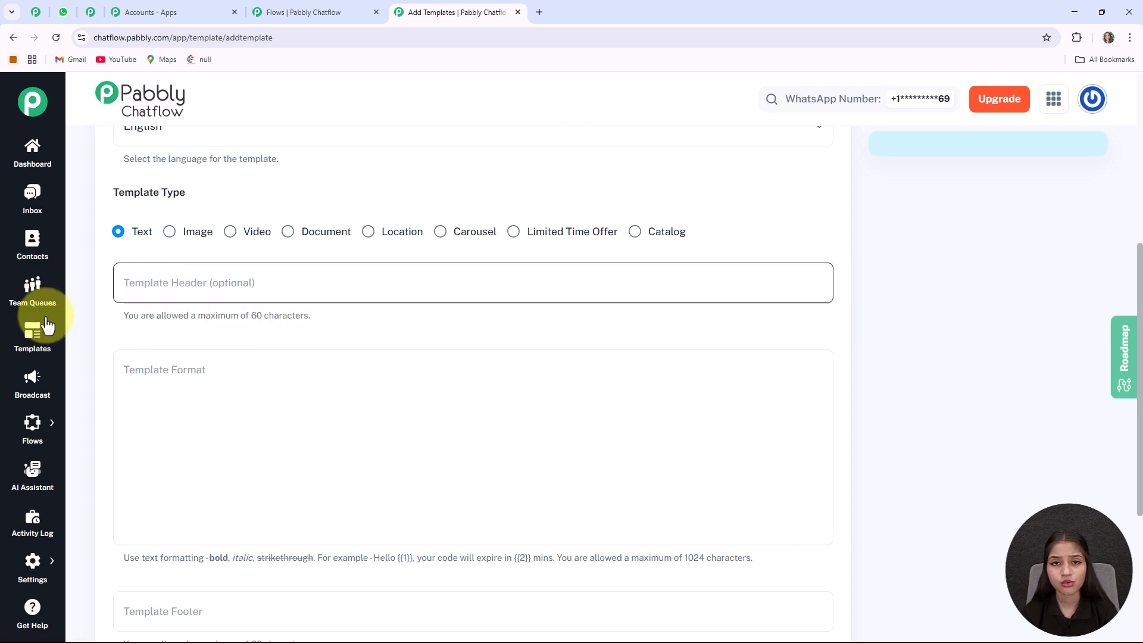
scroll(256, 307, "down", 2)
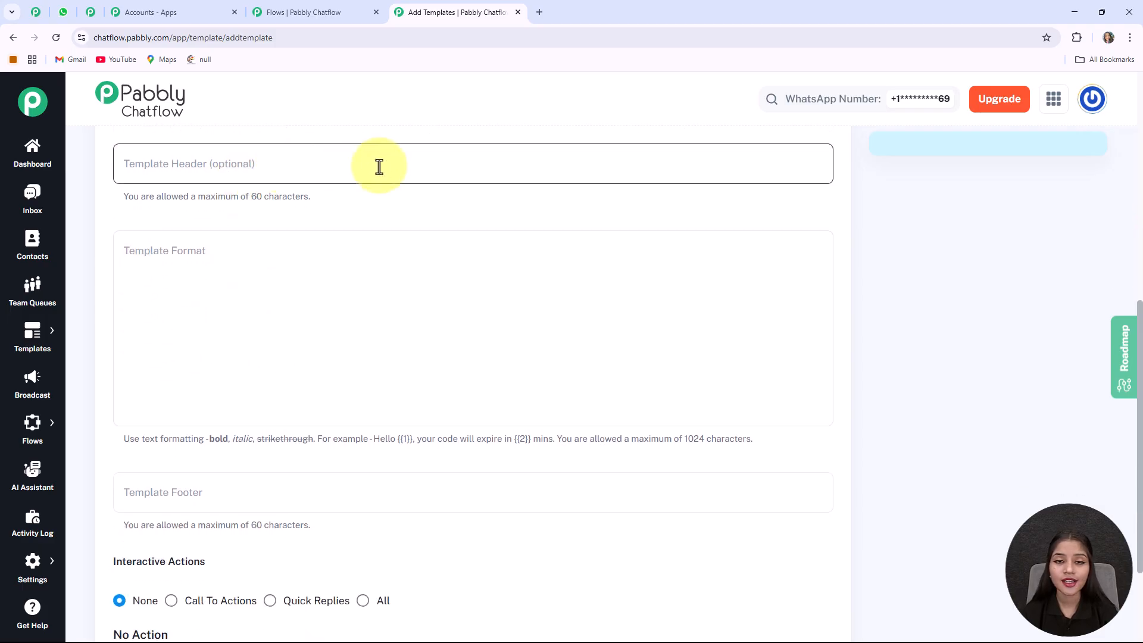
left_click(230, 324)
type("*Hello!* , would you like to manage your subscription? 🔄")
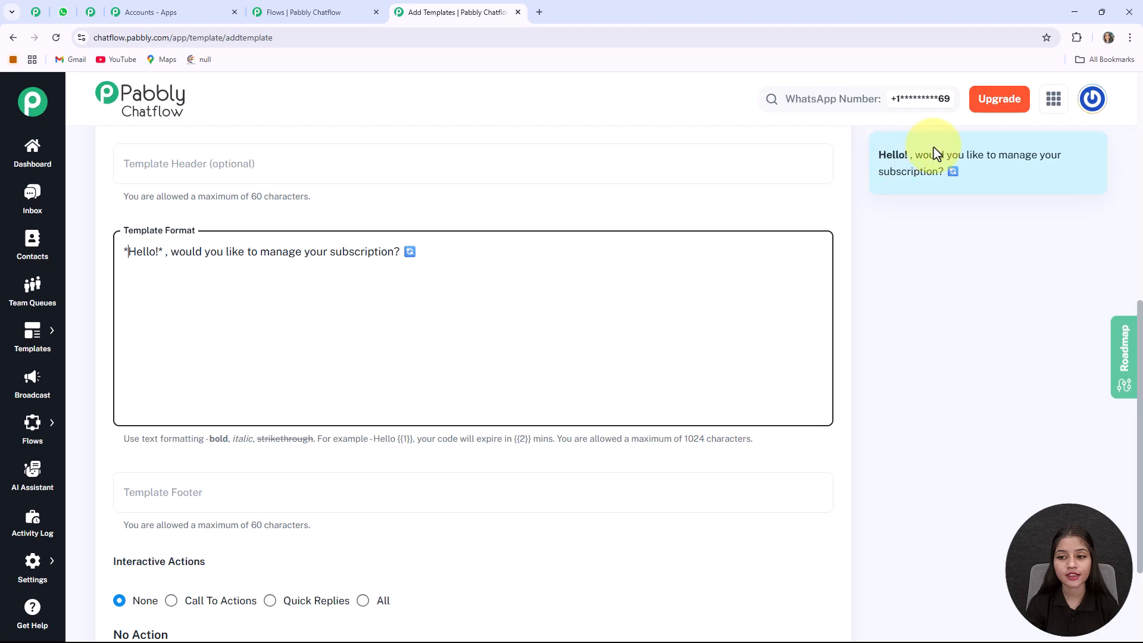
Set the template's interactive actions to Quick Replies and add the replies "Renew Subscription" and "Upgrade Plan".
scroll(293, 350, "up", 2)
scroll(256, 413, "down", 4)
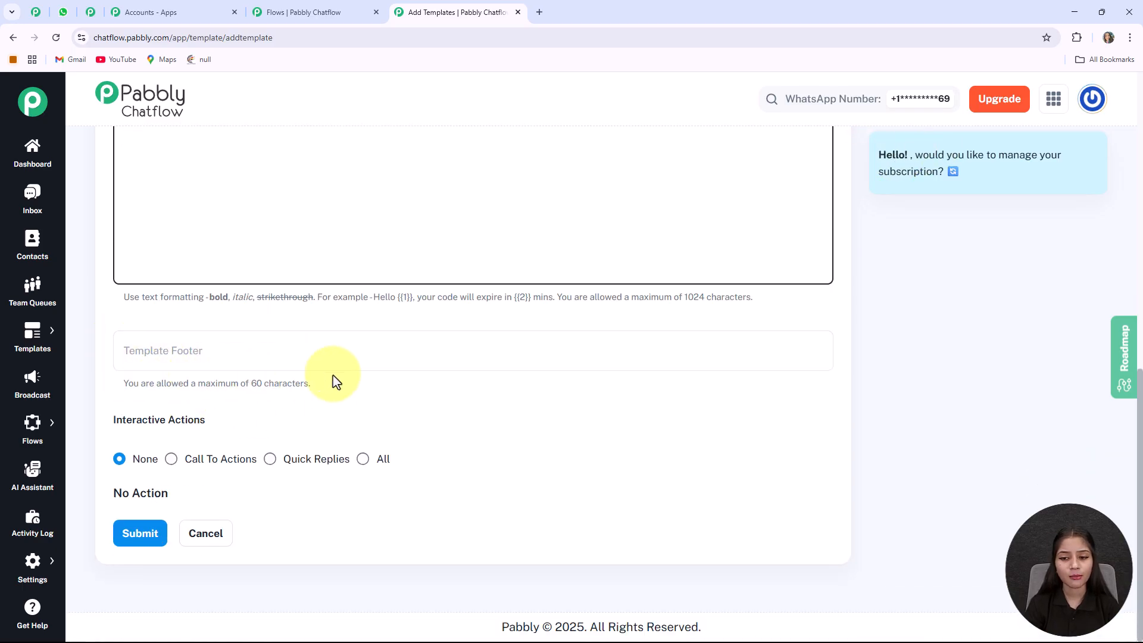
left_click(156, 445)
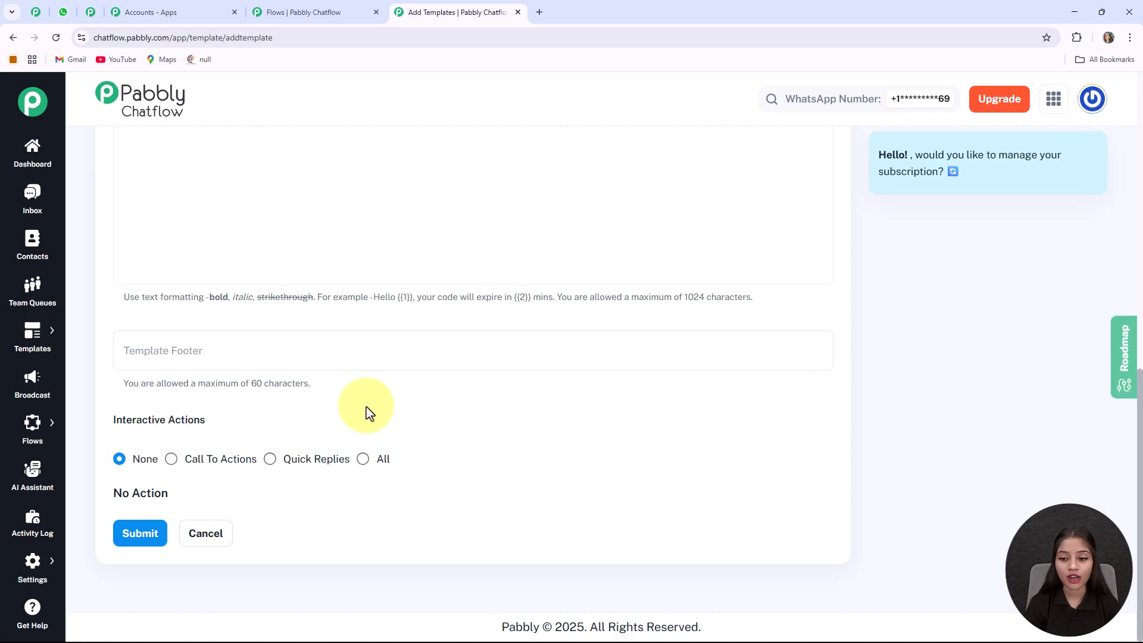
left_click_drag(113, 424, 245, 426)
left_click(246, 426)
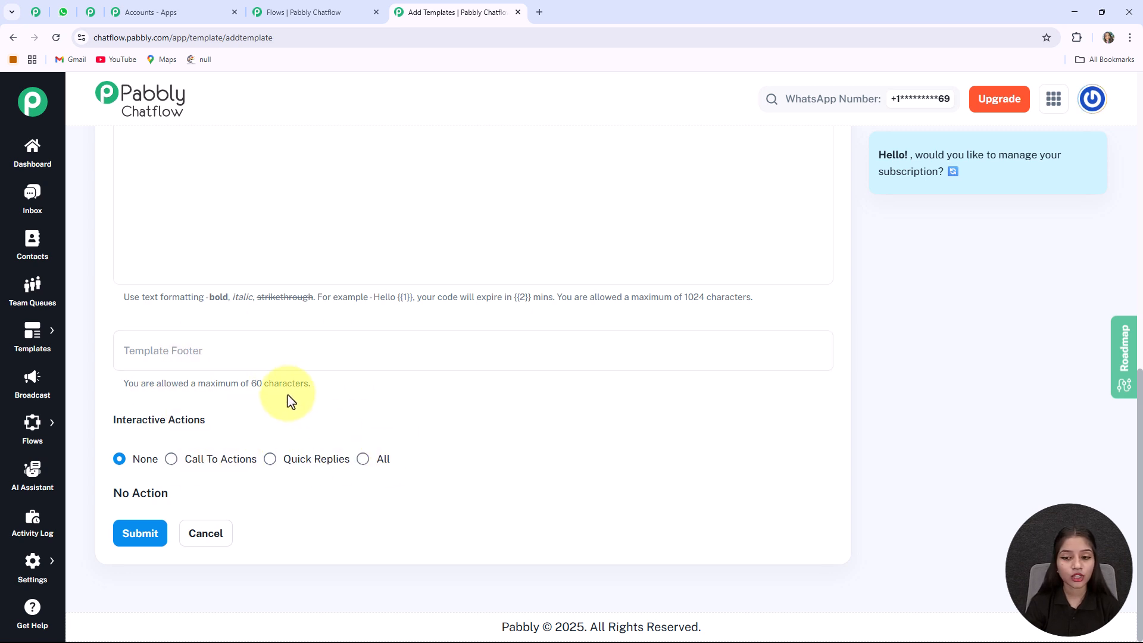
left_click(271, 459)
scroll(327, 416, "down", 2)
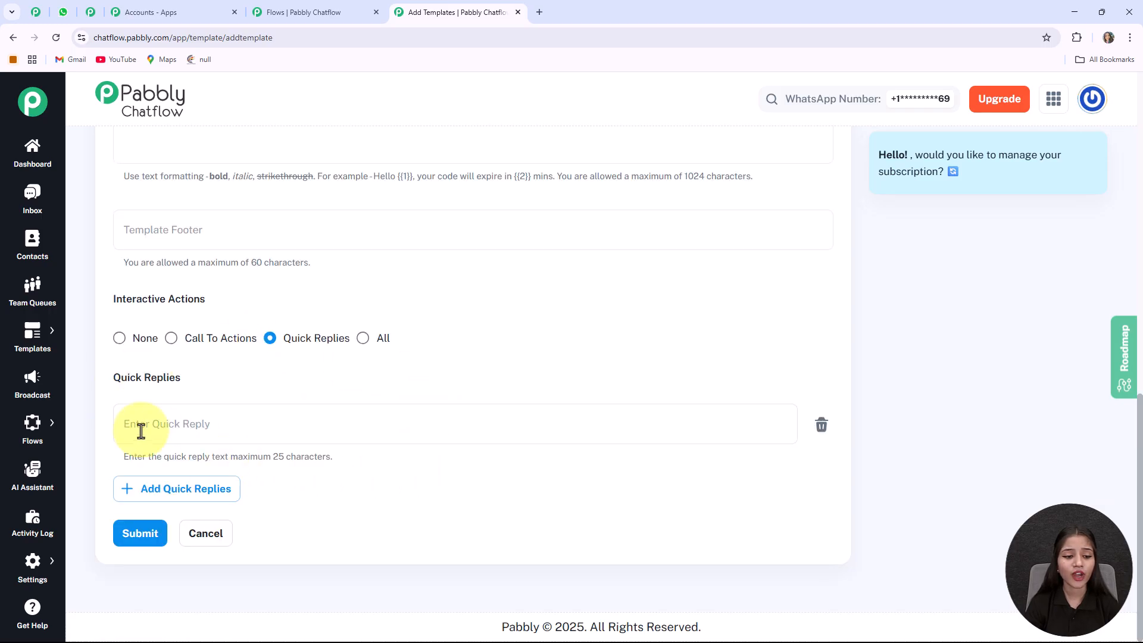
left_click(285, 421)
type("Renew Subscription")
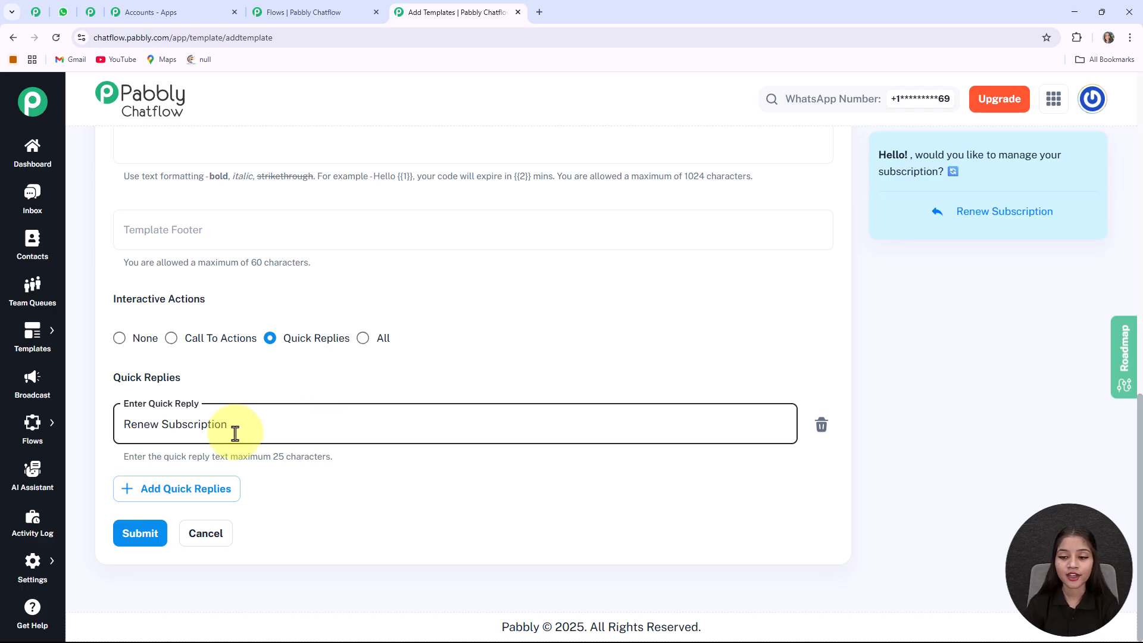
left_click(210, 493)
type("Upgrade Plan")
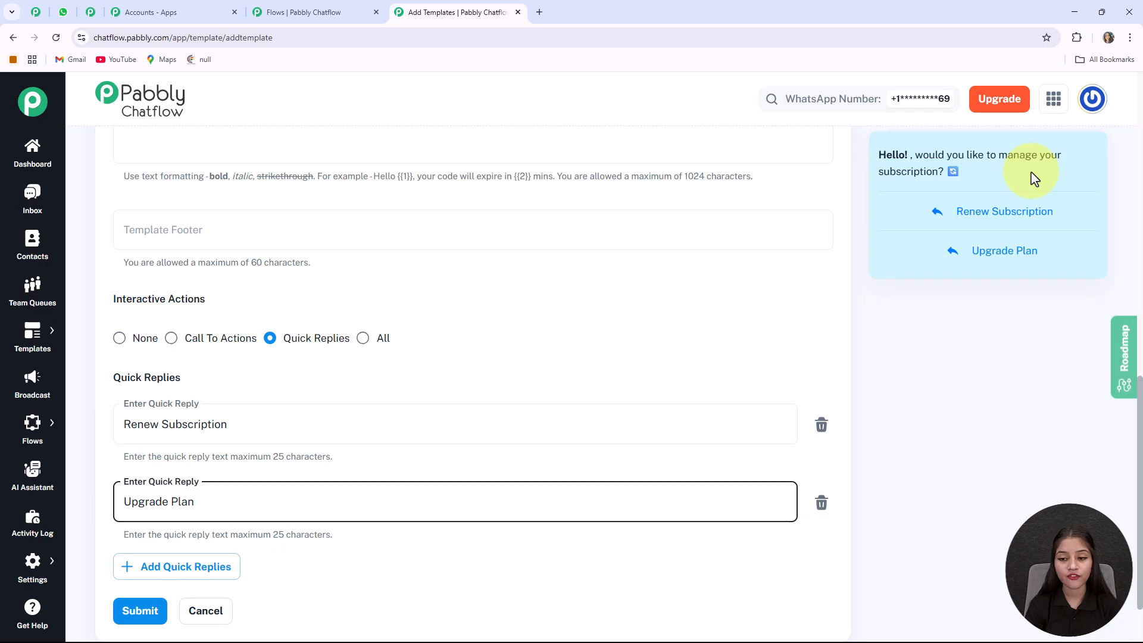
Submit the new template and check the approval status of "saascompany" in the templates list.
scroll(216, 470, "down", 2)
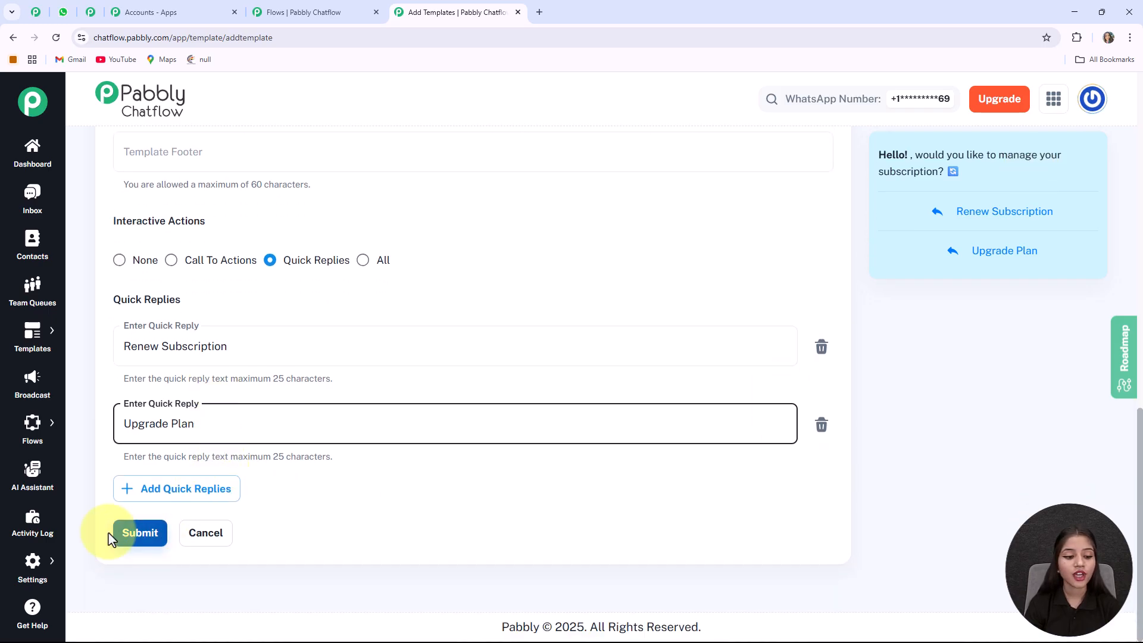
left_click(144, 539)
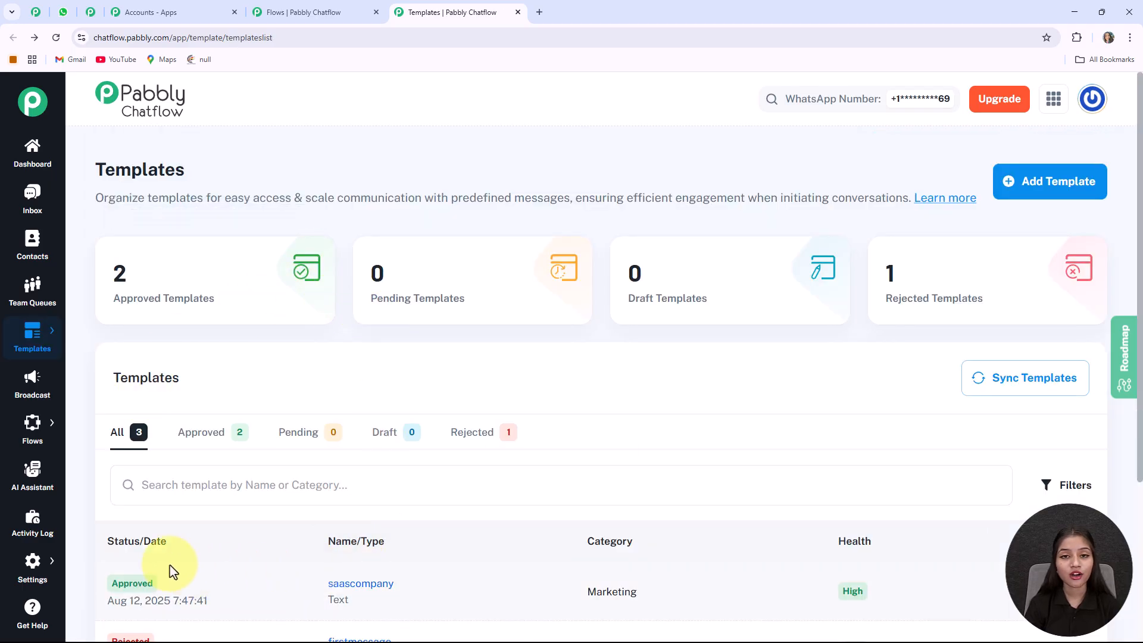
mouse_move(106, 587)
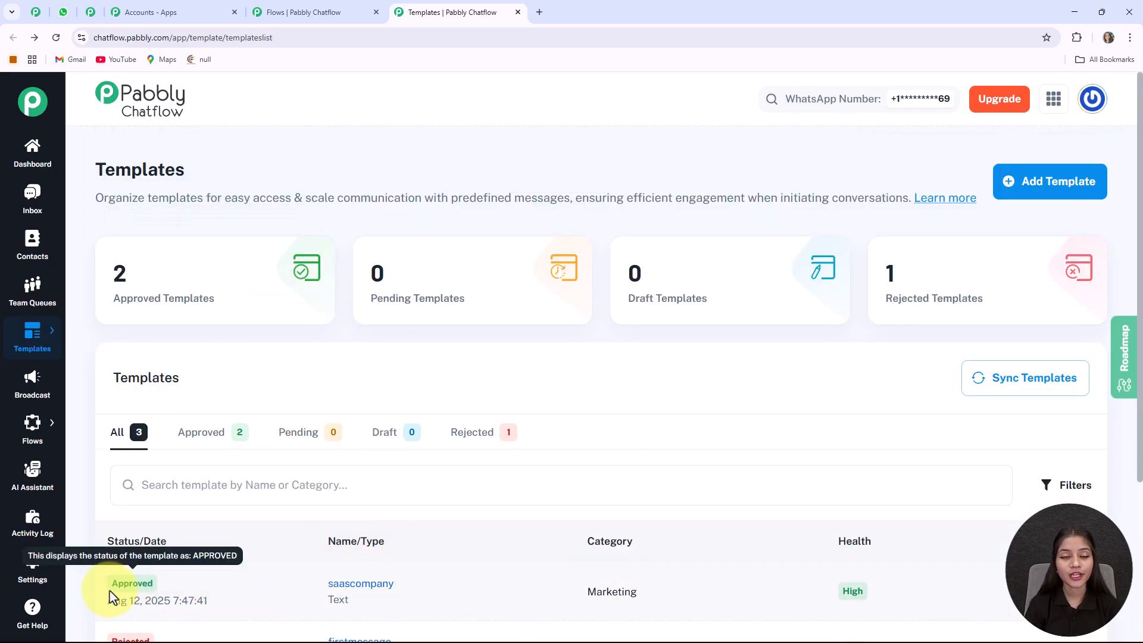
mouse_move(145, 594)
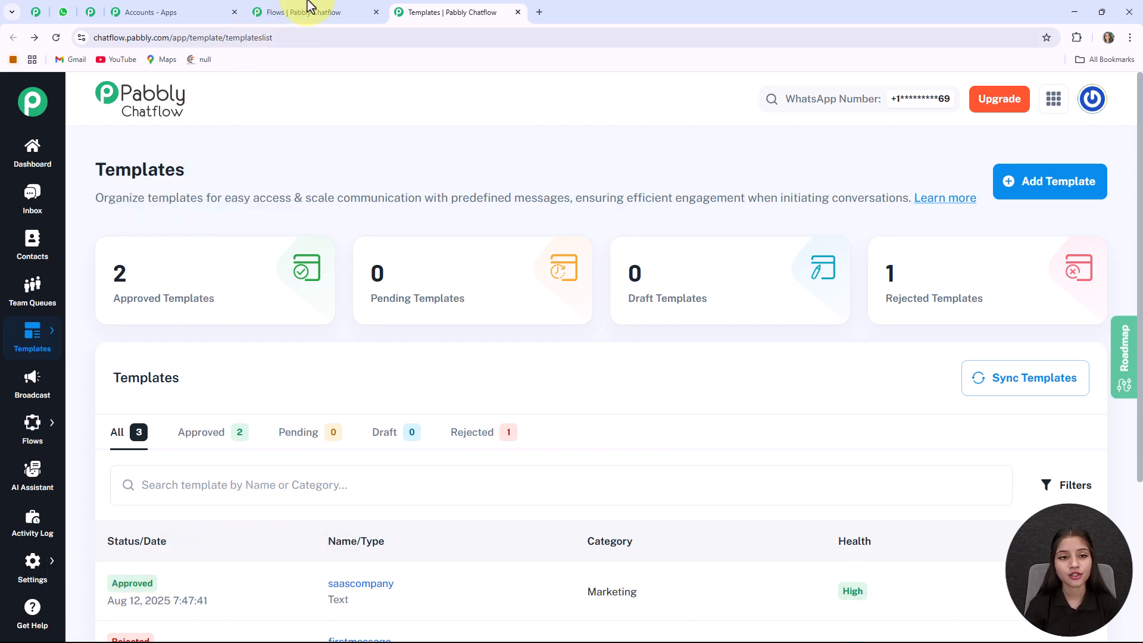
Return to the flow and add a List node beside the trigger with the body "💻 *Choose your subscription plan:*".
left_click(310, 4)
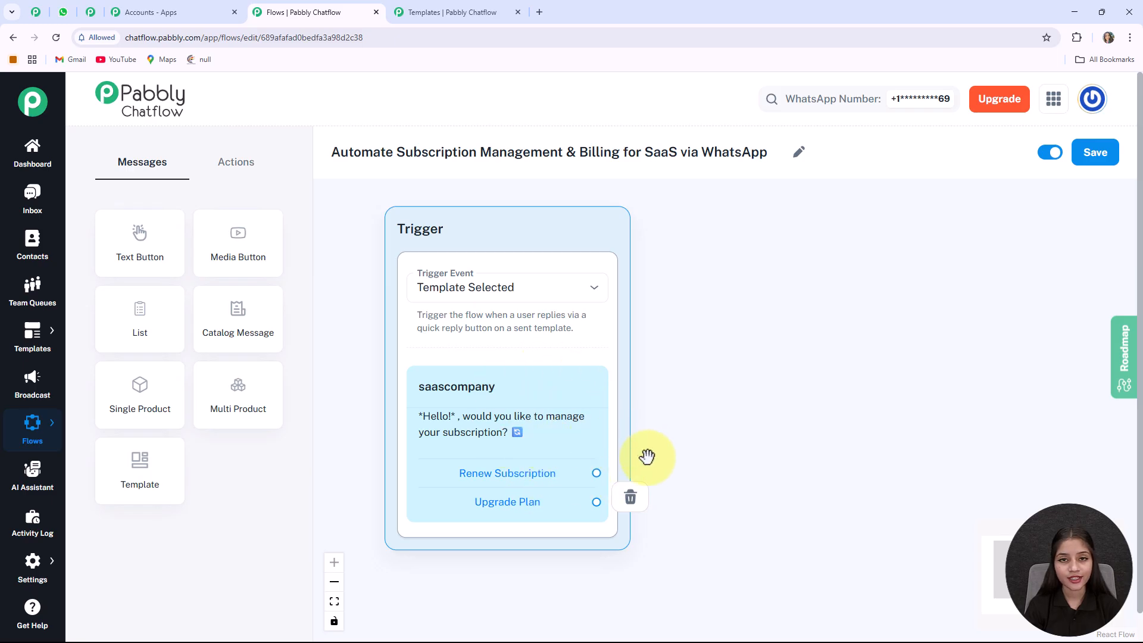
left_click_drag(755, 511, 726, 507)
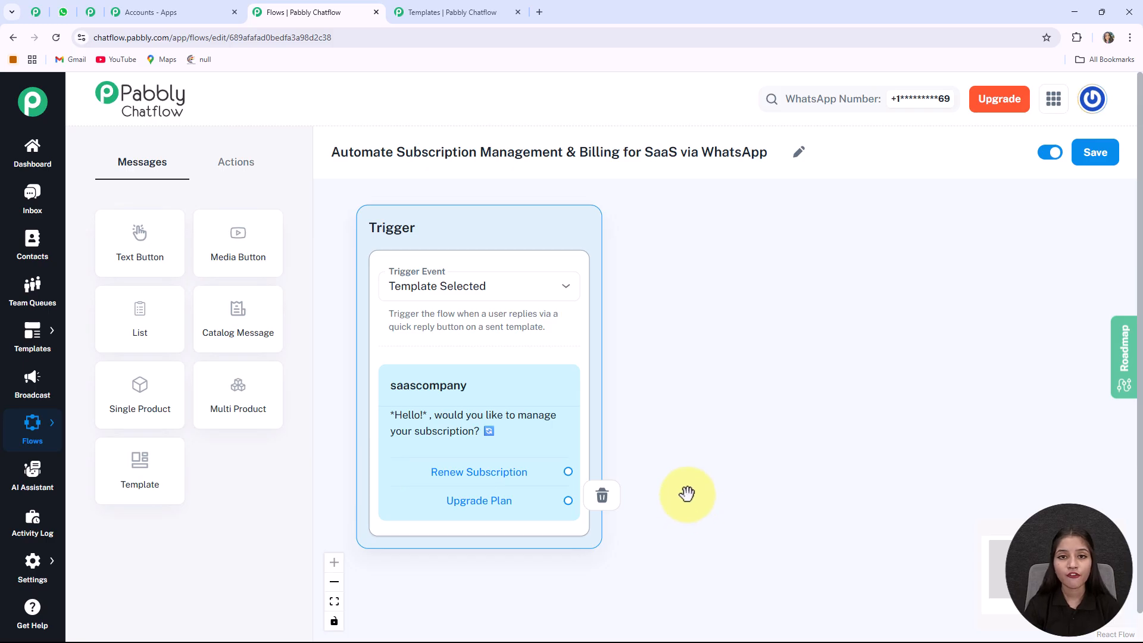
left_click(151, 332)
left_click_drag(567, 434, 701, 233)
scroll(869, 390, "down", 2)
left_click_drag(975, 398, 820, 357)
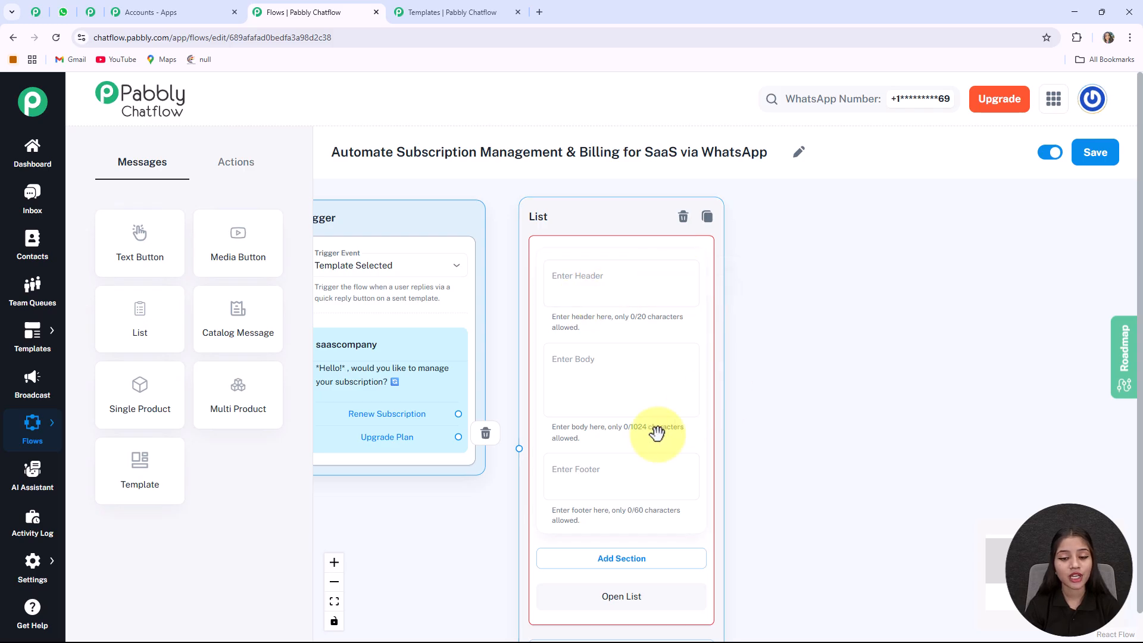
left_click(601, 402)
type("💻 *Choose your subscription plan:*")
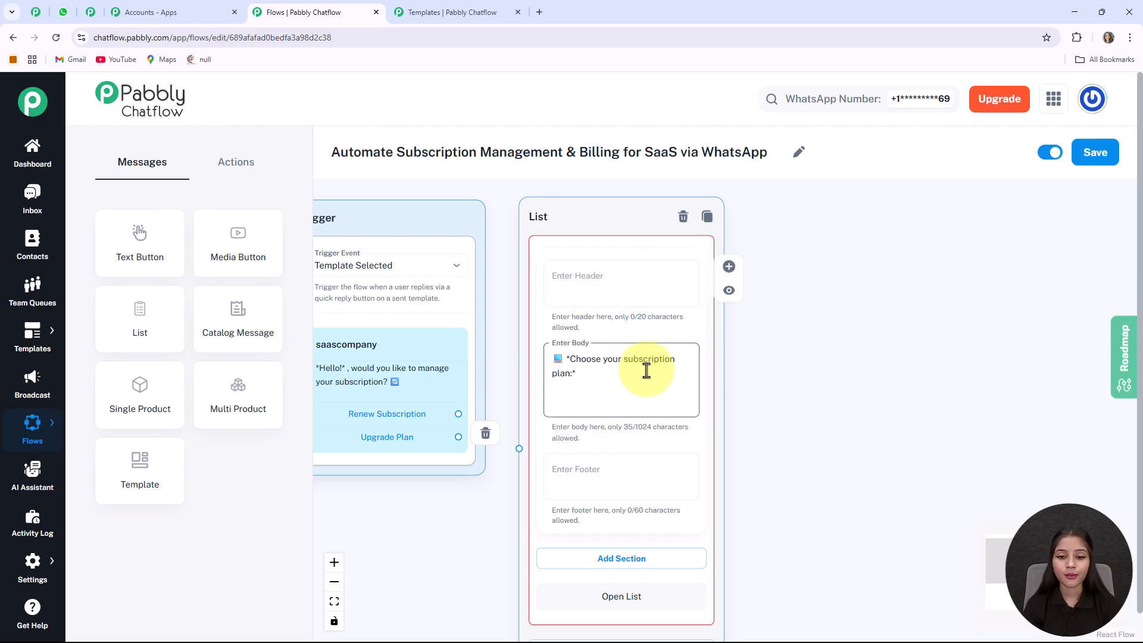
Add a section titled "Our Plans" to the List node.
left_click_drag(807, 511, 787, 436)
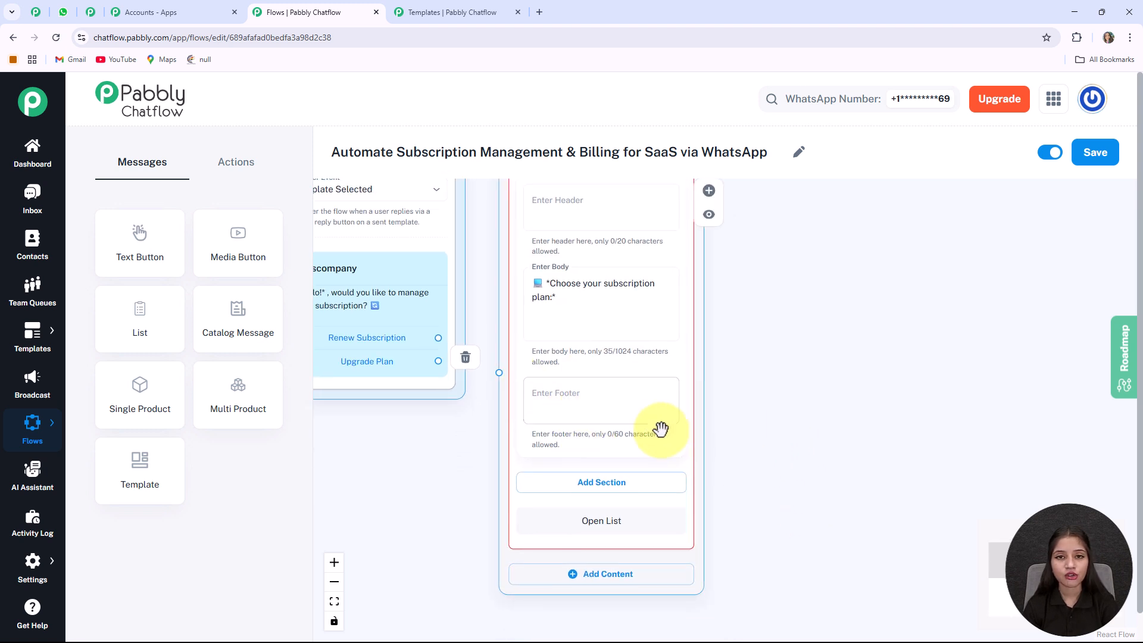
scroll(812, 464, "down", 2)
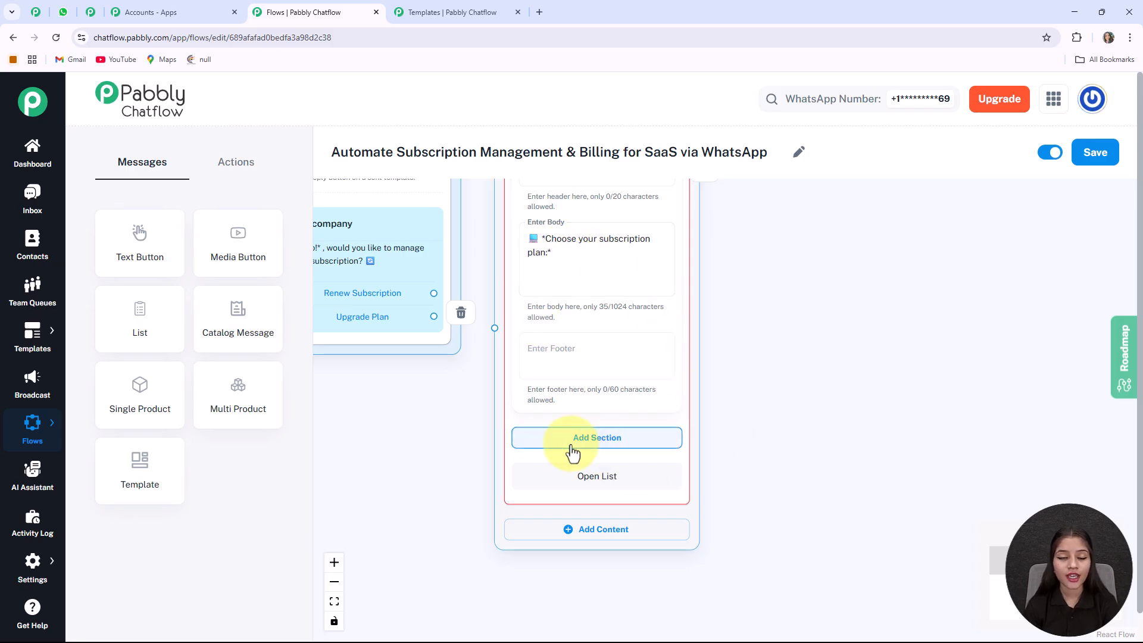
left_click(607, 445)
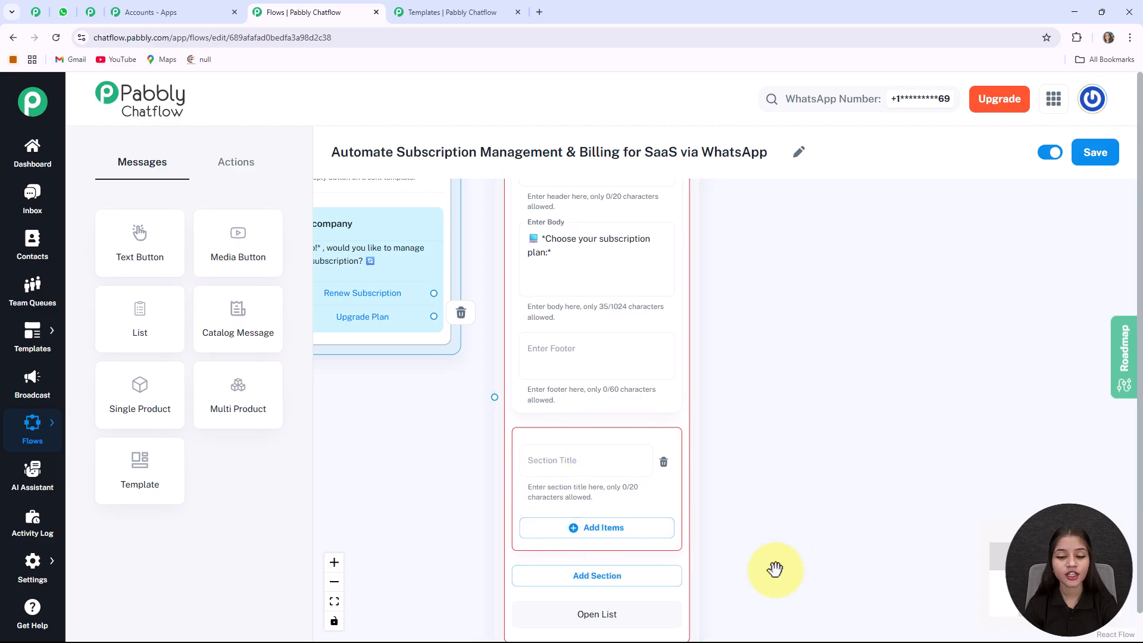
left_click_drag(772, 566, 774, 516)
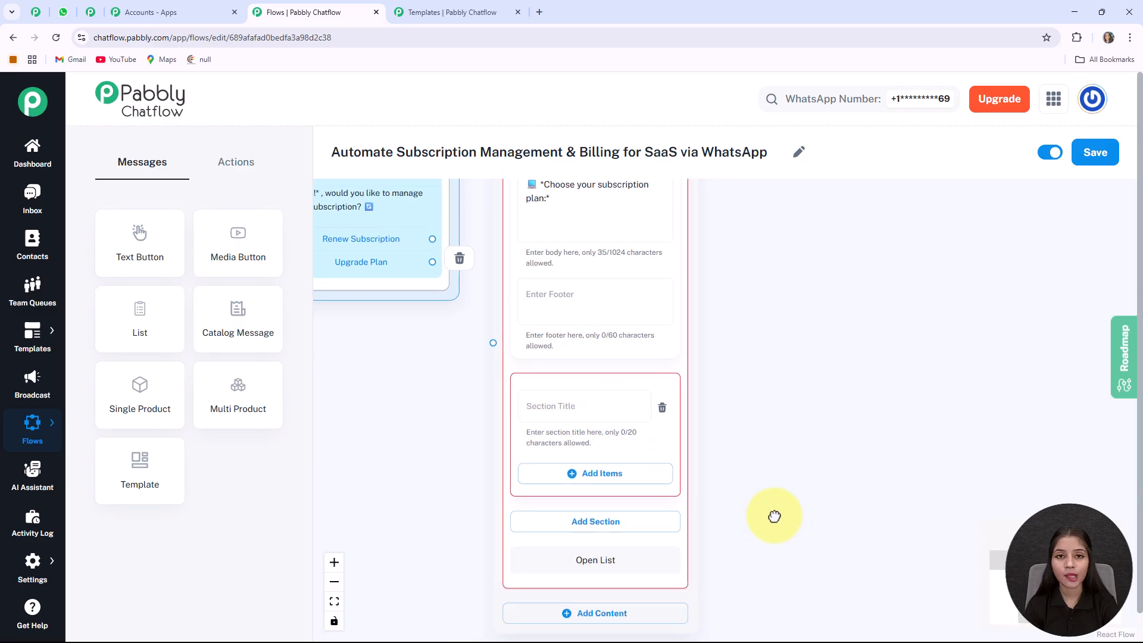
left_click(571, 404)
type("Our Plans")
Add an item to the Our Plans section titled "Basic Plan 🆓" with the description "$10/month".
scroll(595, 435, "down", 2)
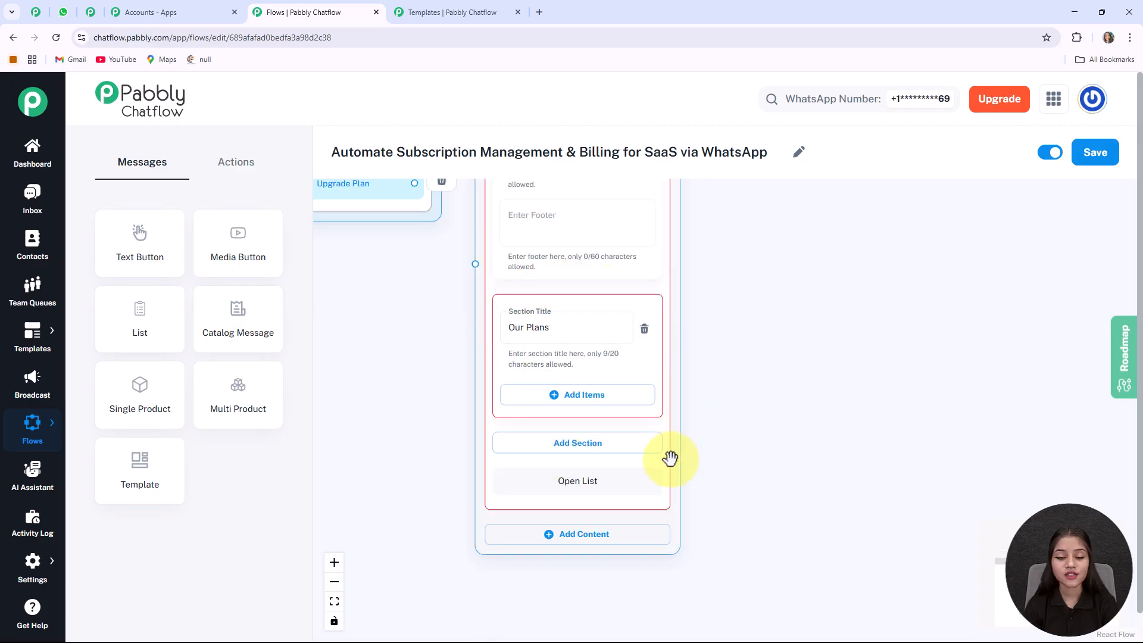
left_click(594, 405)
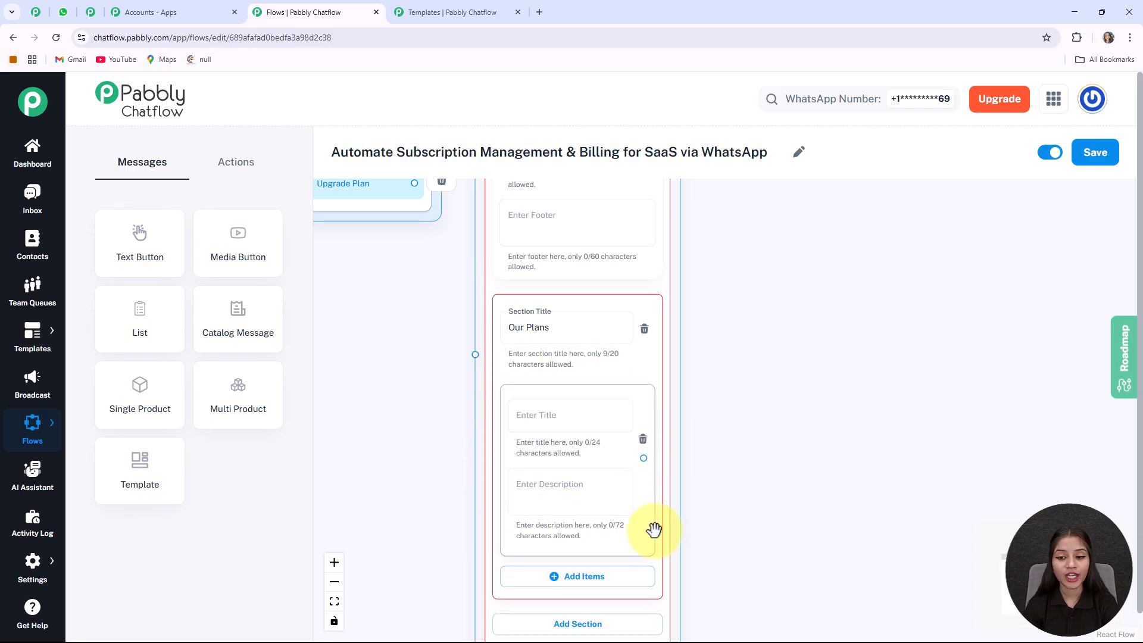
scroll(485, 449, "up", 3)
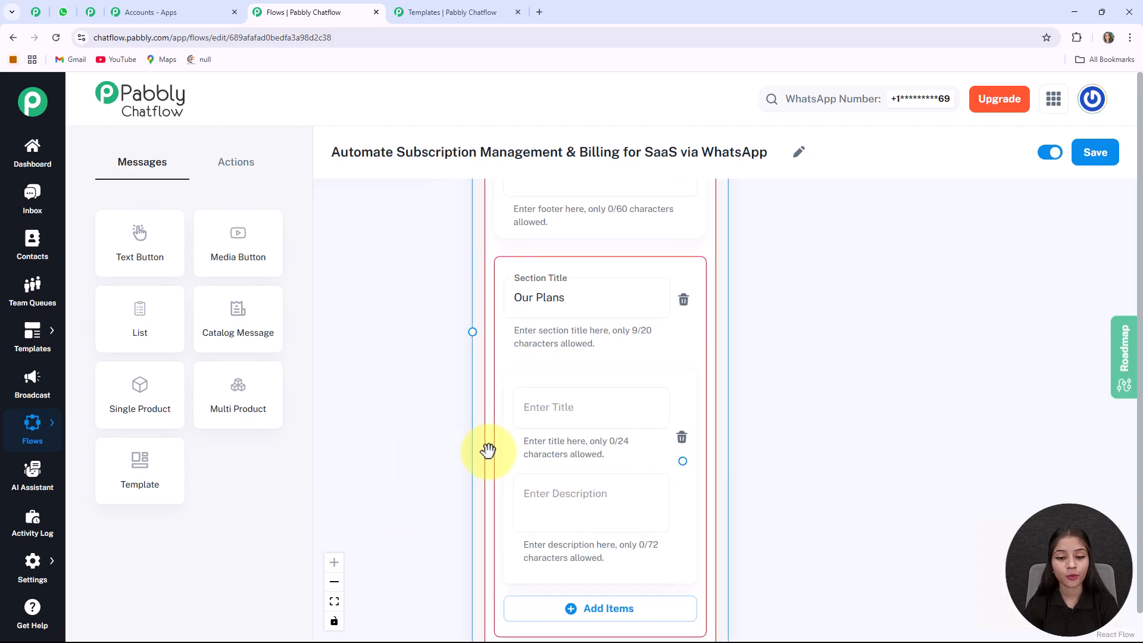
left_click(570, 419)
type("Basic Plan 🆓")
left_click(783, 428)
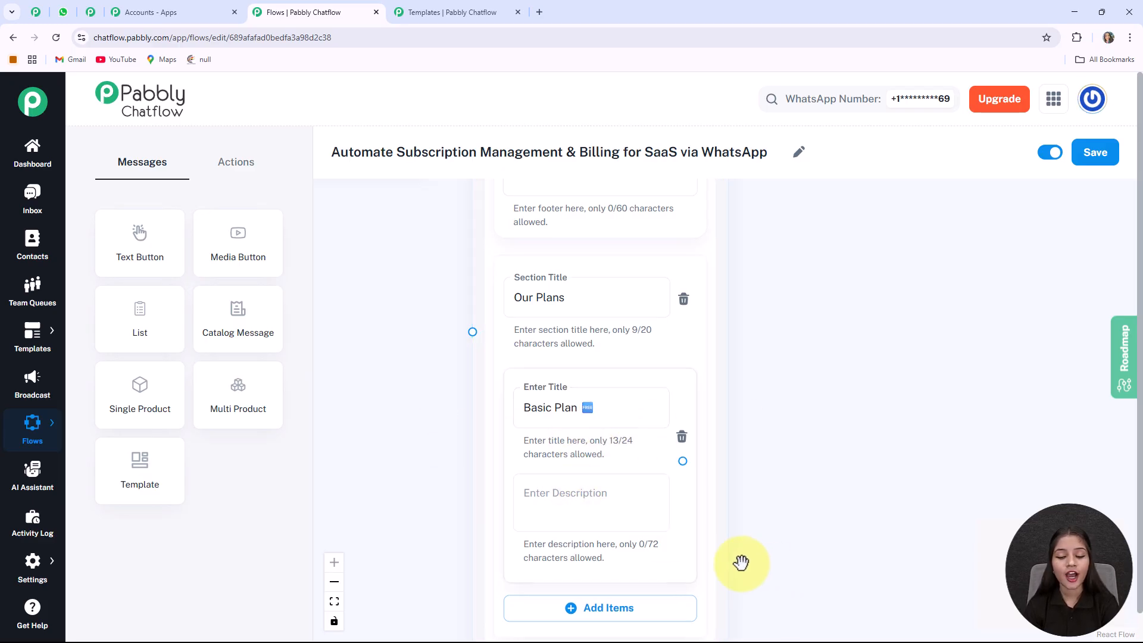
left_click(662, 492)
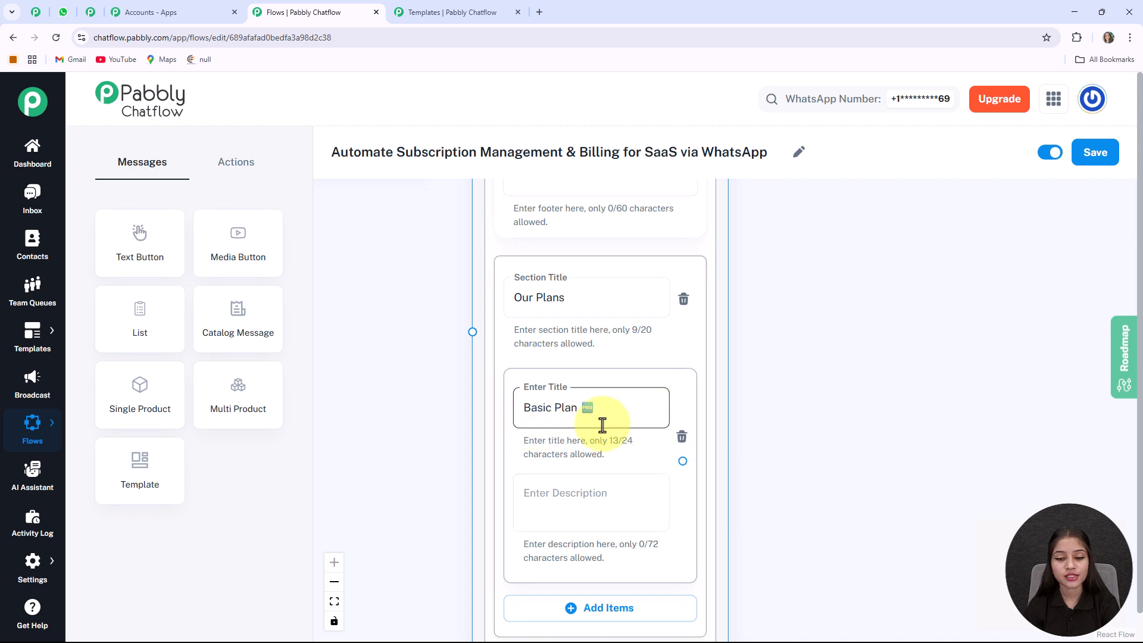
type("$10/month")
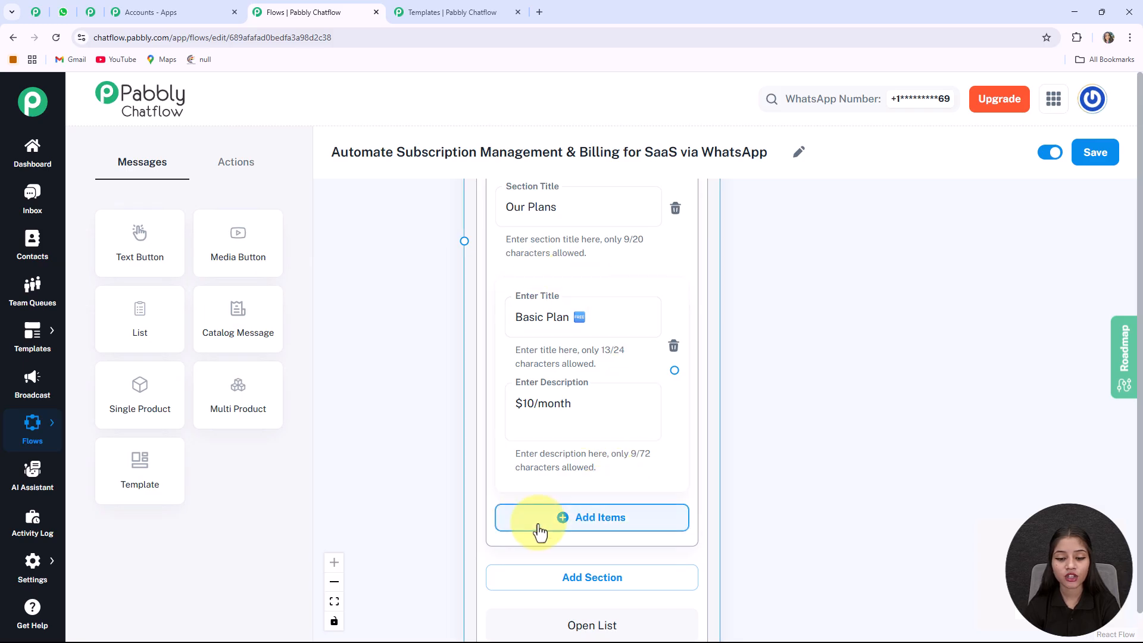
Add two more plan items: "Pro Plan 💼" described as "$25/month" and "Enterprise Plan 🏢" described as "$50/month".
left_click(566, 519)
scroll(834, 567, "down", 3)
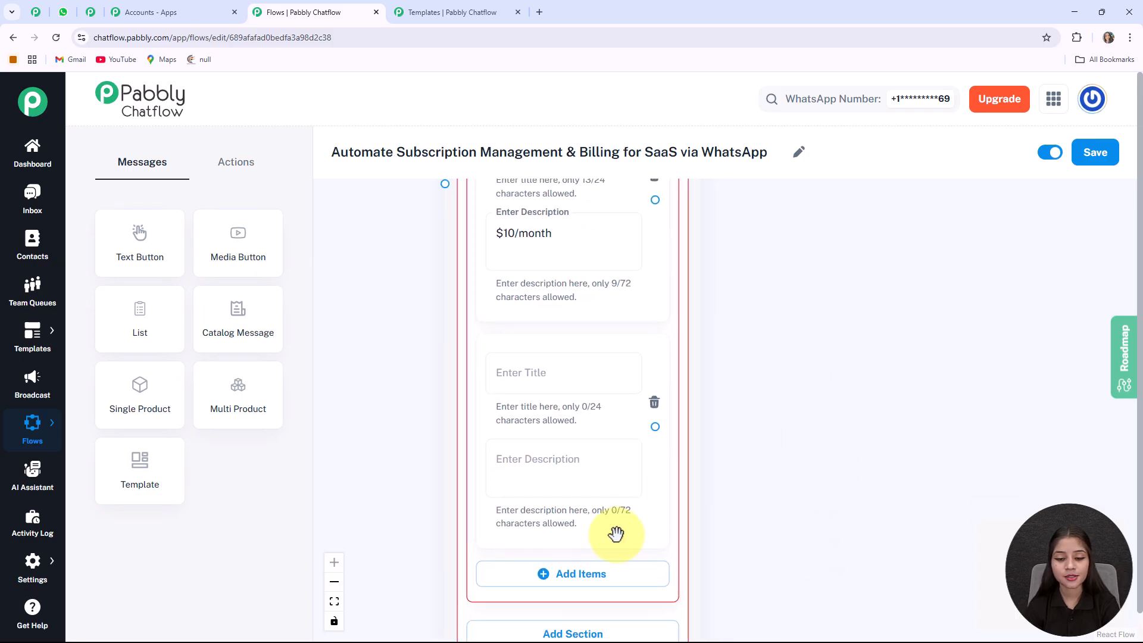
left_click(549, 576)
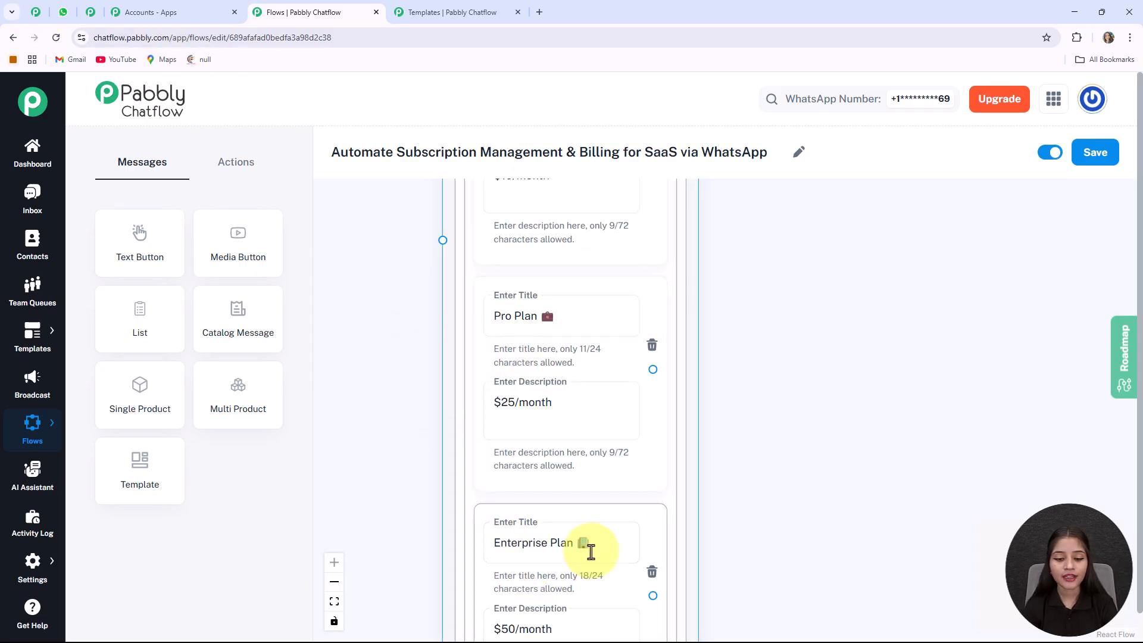
Connect the trigger's quick reply buttons to the List node and move the list up to align with the trigger.
scroll(602, 500, "up", 5)
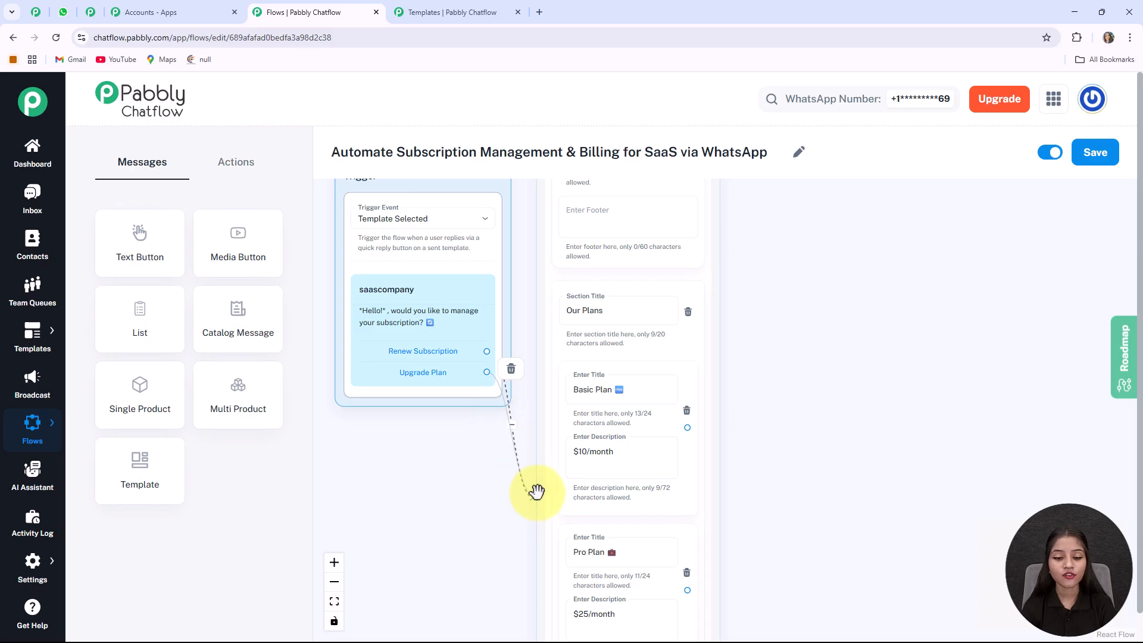
left_click_drag(622, 494, 624, 358)
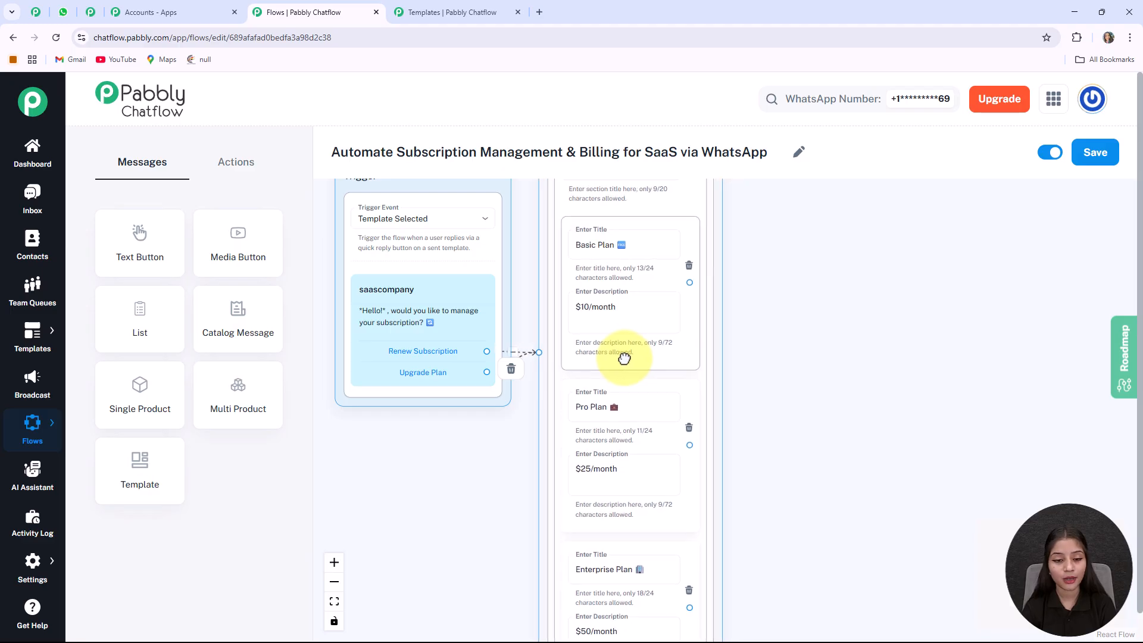
Add a Set Custom Field action beside the List node and choose SubscriptionPlan as its contact custom field.
left_click_drag(804, 437, 600, 413)
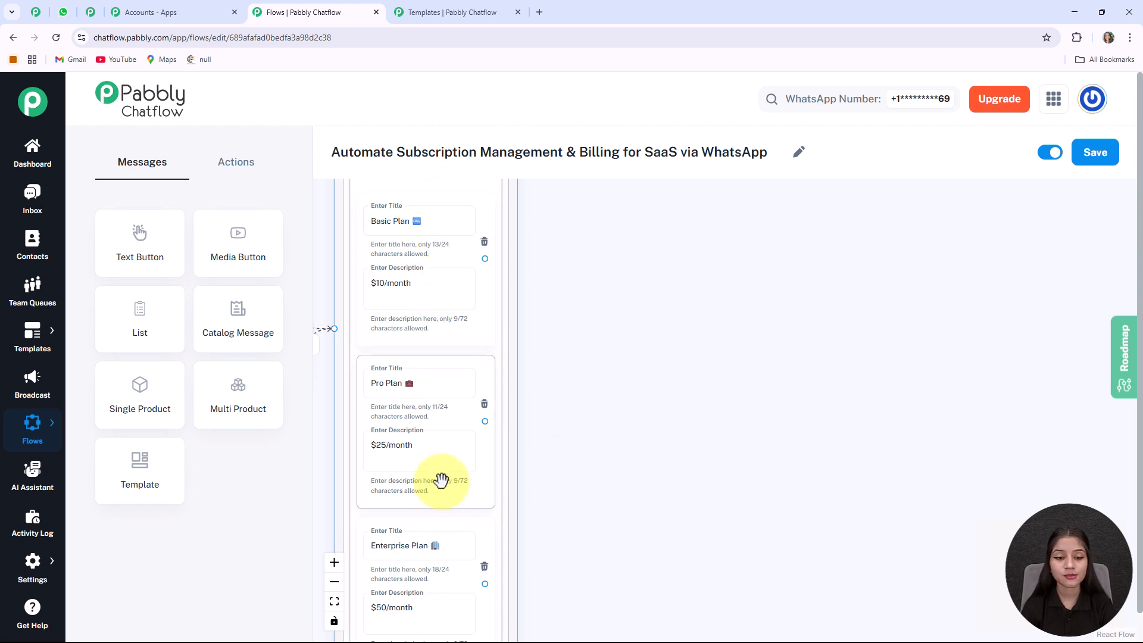
left_click(237, 164)
left_click_drag(259, 411, 413, 266)
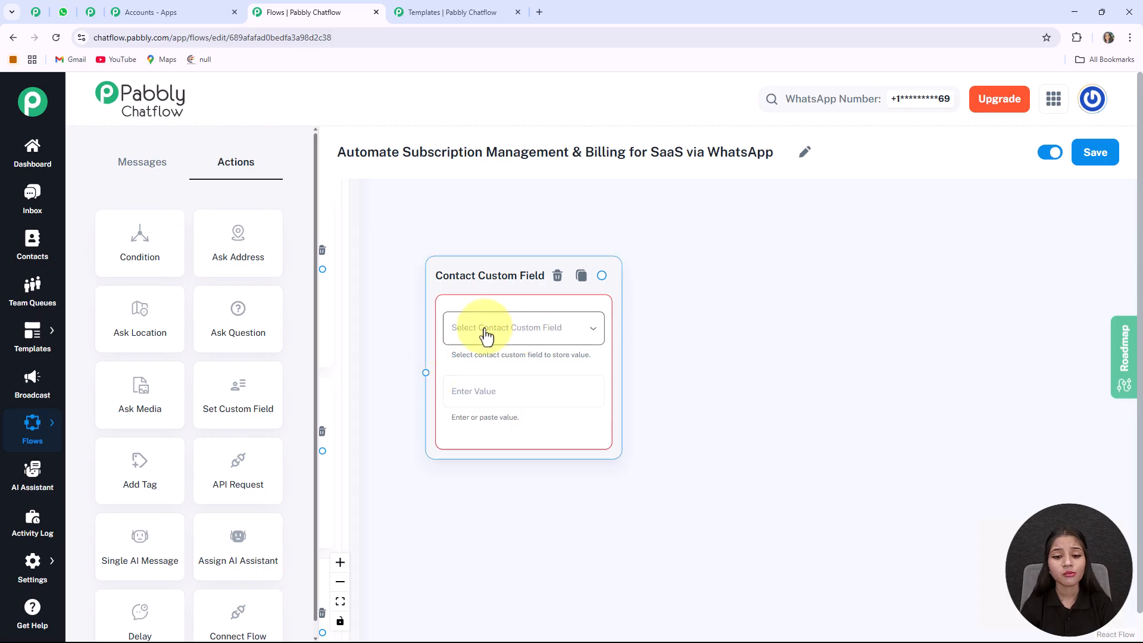
left_click(488, 336)
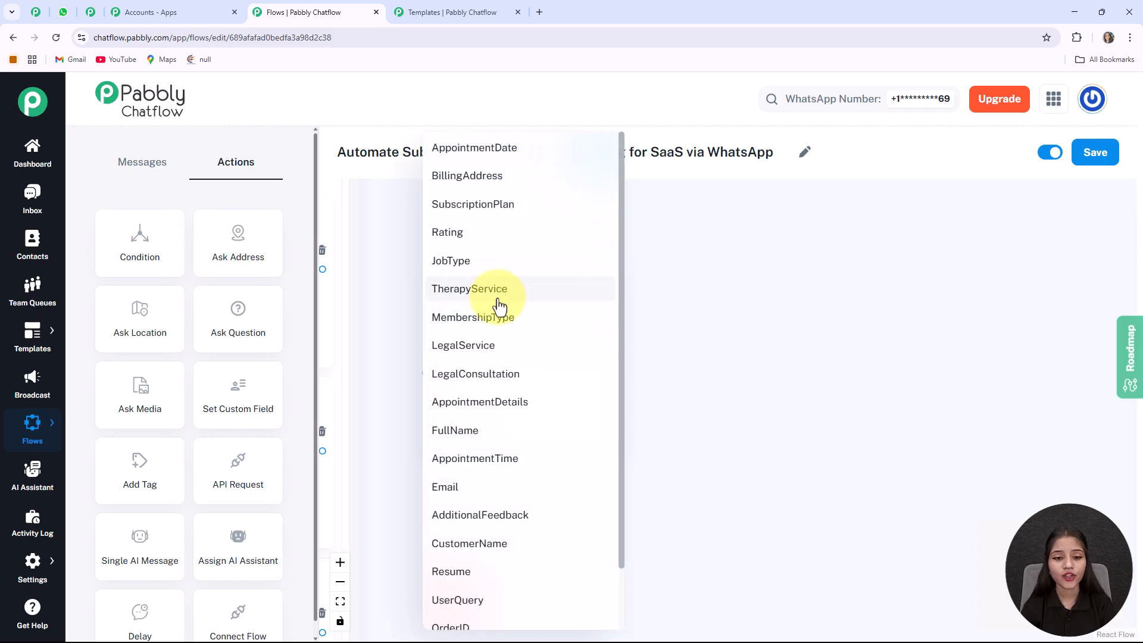
left_click(499, 205)
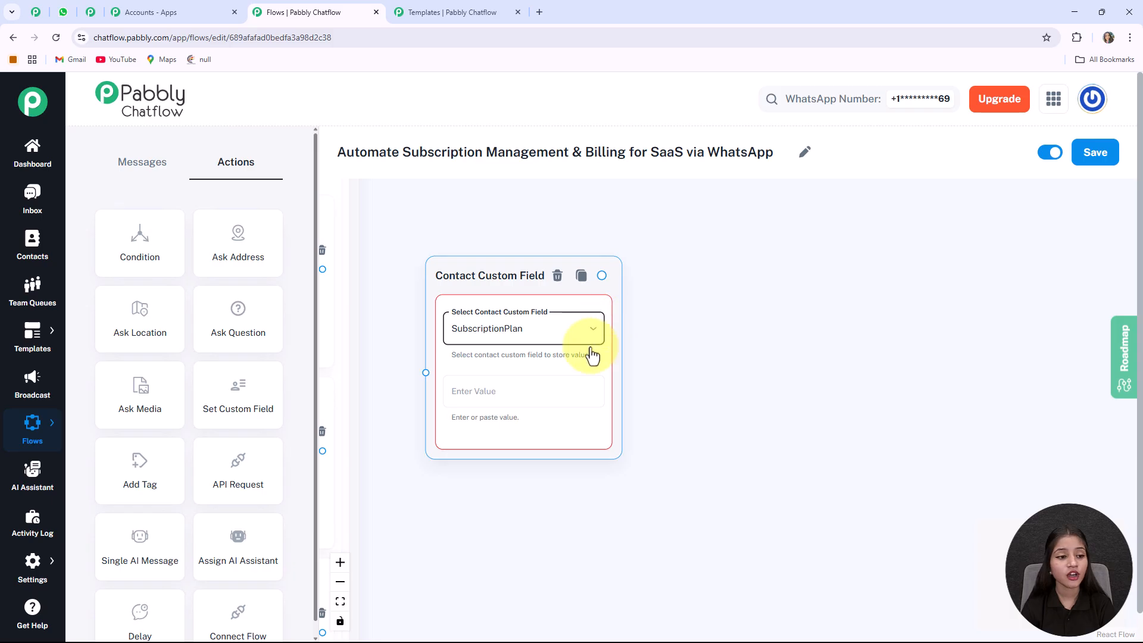
Open the Contact Custom Fields settings in a separate browser tab and add an empty field row below TransactionID.
mouse_move(30, 571)
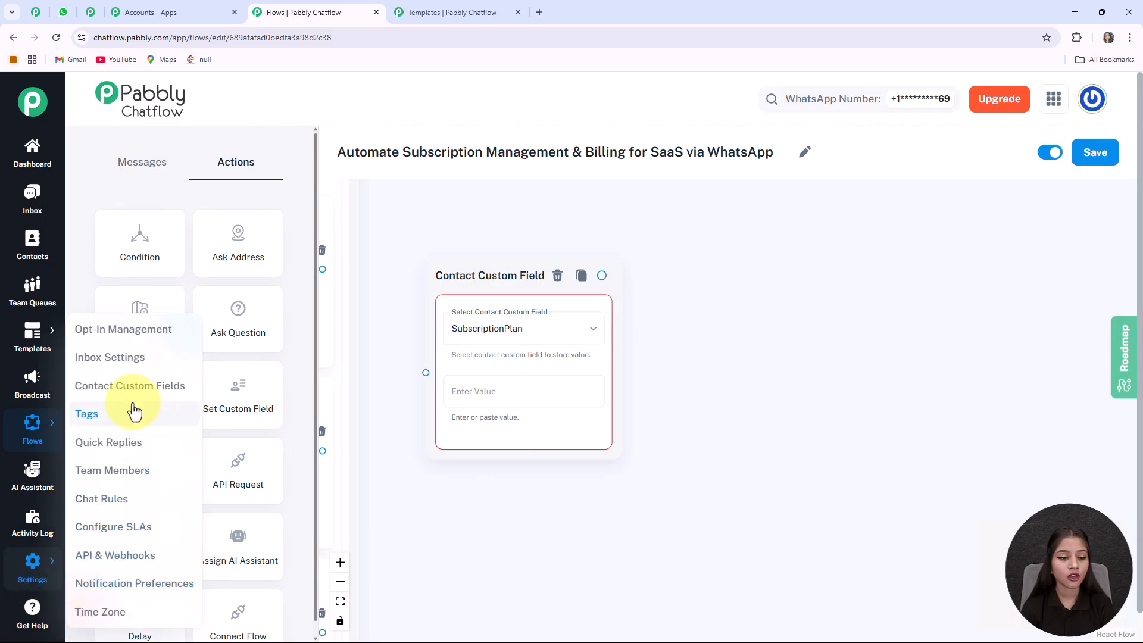
right_click(191, 387)
left_click(221, 399)
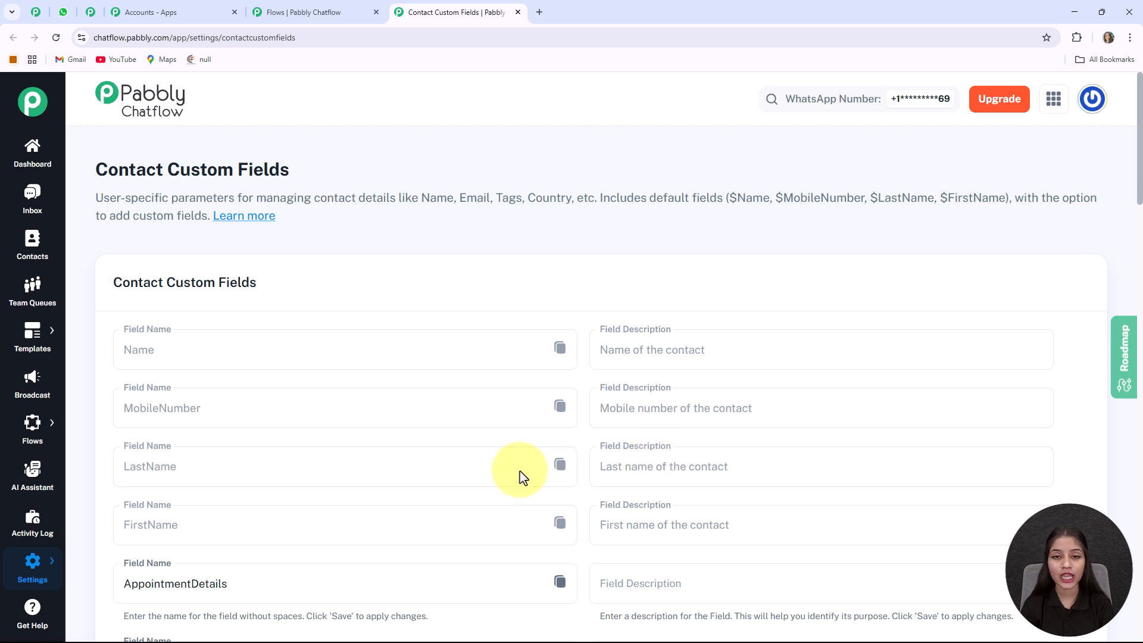
scroll(464, 439, "down", 10)
scroll(464, 438, "down", 10)
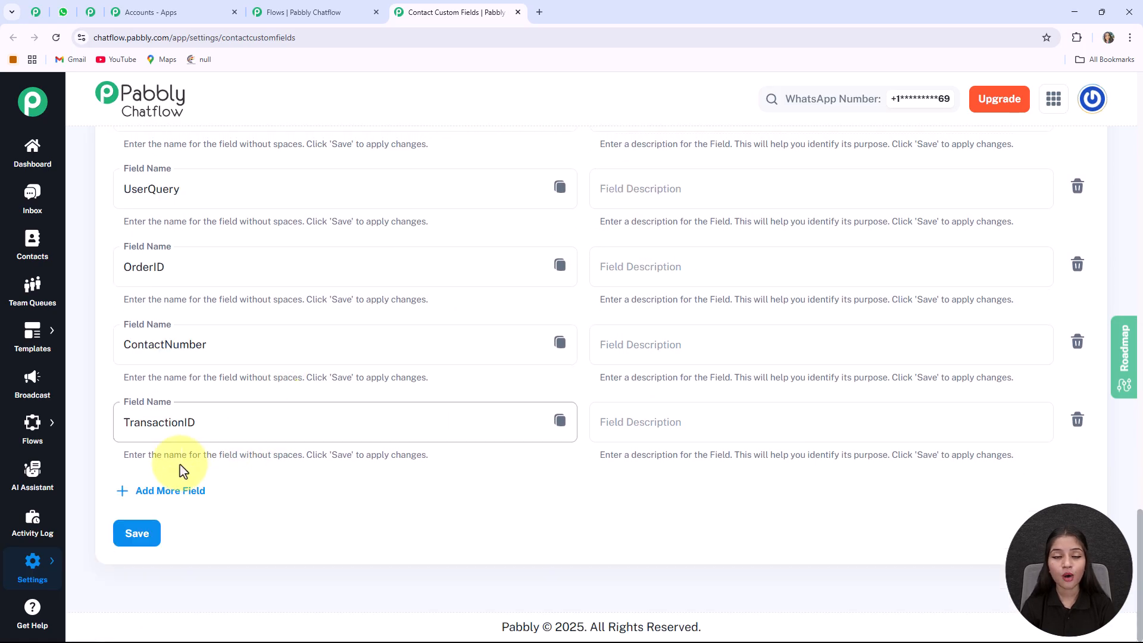
left_click(196, 492)
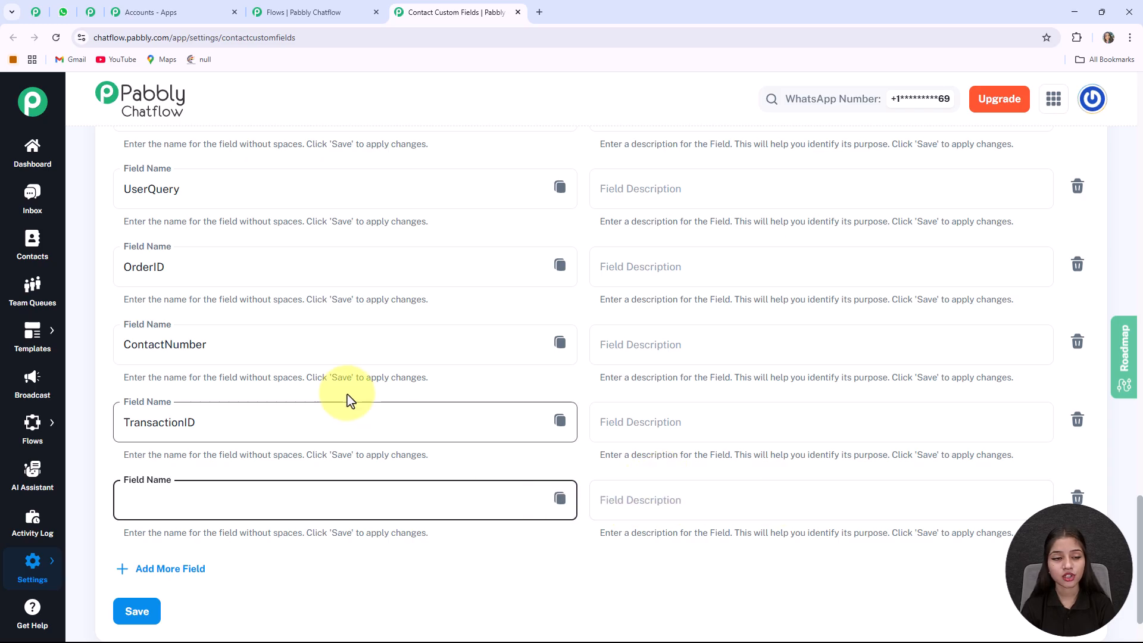
Look through the existing contact custom fields and locate the SubscriptionPlan field.
scroll(333, 404, "up", 10)
scroll(333, 405, "down", 3)
scroll(334, 407, "up", 3)
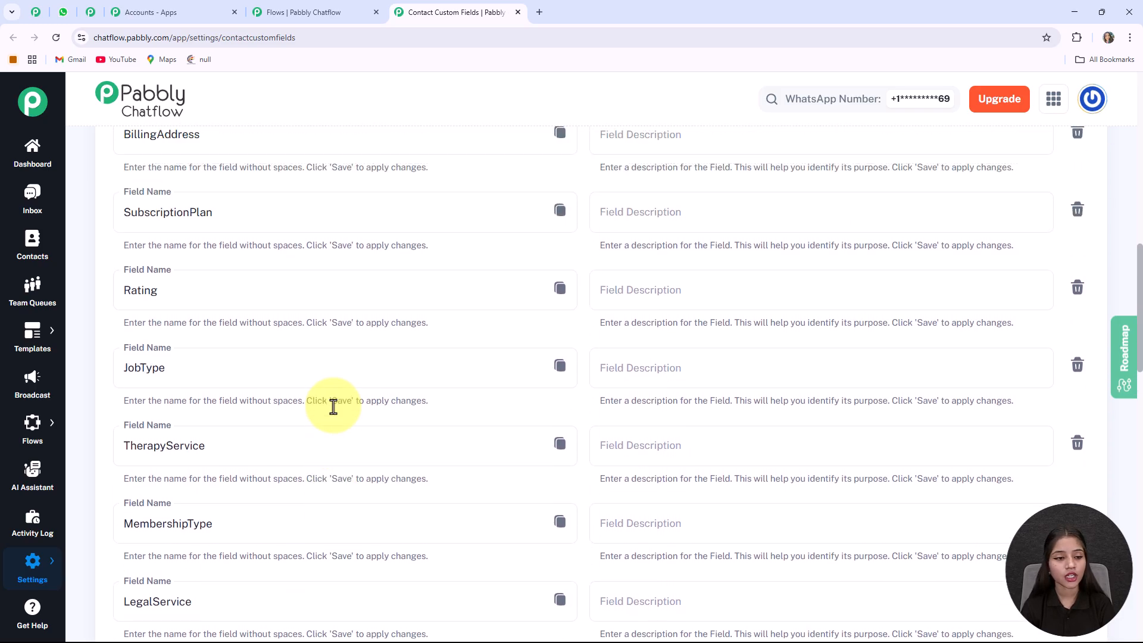
scroll(333, 407, "up", 3)
left_click(257, 401)
left_click_drag(225, 395, 102, 405)
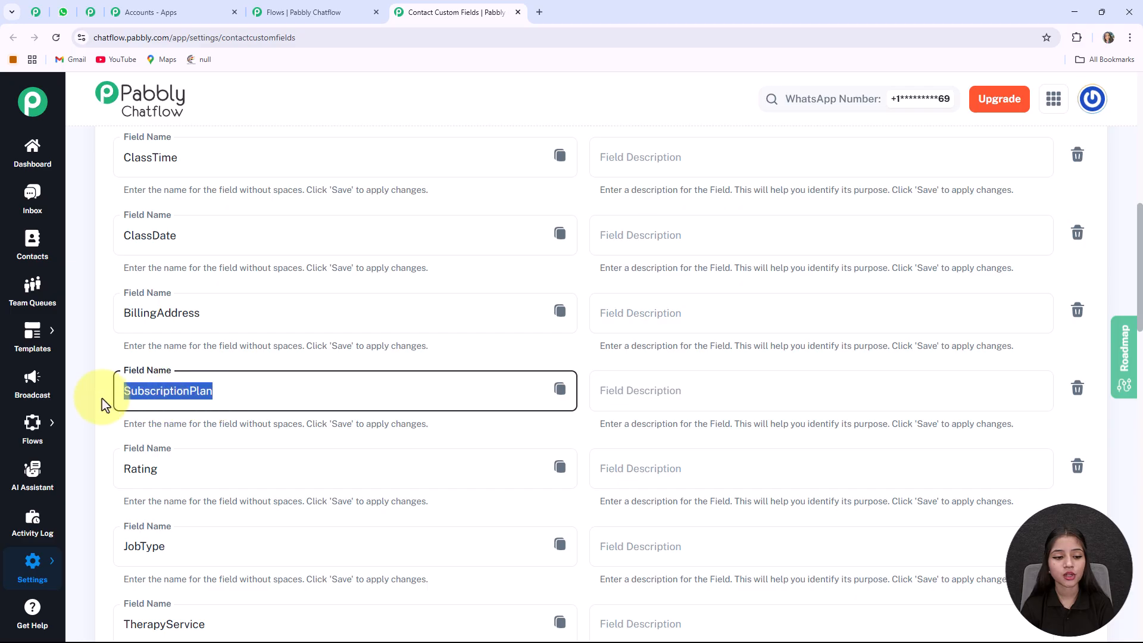
left_click(232, 424)
scroll(233, 424, "down", 5)
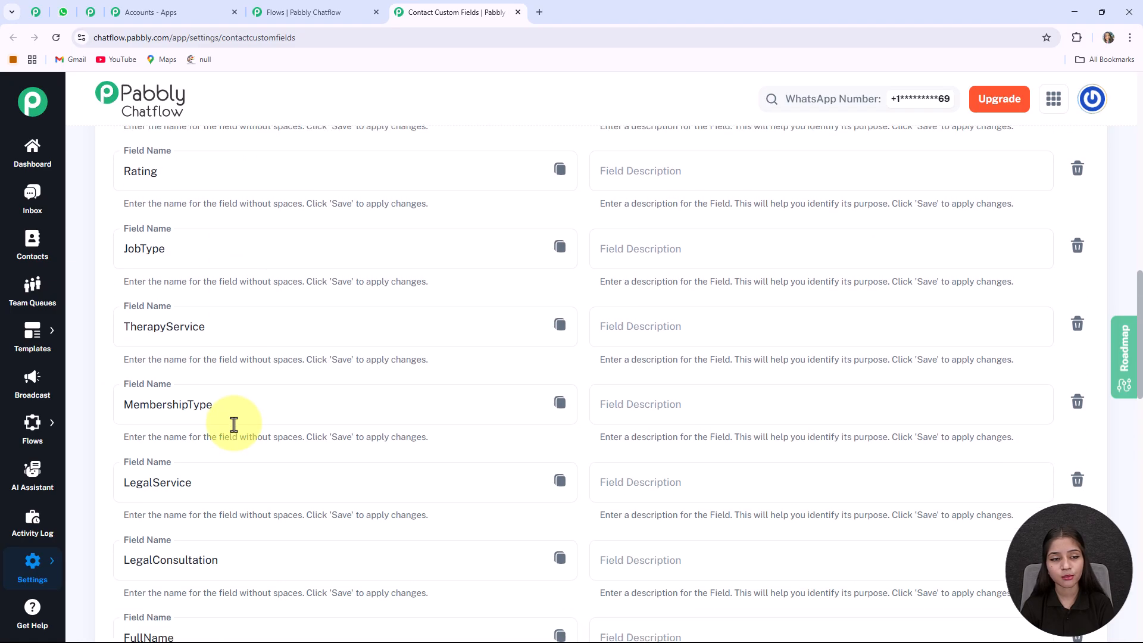
Return to the flow, set the SubscriptionPlan value to "Basic Plan 🆓" and link the list's Basic Plan item to that node.
left_click(313, 27)
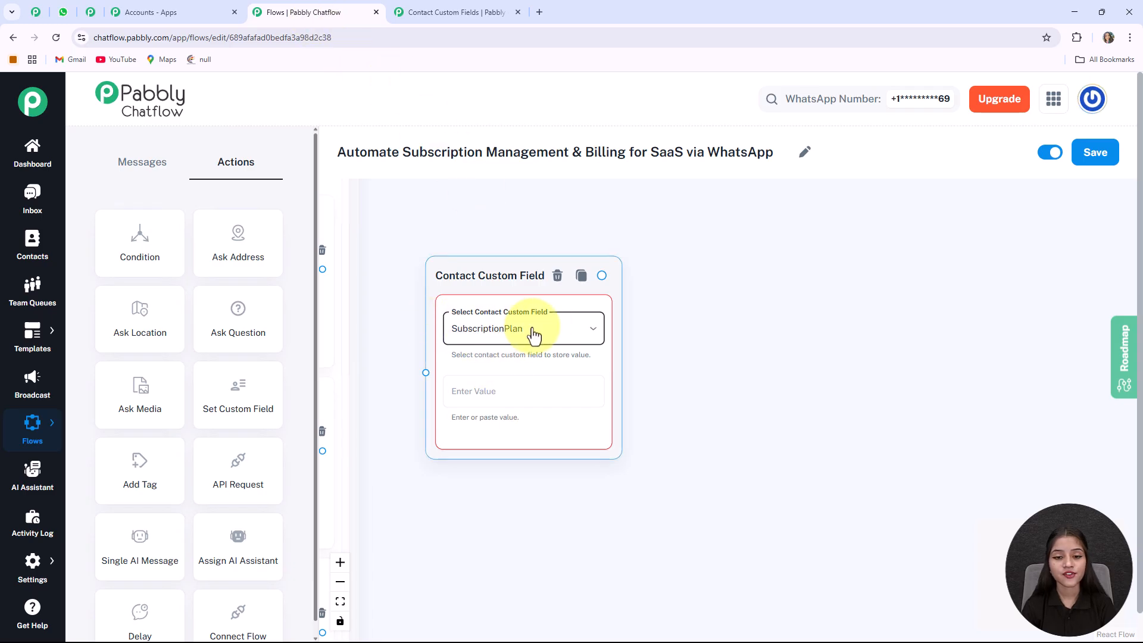
left_click_drag(452, 510, 557, 579)
left_click(361, 303)
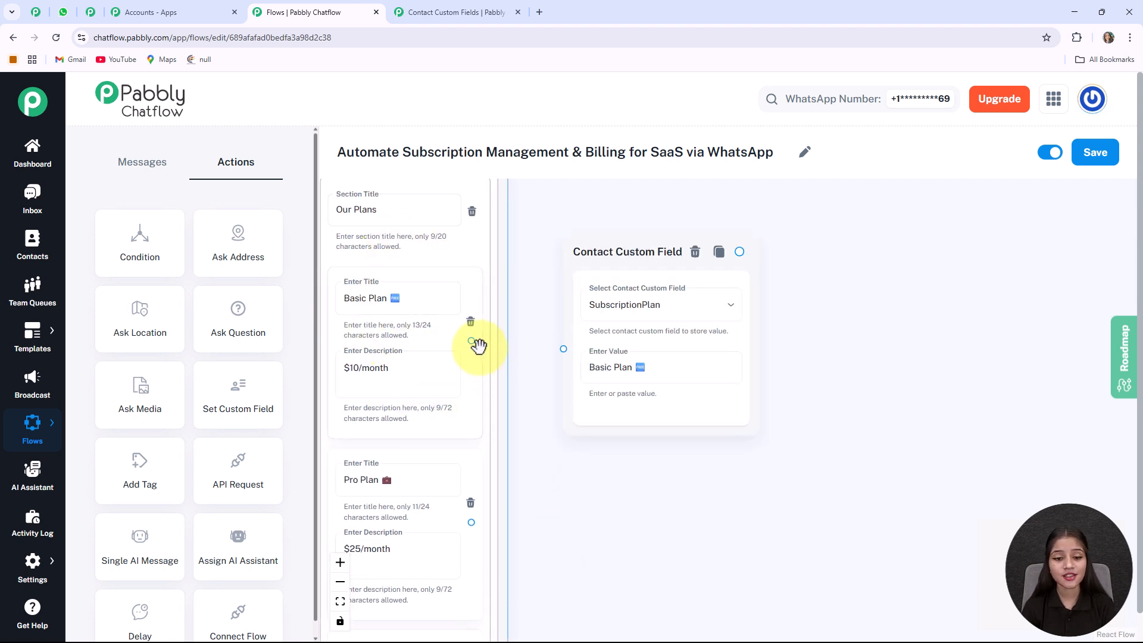
left_click_drag(471, 341, 582, 396)
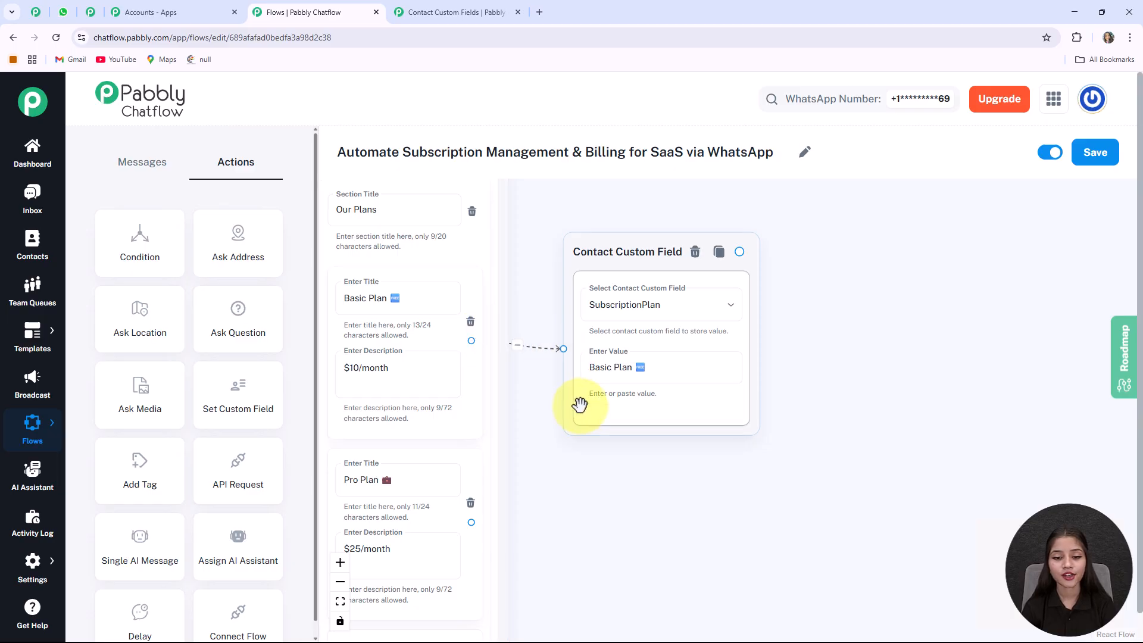
Add two more Set Custom Field nodes below the Basic Plan one, beside the Pro Plan and Enterprise Plan items.
scroll(584, 417, "down", 3)
scroll(587, 424, "down", 3)
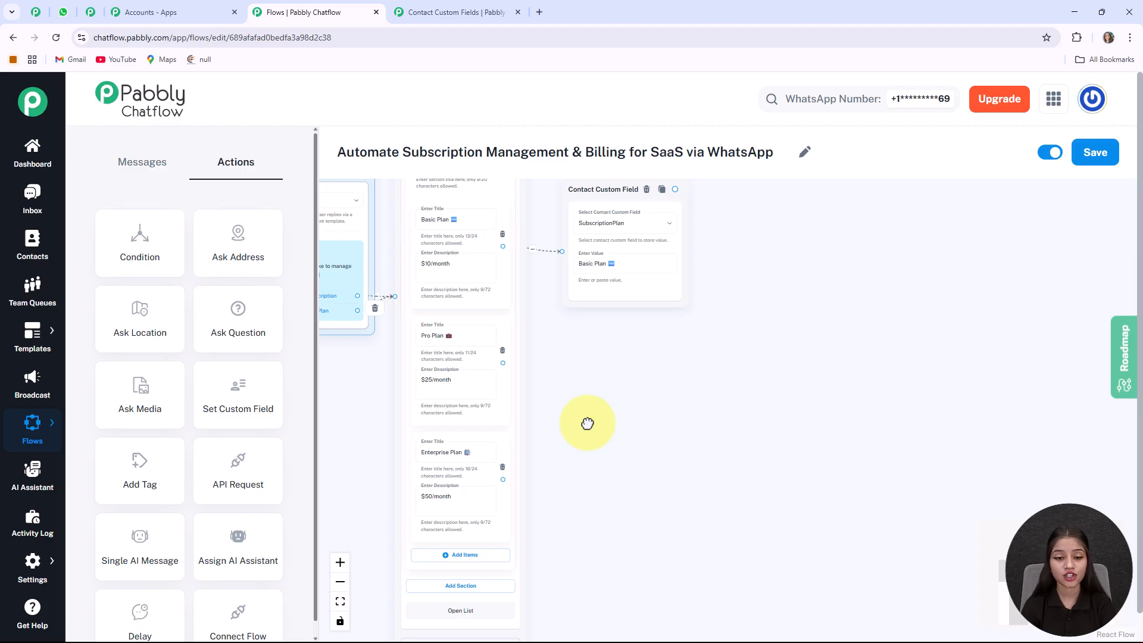
scroll(479, 363, "up", 2)
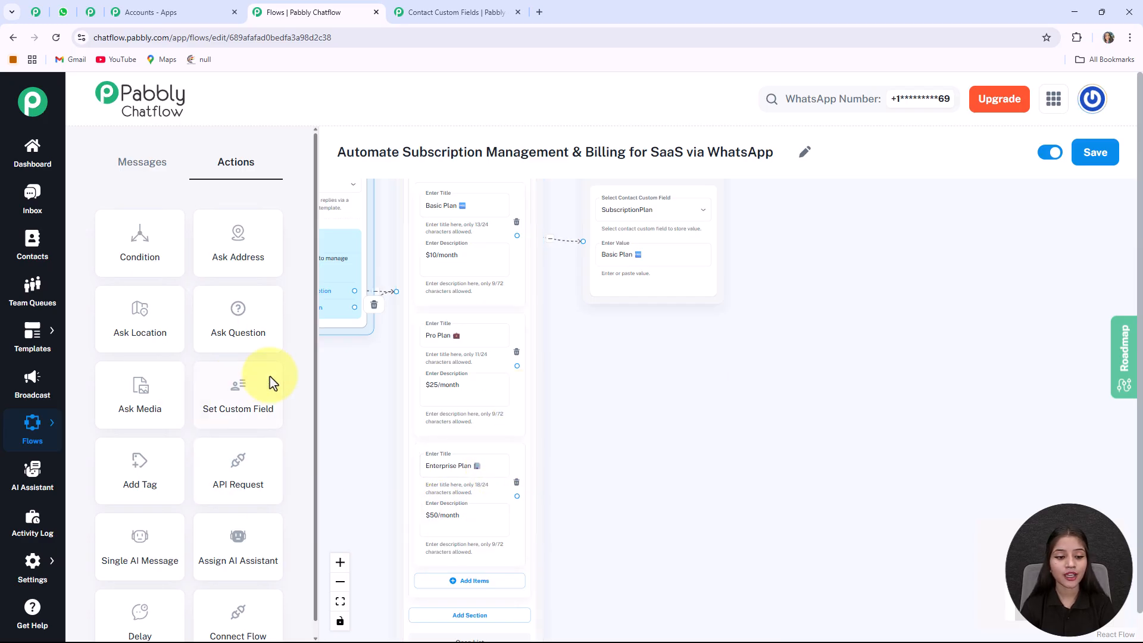
left_click(254, 400)
left_click_drag(396, 242, 608, 446)
left_click_drag(413, 227, 649, 500)
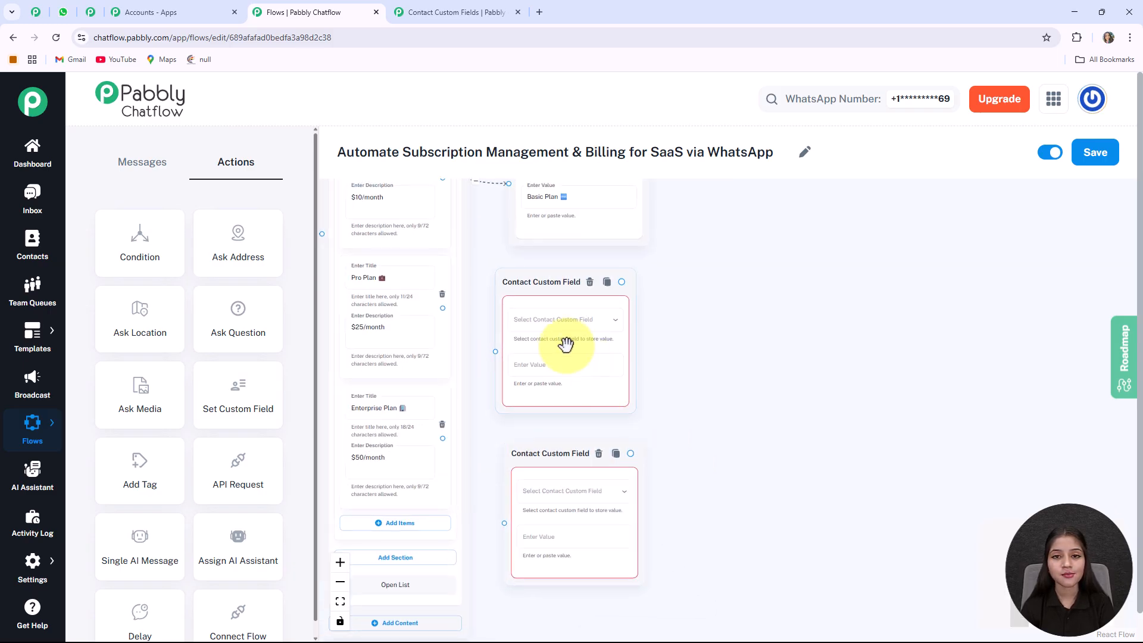
Set the upper new Contact Custom Field node to SubscriptionPlan with the value "Pro Plan 💼" copied from the list item.
left_click(590, 325)
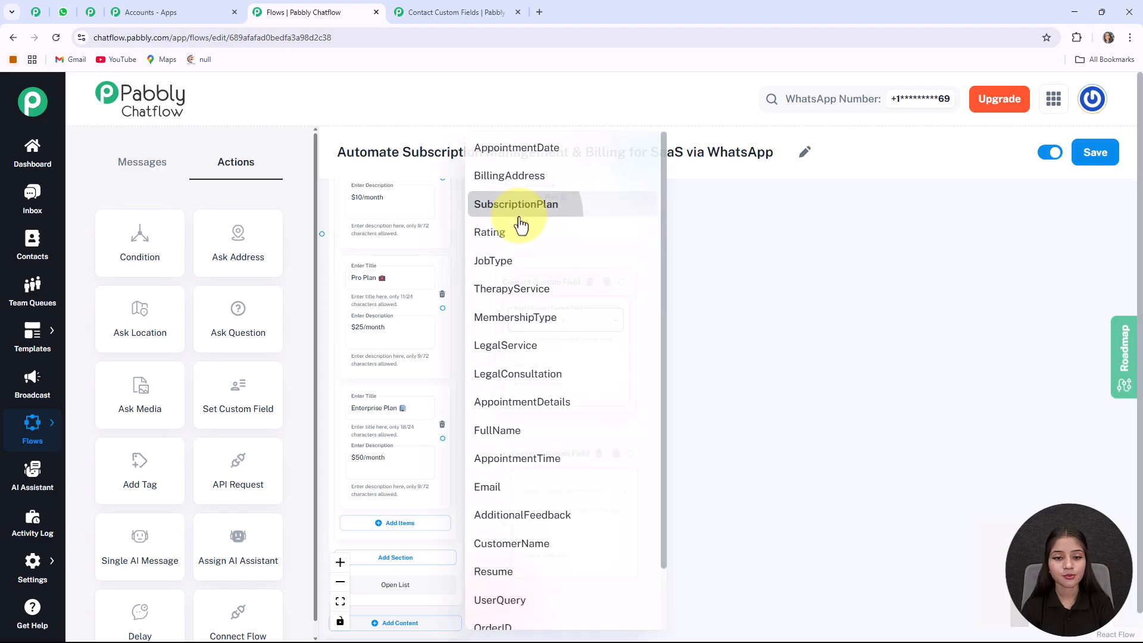
left_click(520, 205)
left_click(380, 279)
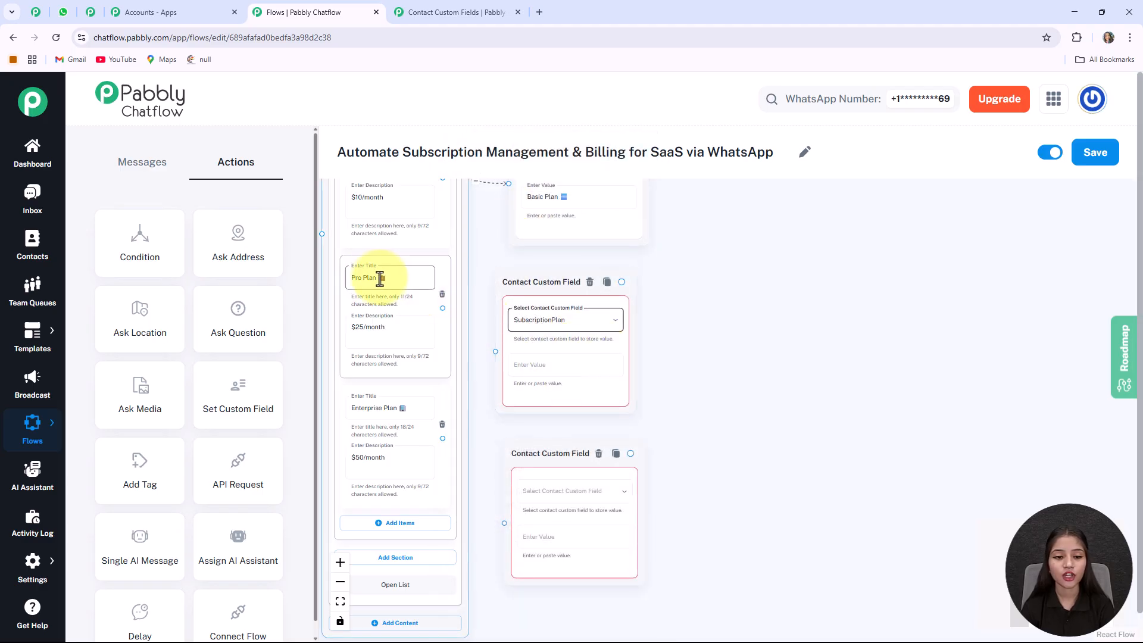
key("ctrl+c")
left_click(565, 374)
key("ctrl+v")
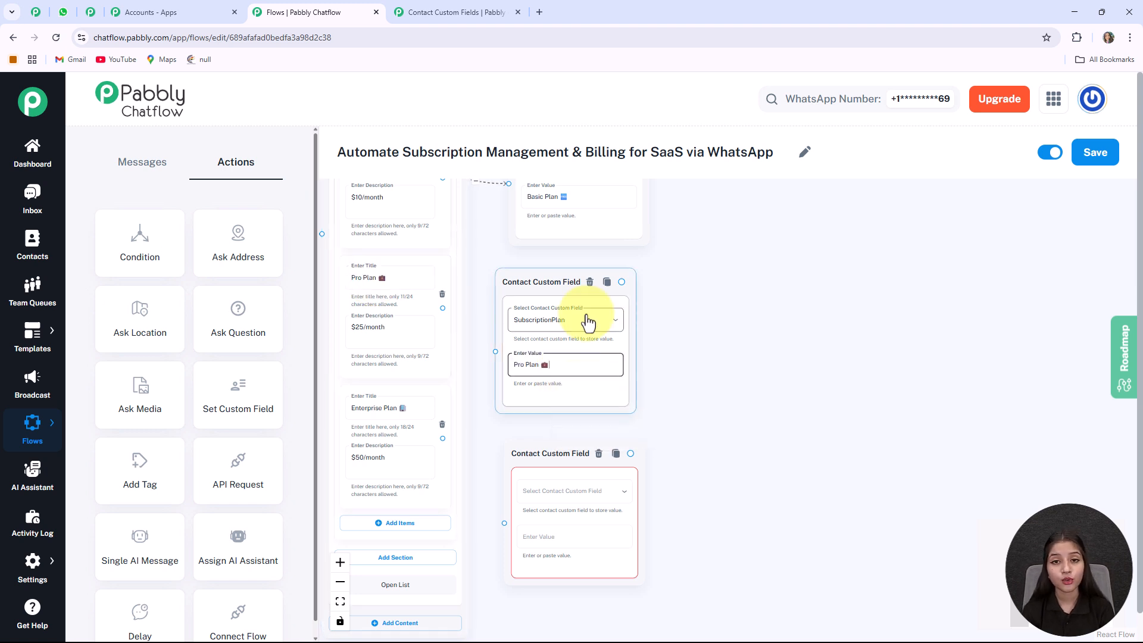
left_click(386, 233)
left_click(659, 459)
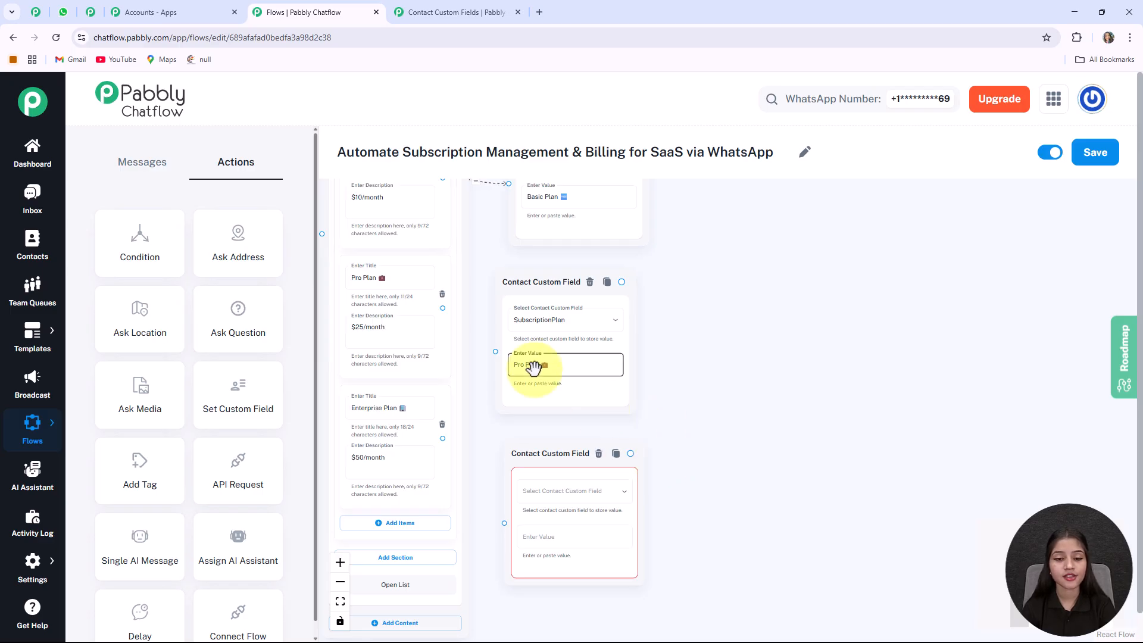
Link the list's Pro Plan item to the Contact Custom Field node that stores the Pro Plan value.
left_click(445, 308)
left_click_drag(444, 307, 498, 353)
Set the lowest Contact Custom Field node to SubscriptionPlan with the list item's value "Enterprise Plan 🏢" and link the Enterprise Plan item to it.
left_click_drag(485, 482, 493, 405)
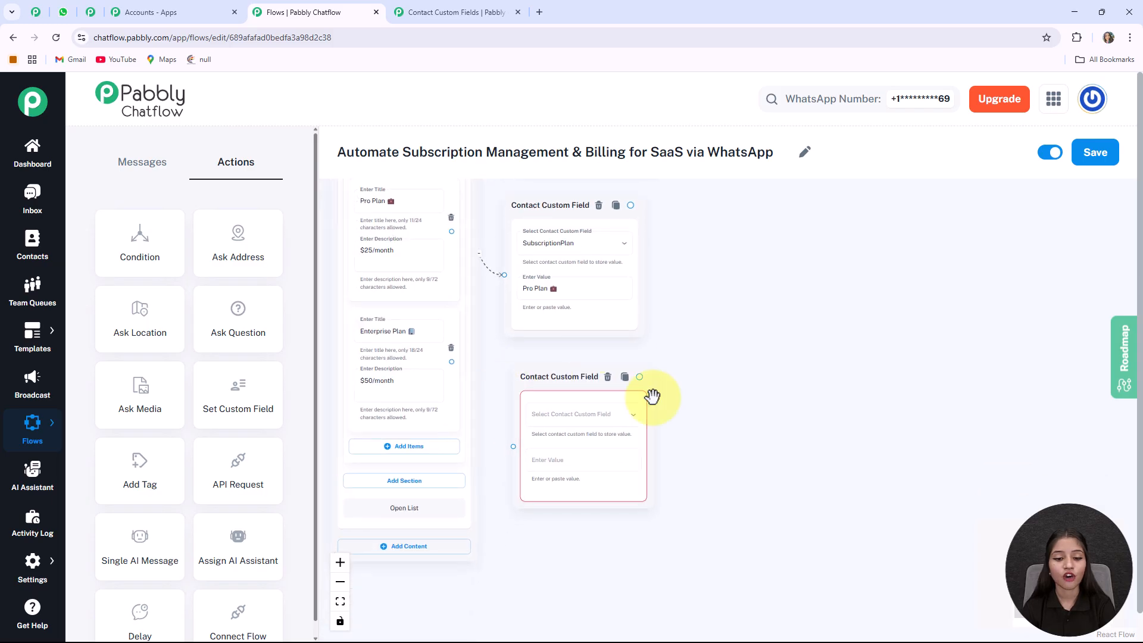
left_click(585, 424)
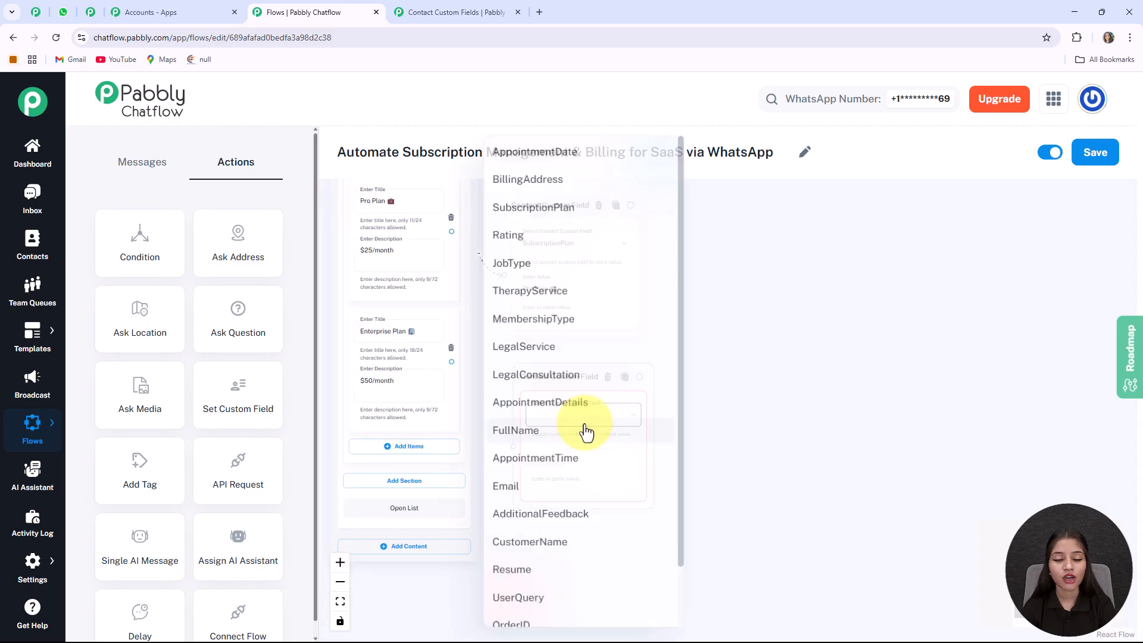
left_click(548, 206)
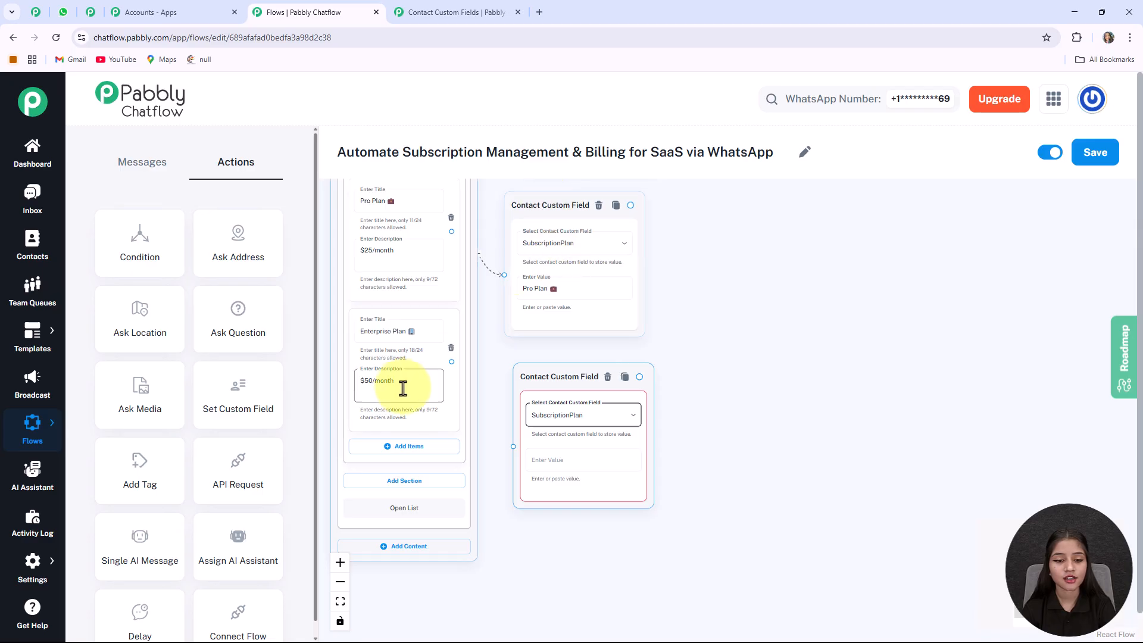
left_click(561, 459)
key("ctrl+v")
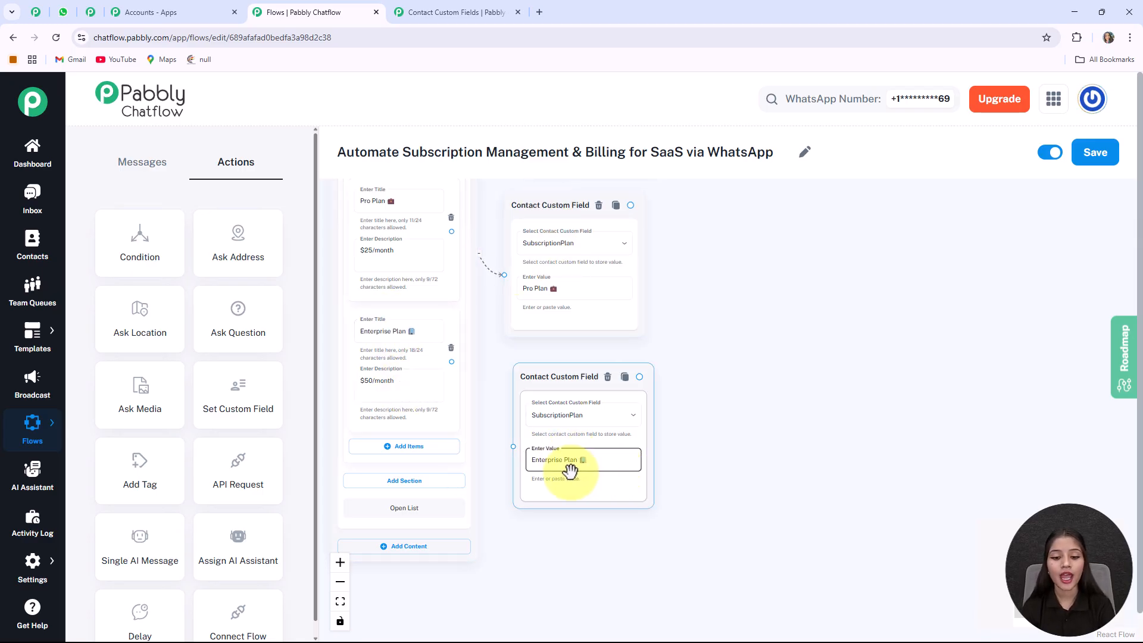
left_click_drag(451, 361, 499, 440)
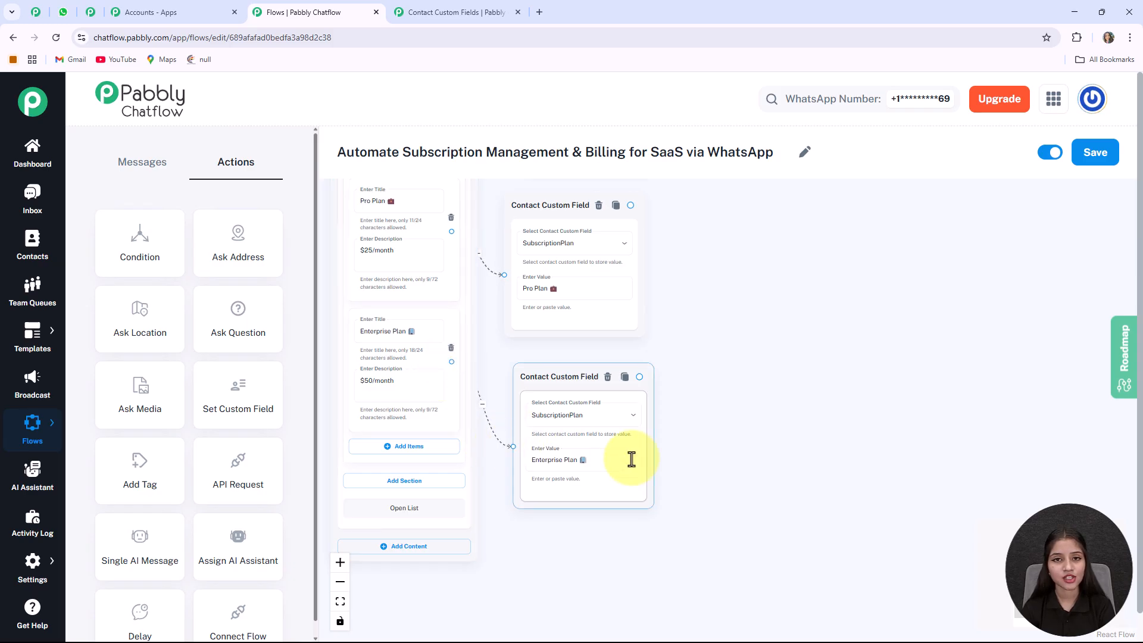
Add an Ask Question node beside the custom field nodes with the message "👤 *What's your full name for the subscription renewal?*".
left_click_drag(694, 471, 519, 537)
scroll(532, 508, "down", 3)
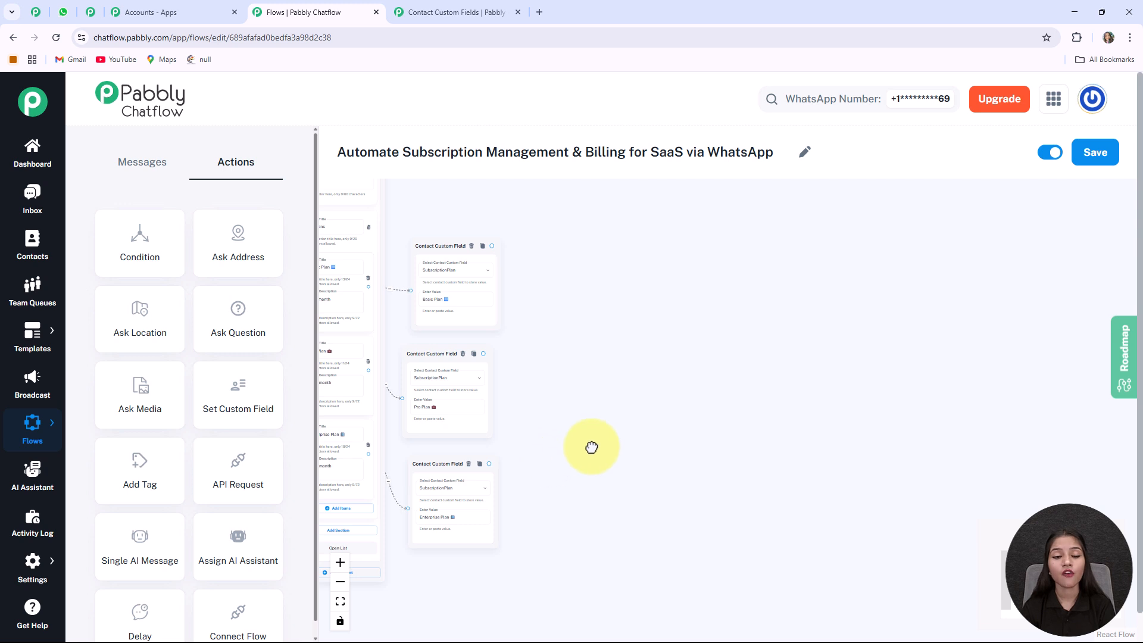
left_click_drag(579, 444, 681, 454)
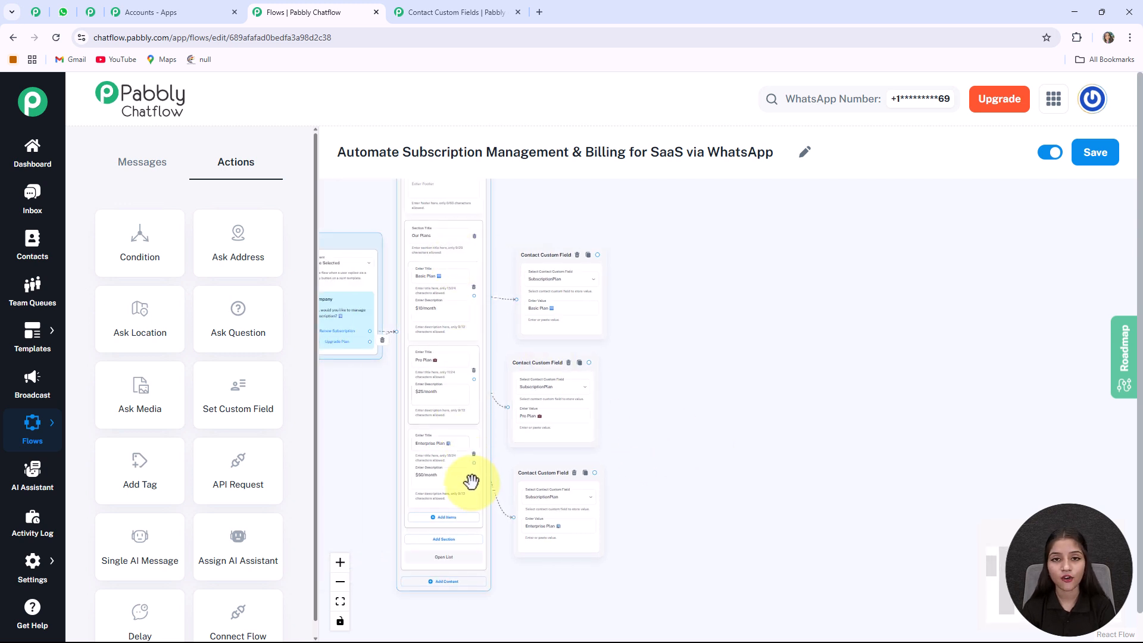
left_click_drag(732, 441, 662, 426)
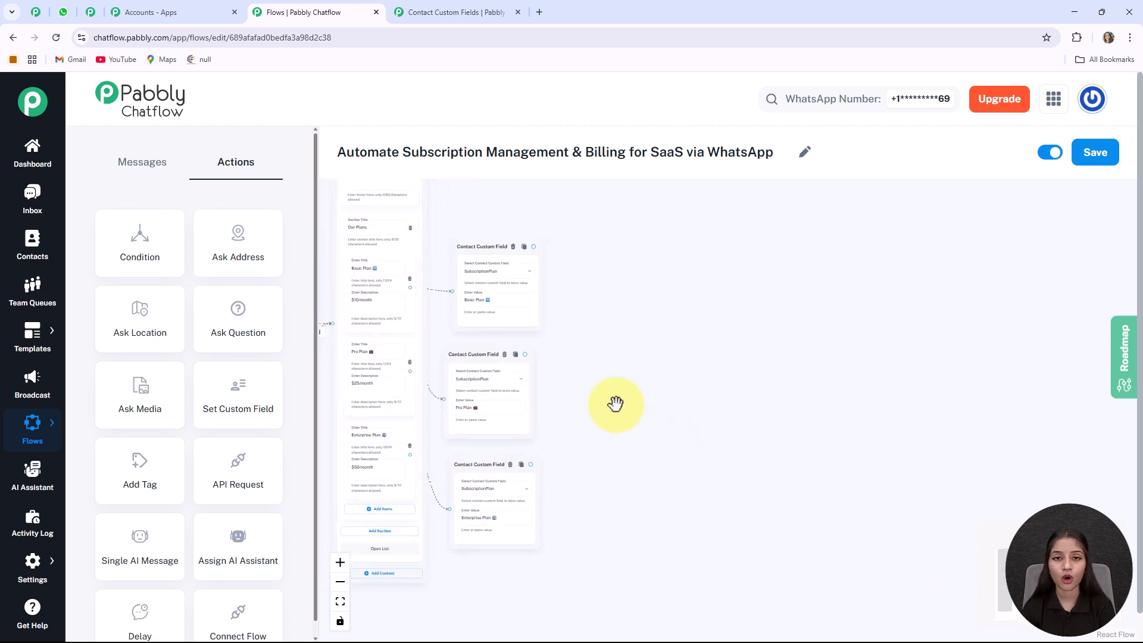
scroll(615, 404, "up", 3)
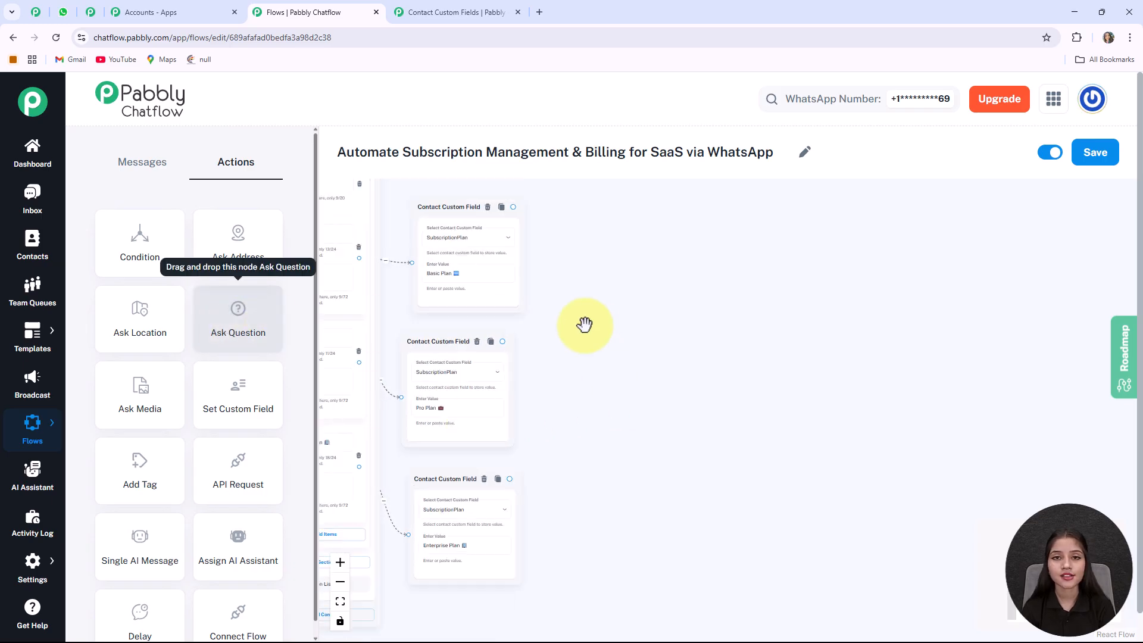
scroll(589, 325, "down", 5)
left_click_drag(405, 241, 558, 288)
scroll(605, 316, "up", 5)
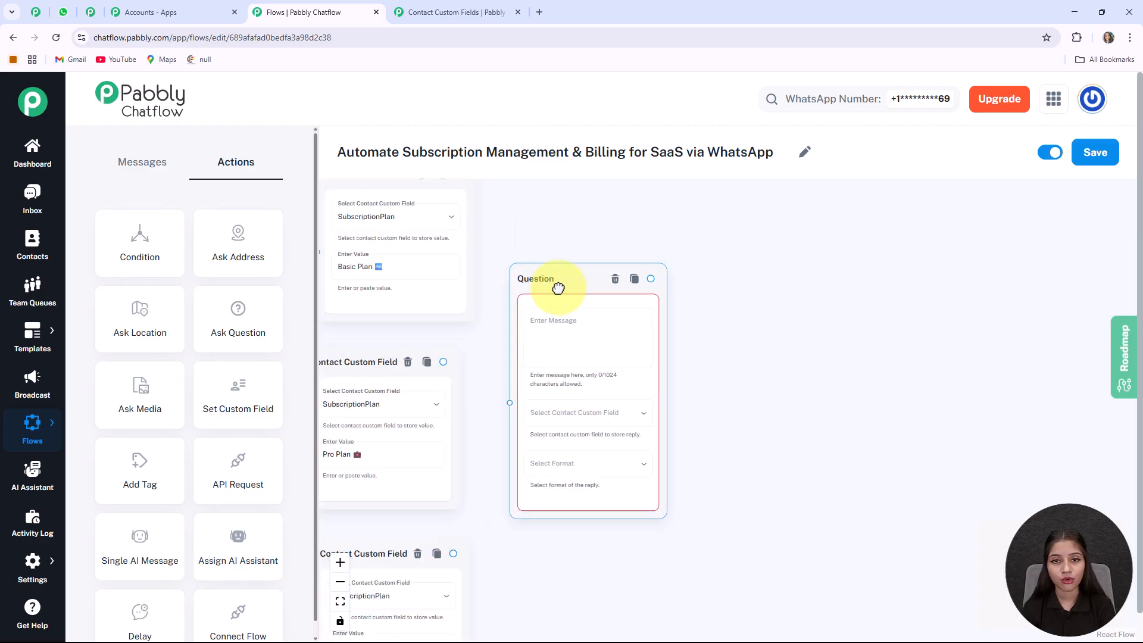
scroll(600, 339, "up", 2)
left_click(550, 327)
key("ctrl+v")
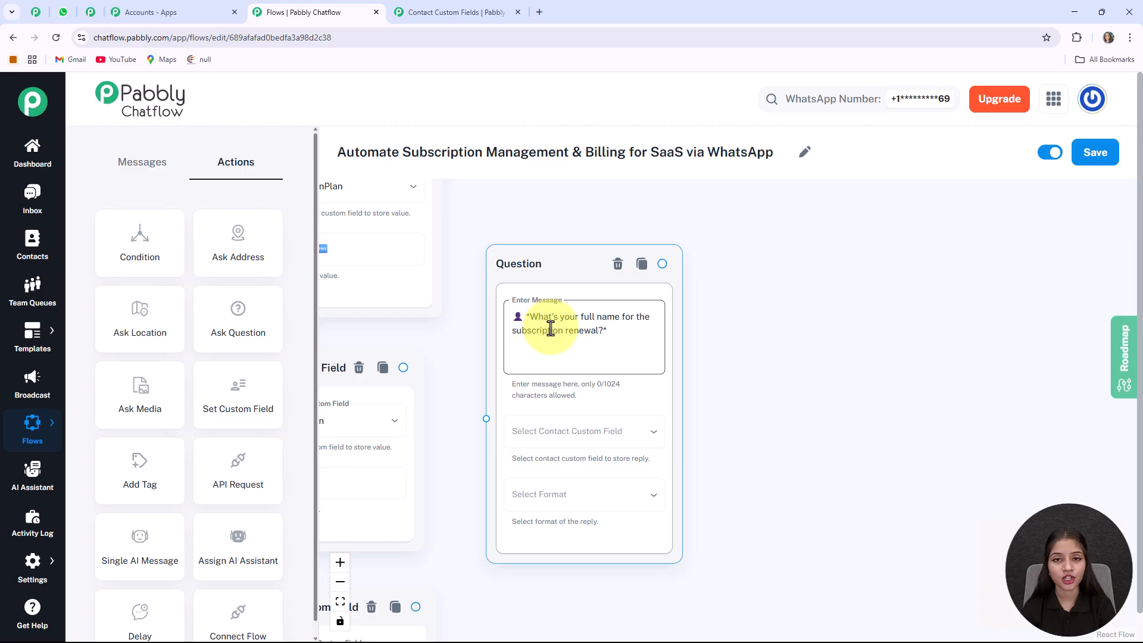
Store the full-name question's reply in the FullName custom field and set its reply format to Text.
left_click(618, 441)
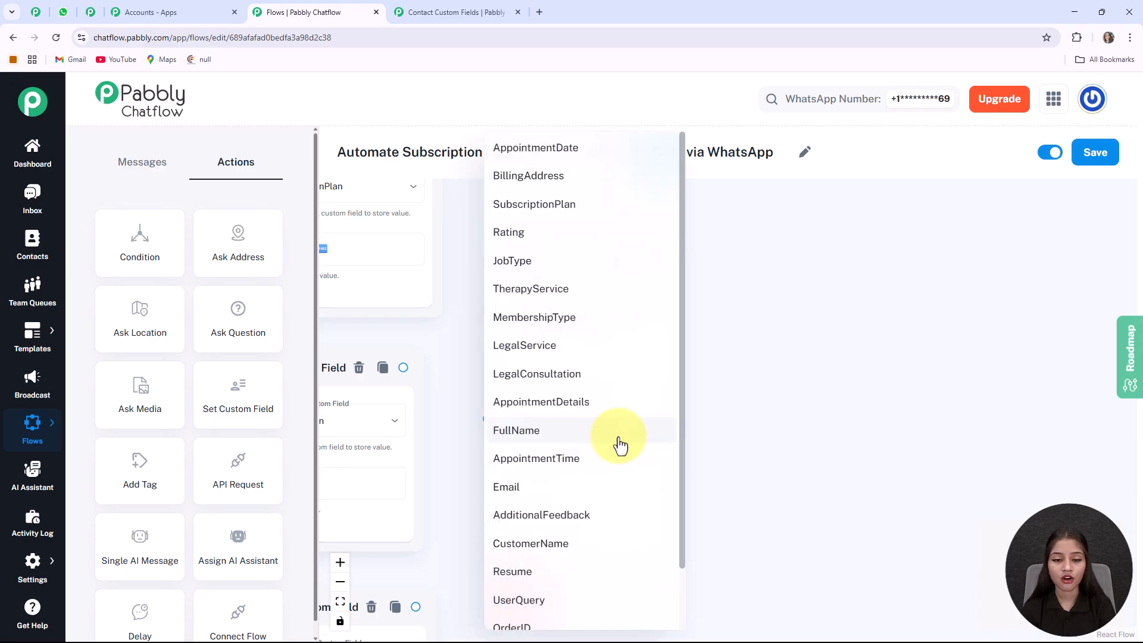
left_click(529, 437)
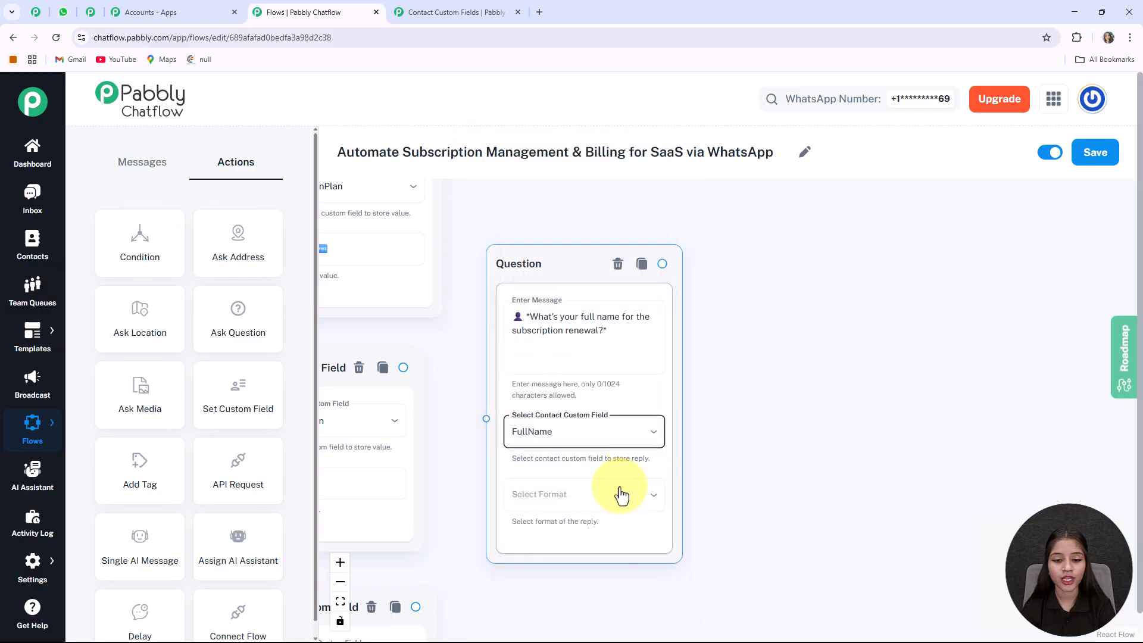
left_click(592, 496)
left_click(532, 477)
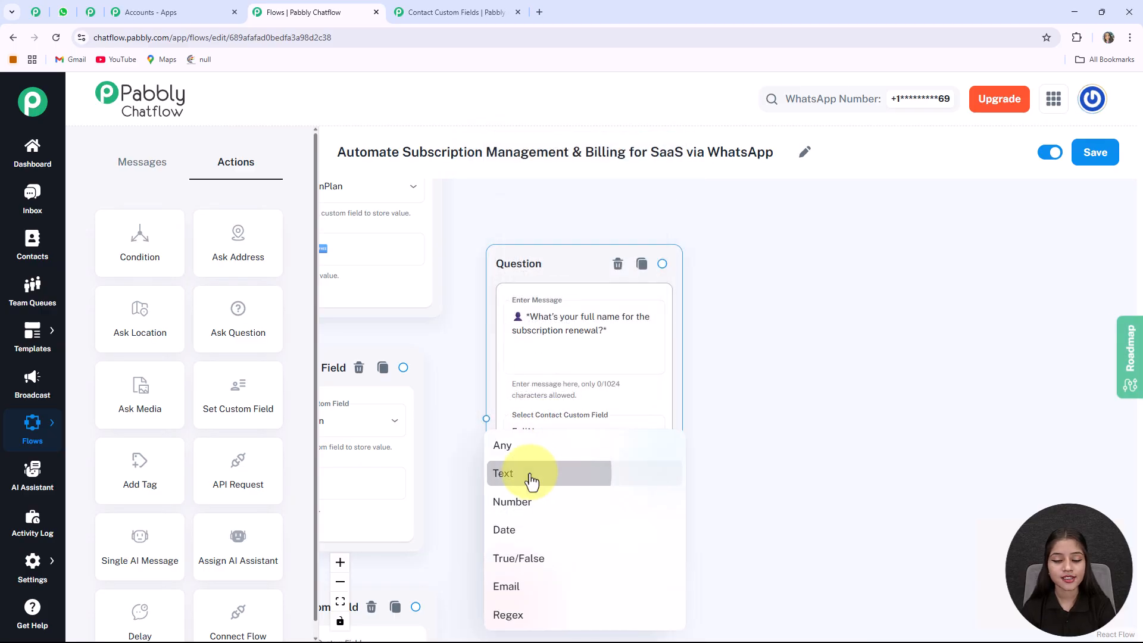
scroll(655, 512, "down", 2)
left_click(524, 489)
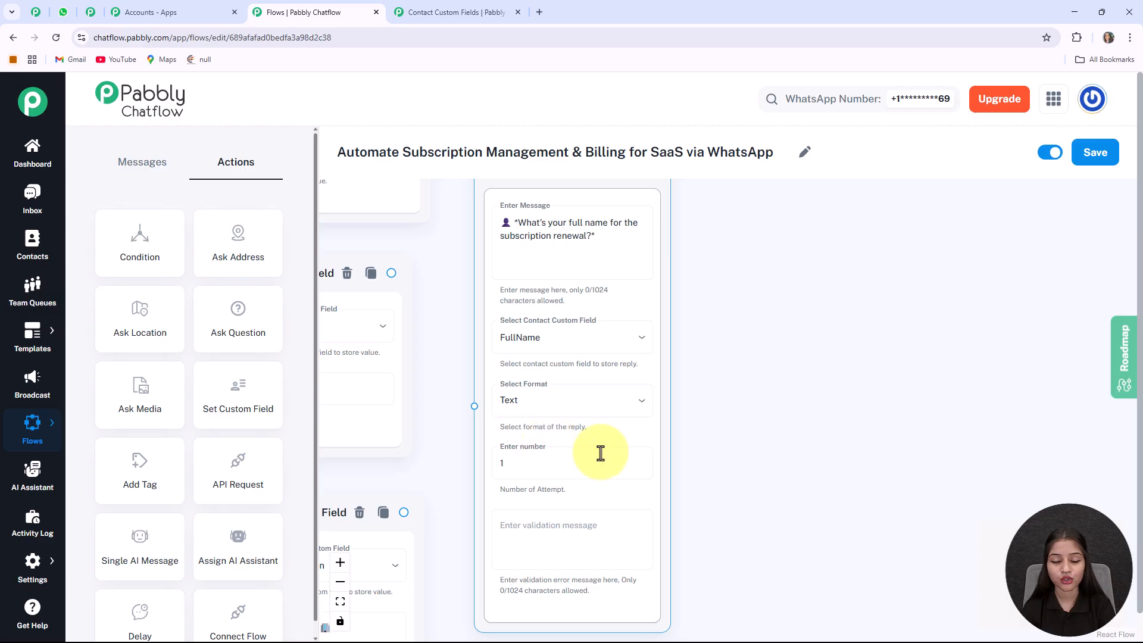
Link the Basic, Pro and Enterprise Plan custom field nodes to the full-name question node.
scroll(655, 566, "down", 1)
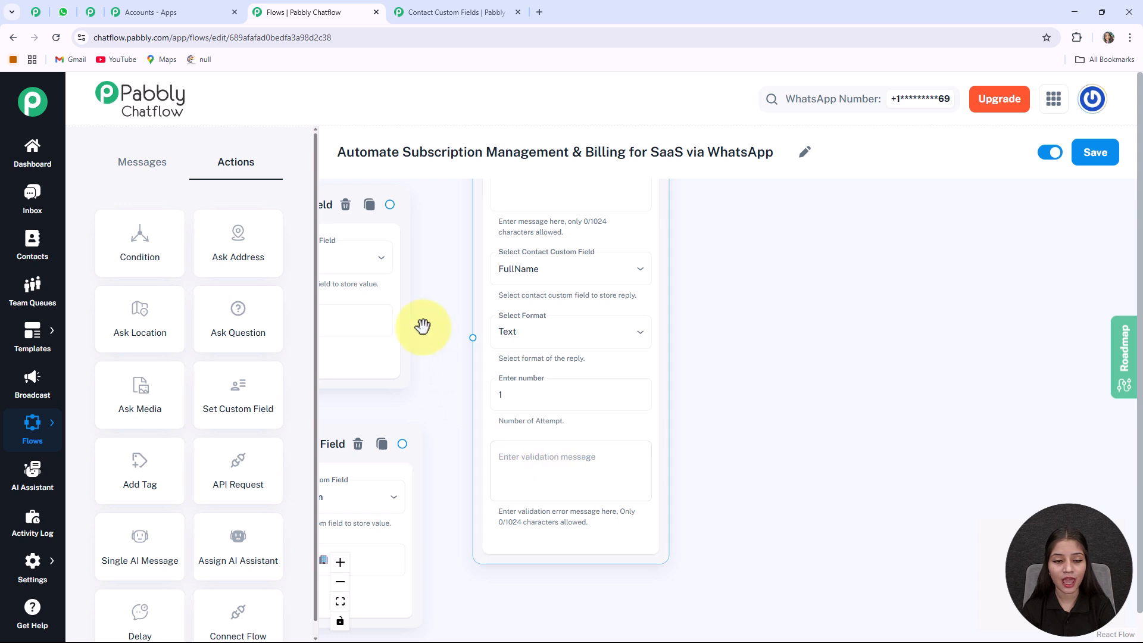
scroll(424, 339, "down", 3)
left_click_drag(441, 308, 476, 380)
scroll(472, 254, "up", 1)
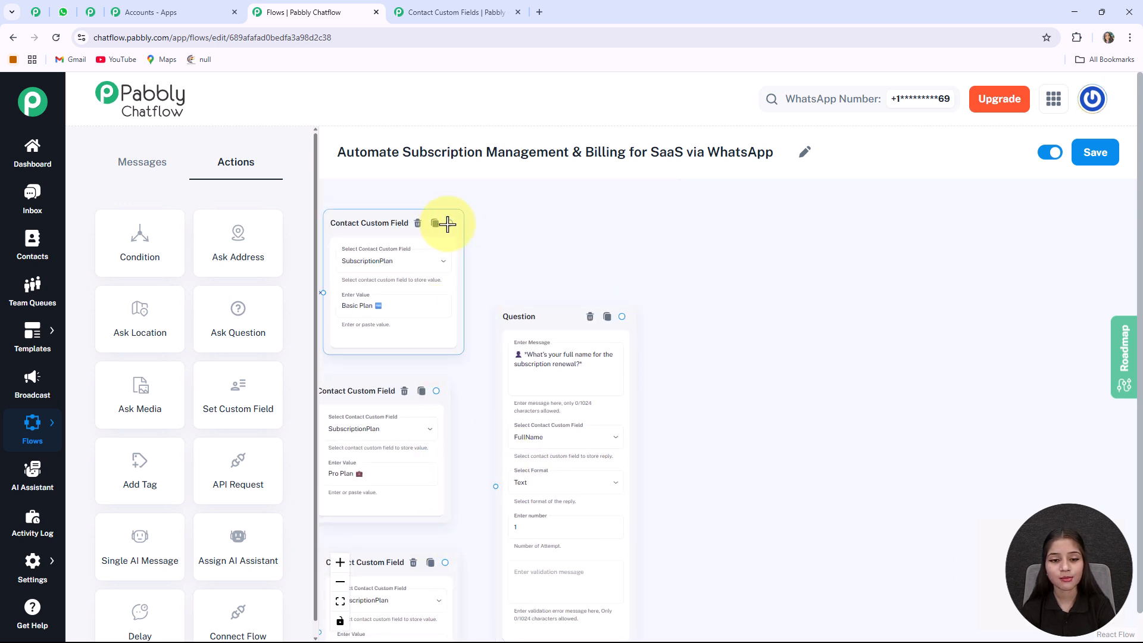
left_click_drag(487, 481, 495, 486)
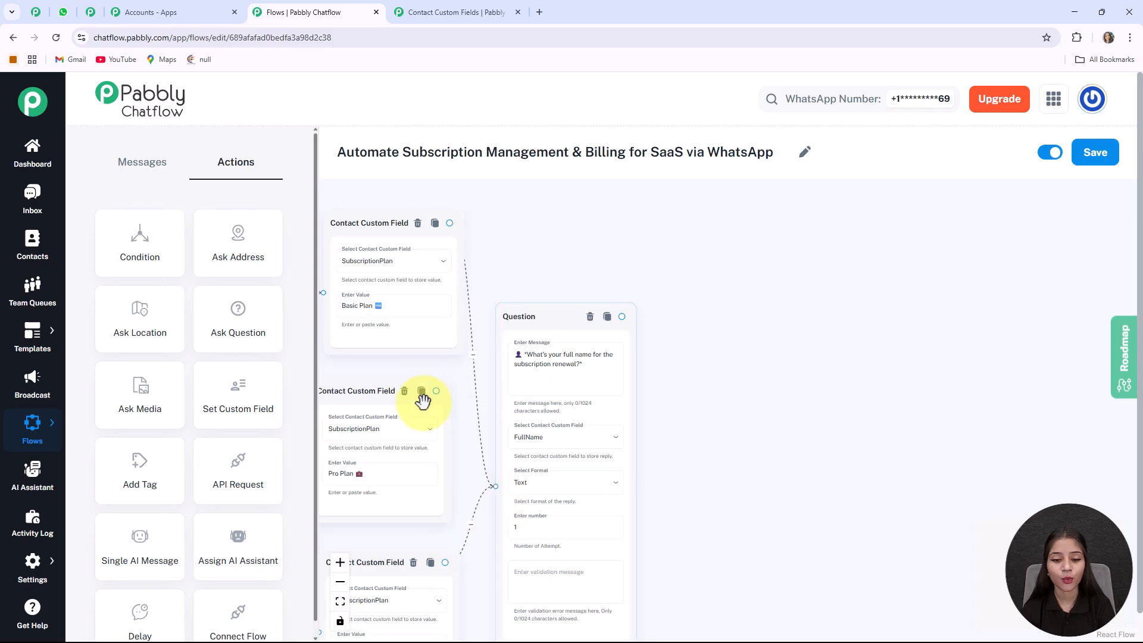
left_click_drag(437, 391, 495, 486)
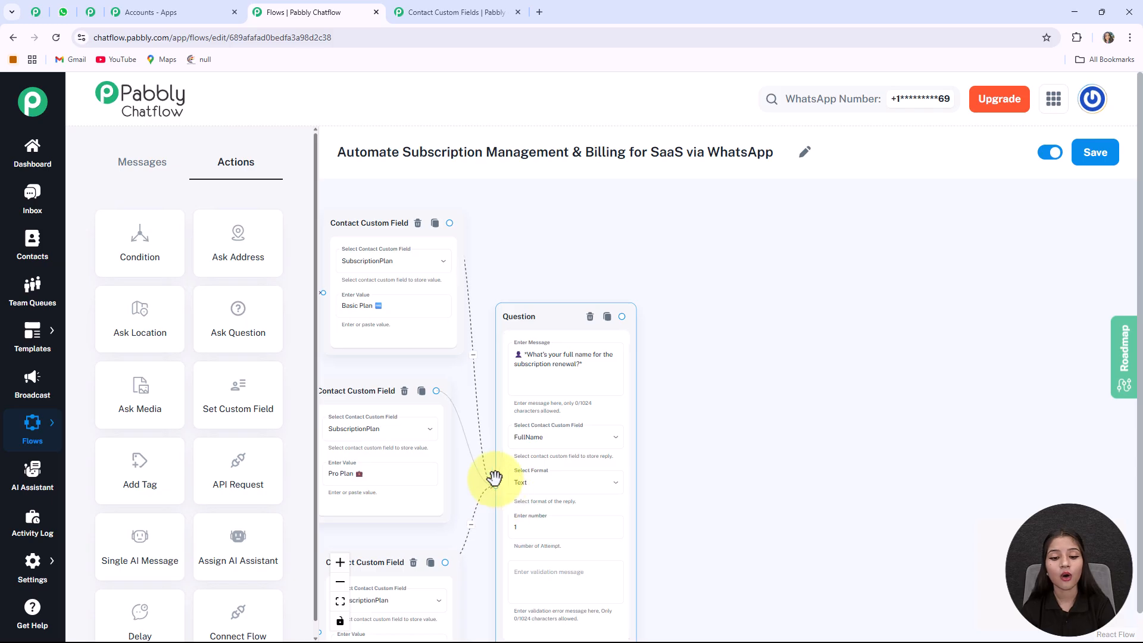
Add a second Ask Question node beside the full-name question with the message "🏠 *Please provide your billing address.*".
left_click_drag(722, 476, 625, 401)
scroll(627, 392, "down", 3)
scroll(627, 393, "up", 1)
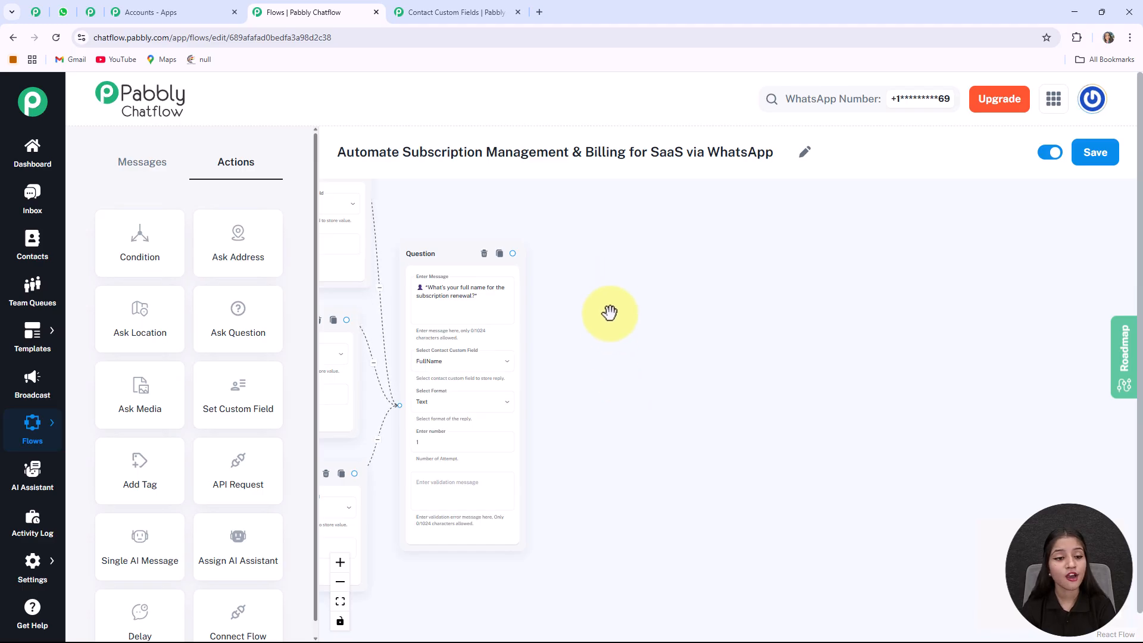
left_click(254, 331)
scroll(603, 303, "down", 4)
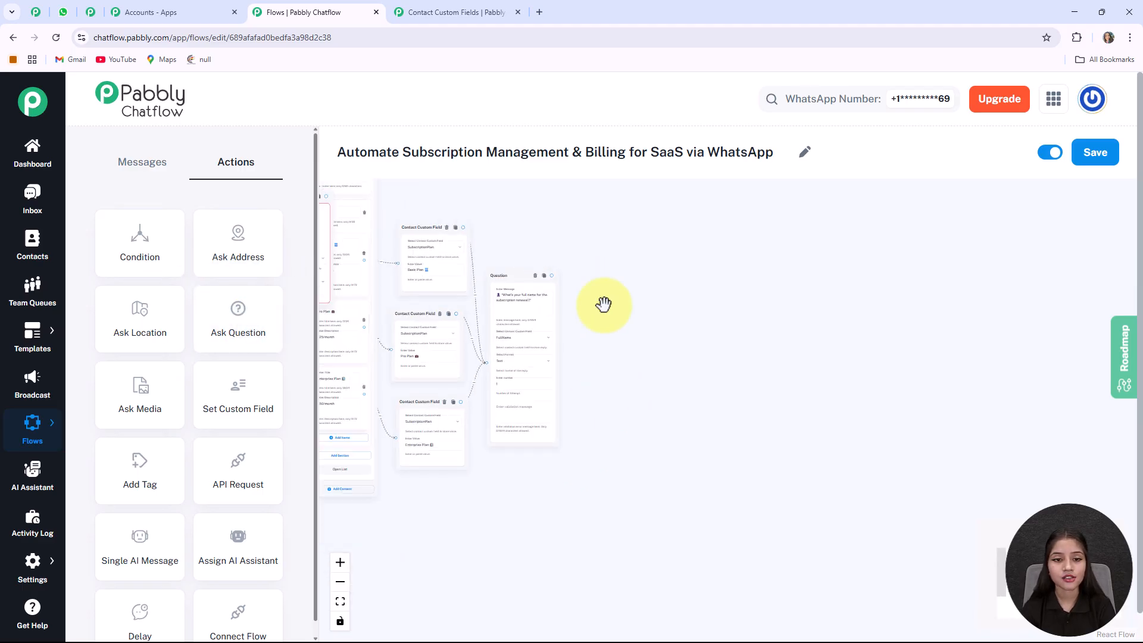
left_click_drag(320, 300, 683, 416)
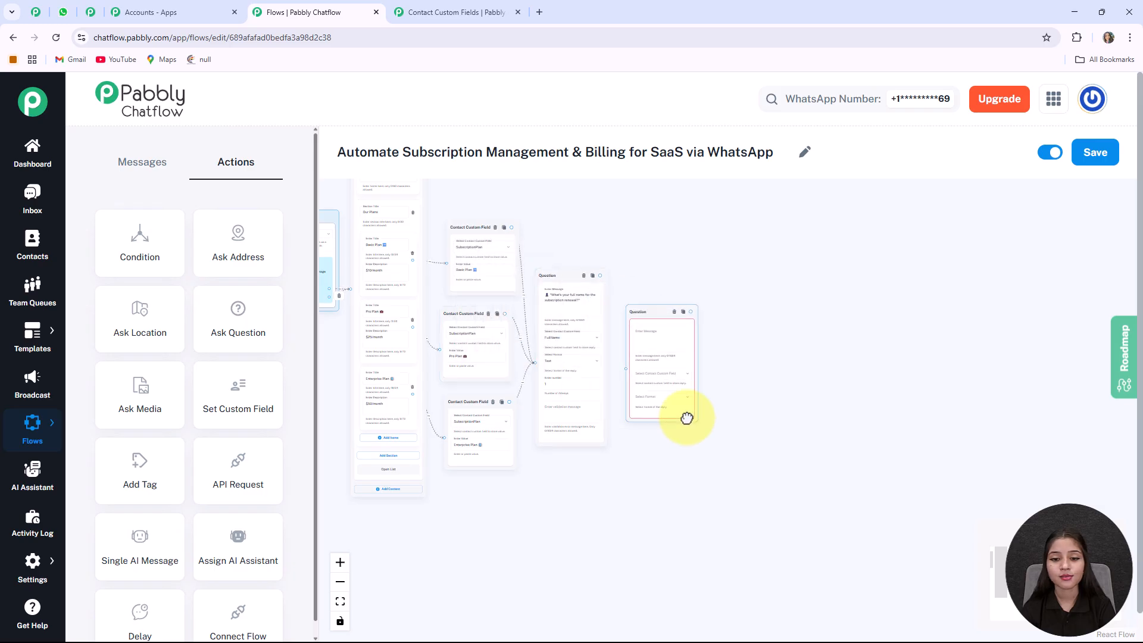
scroll(684, 414, "up", 5)
left_click_drag(723, 351, 573, 447)
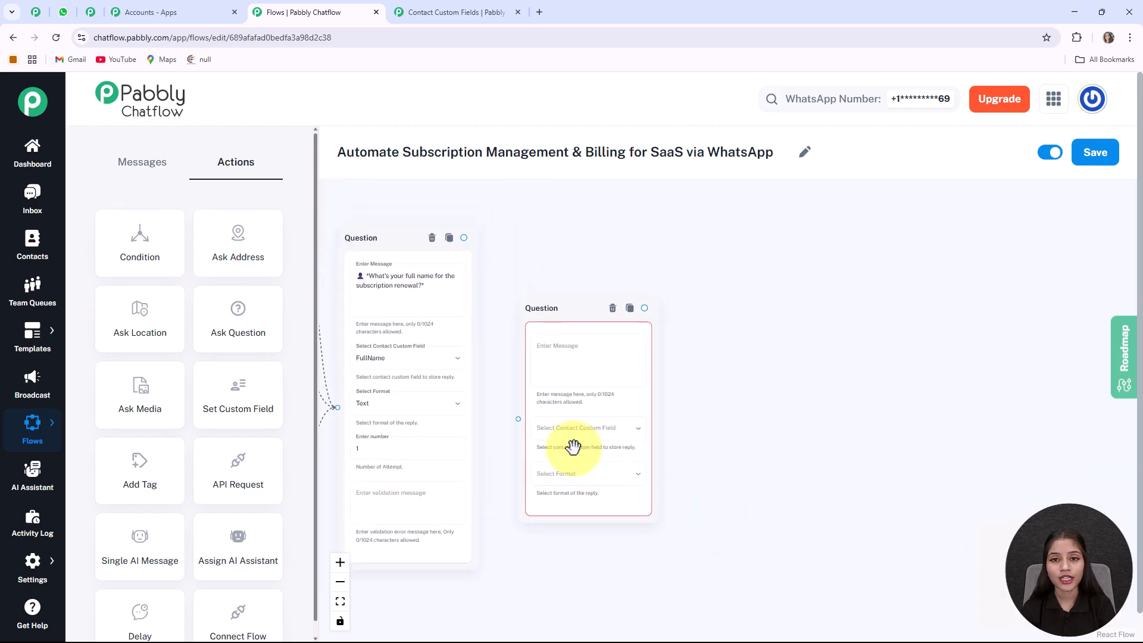
left_click(575, 383)
type("🏠 *Please provide your billing address.*")
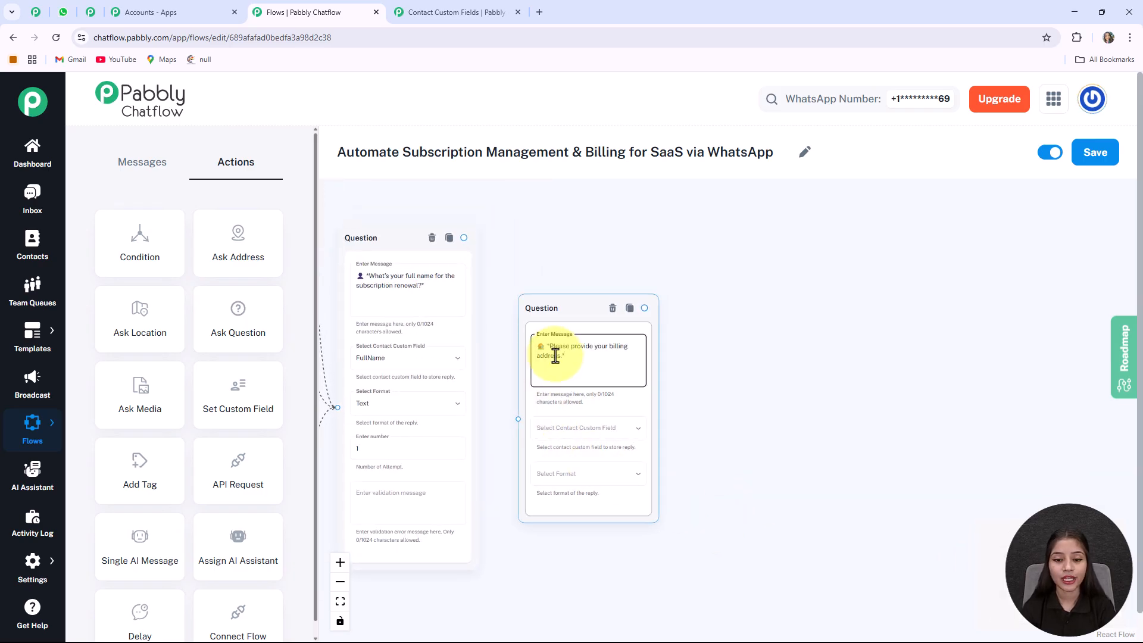
Store the second question's reply in BillingAddress with format Any, and link the full-name question to this node.
left_click(624, 439)
left_click(584, 186)
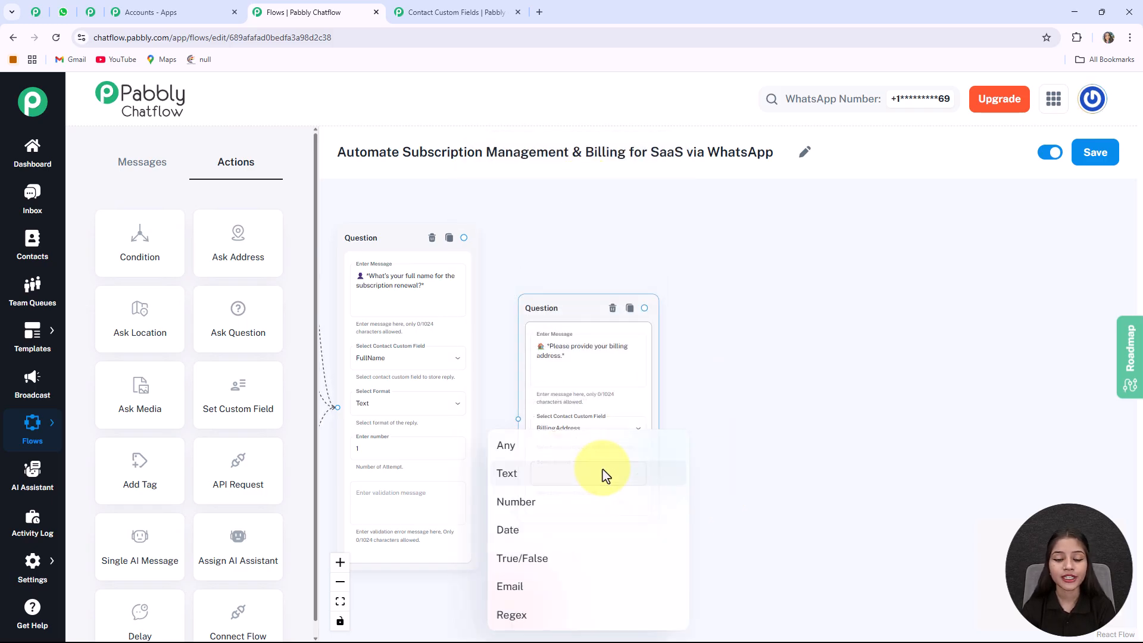
left_click(523, 451)
left_click_drag(461, 239, 517, 419)
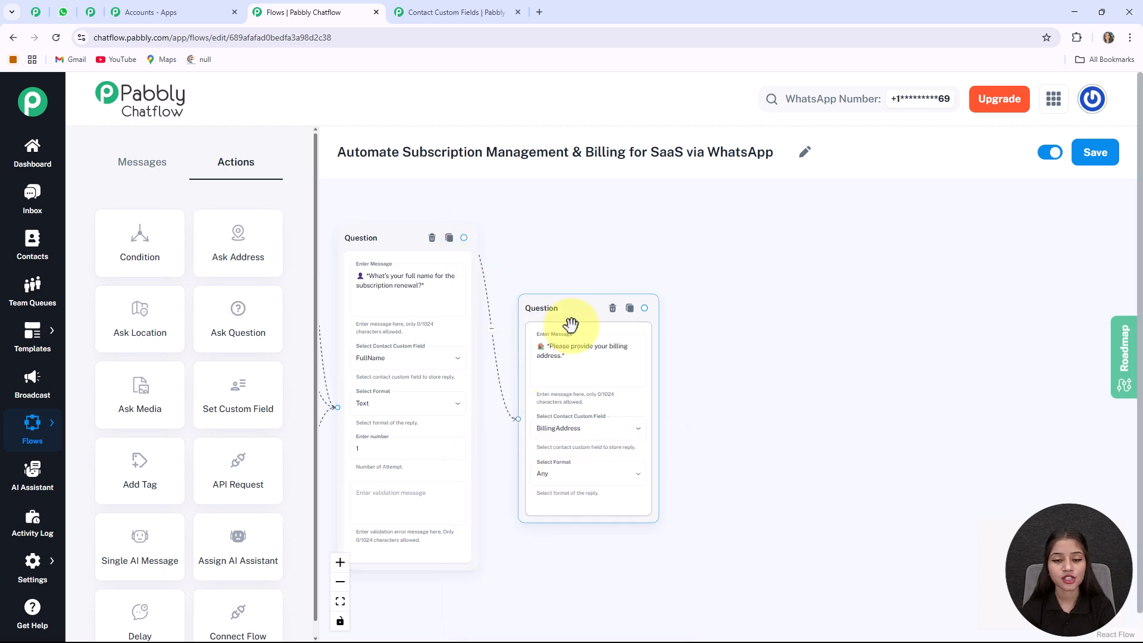
Place an Add Tag node beside the billing address question and set its tag to SubscriptionRenewal.
scroll(556, 415, "down", 3)
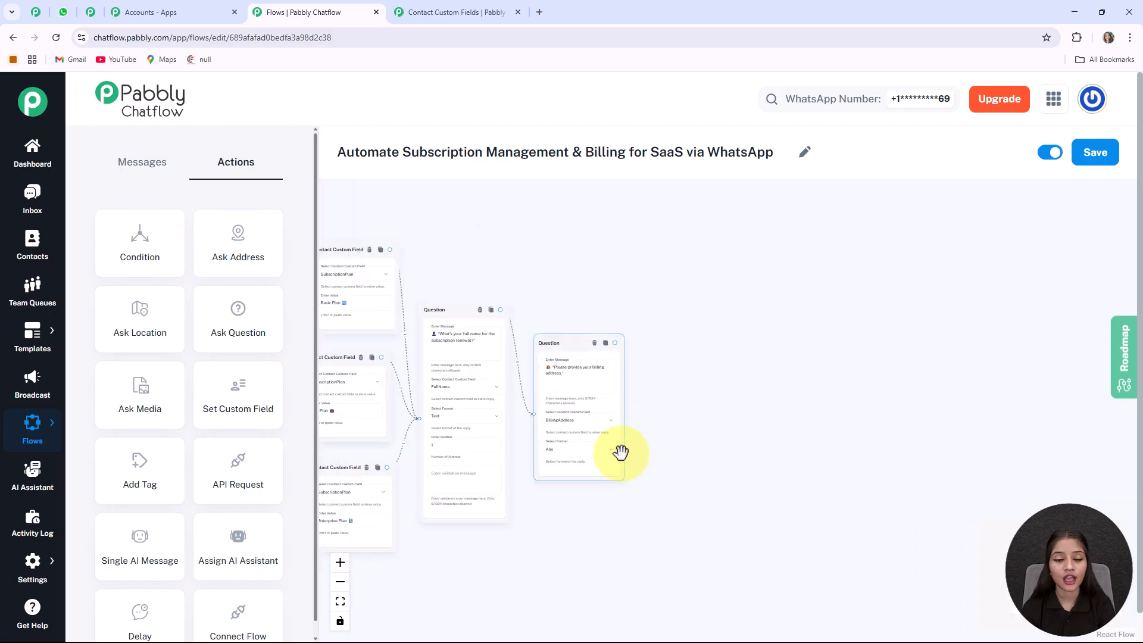
scroll(675, 429, "up", 3)
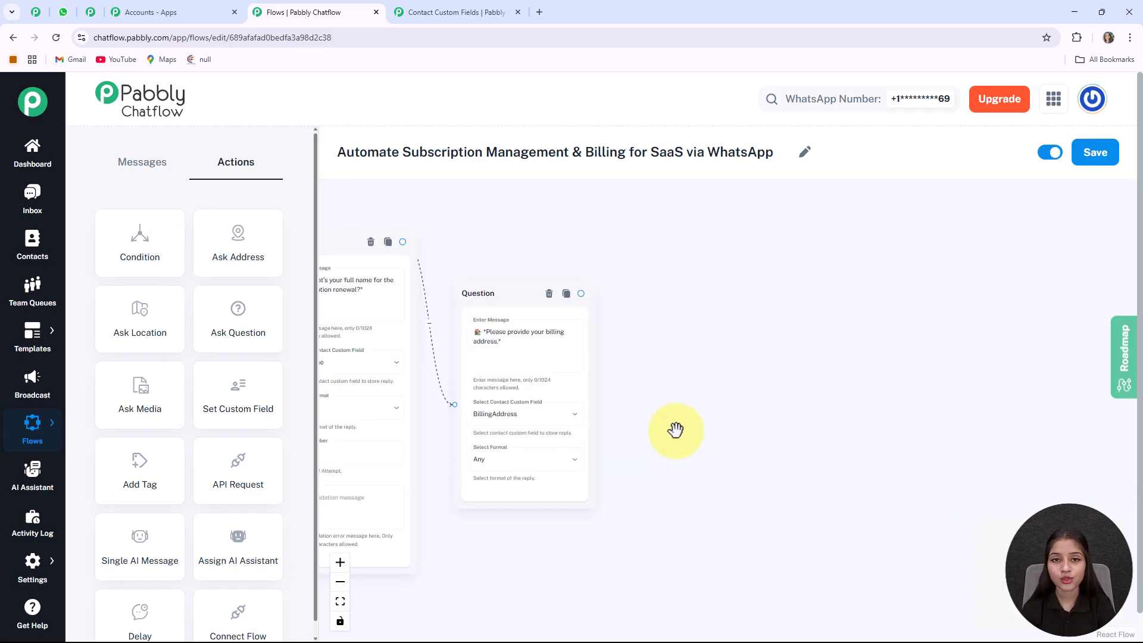
scroll(676, 429, "up", 1)
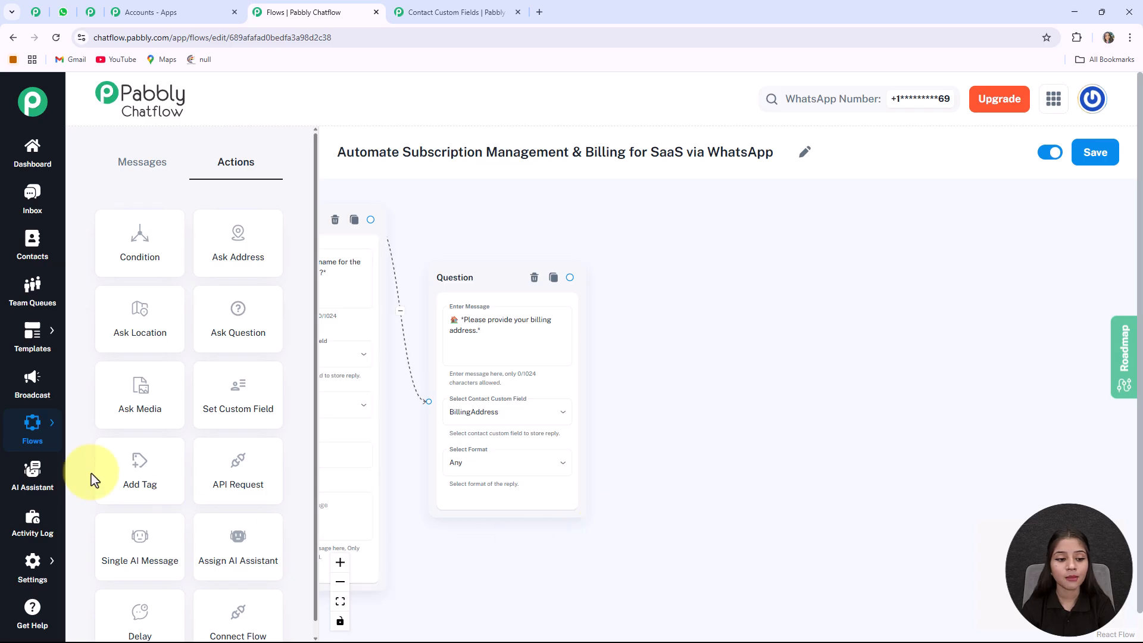
left_click_drag(419, 526, 761, 546)
left_click_drag(375, 283, 538, 288)
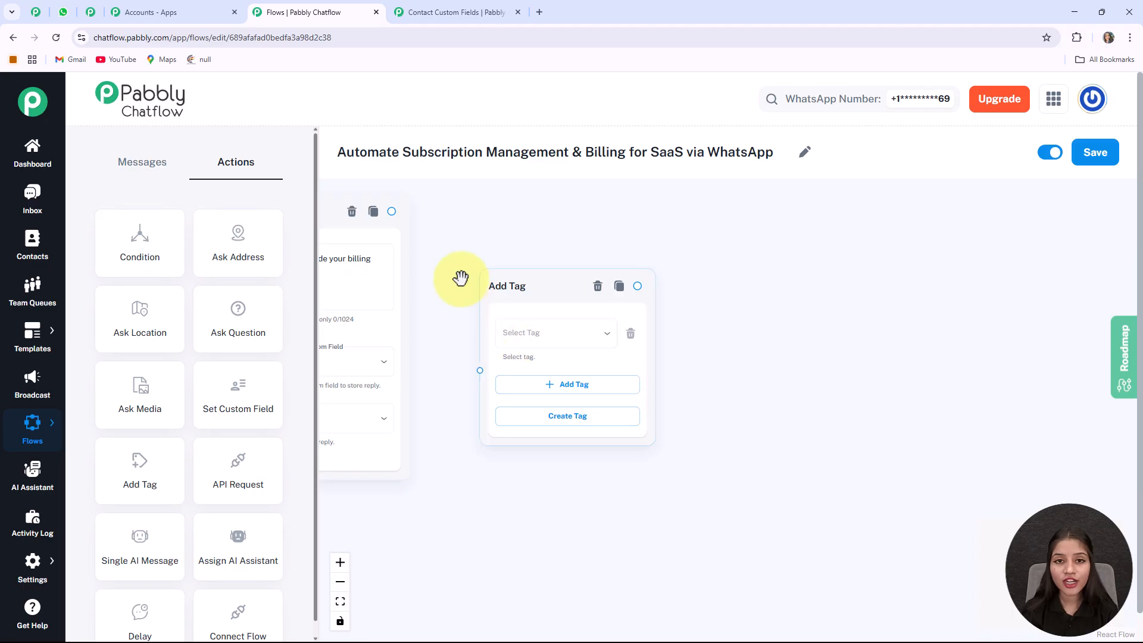
left_click(576, 345)
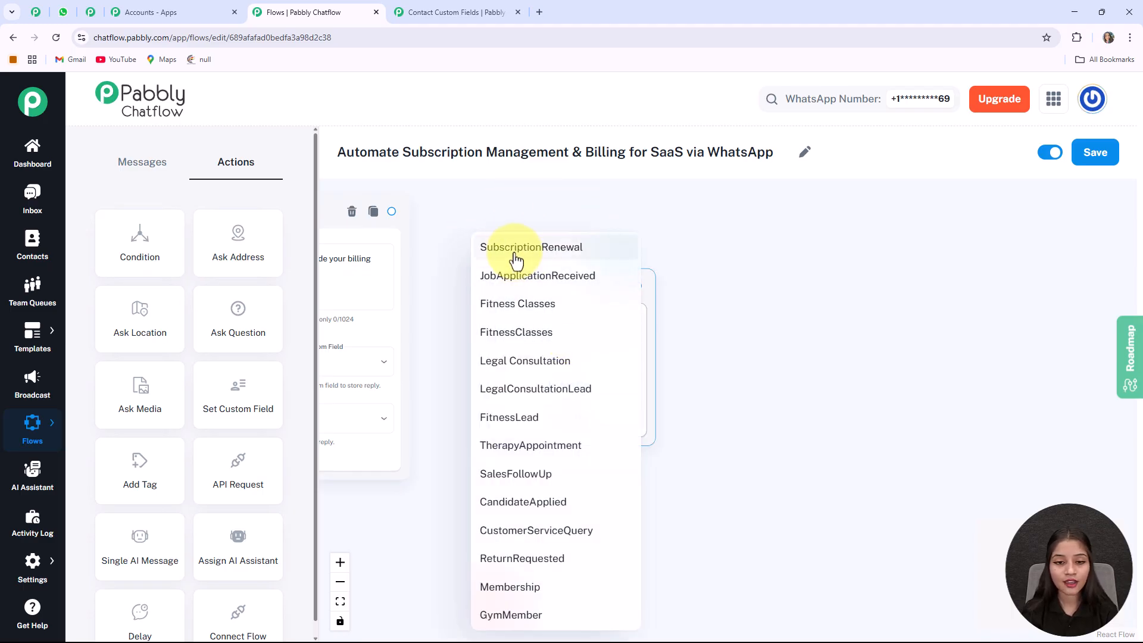
left_click(555, 249)
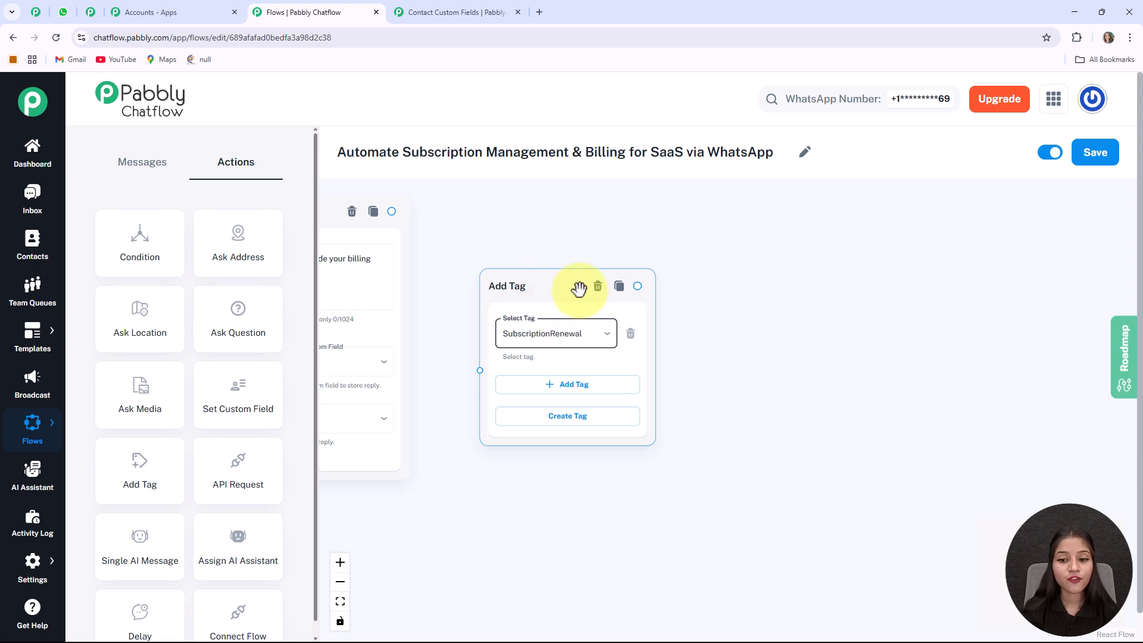
Look at the form for creating a new contact tag and close it without adding one.
left_click(568, 416)
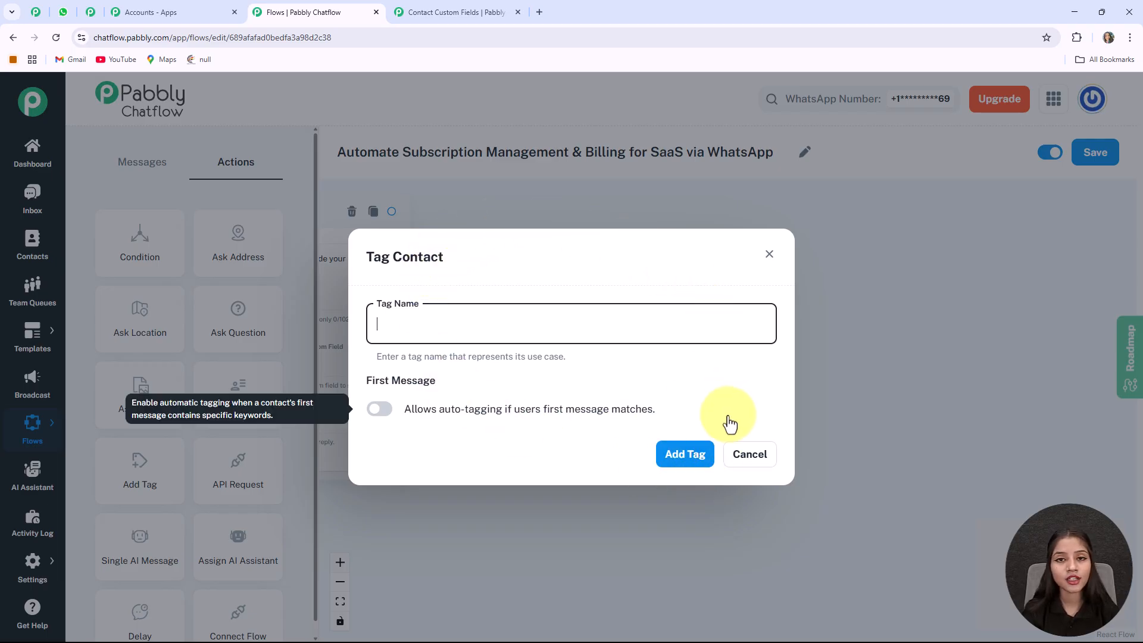
left_click(769, 255)
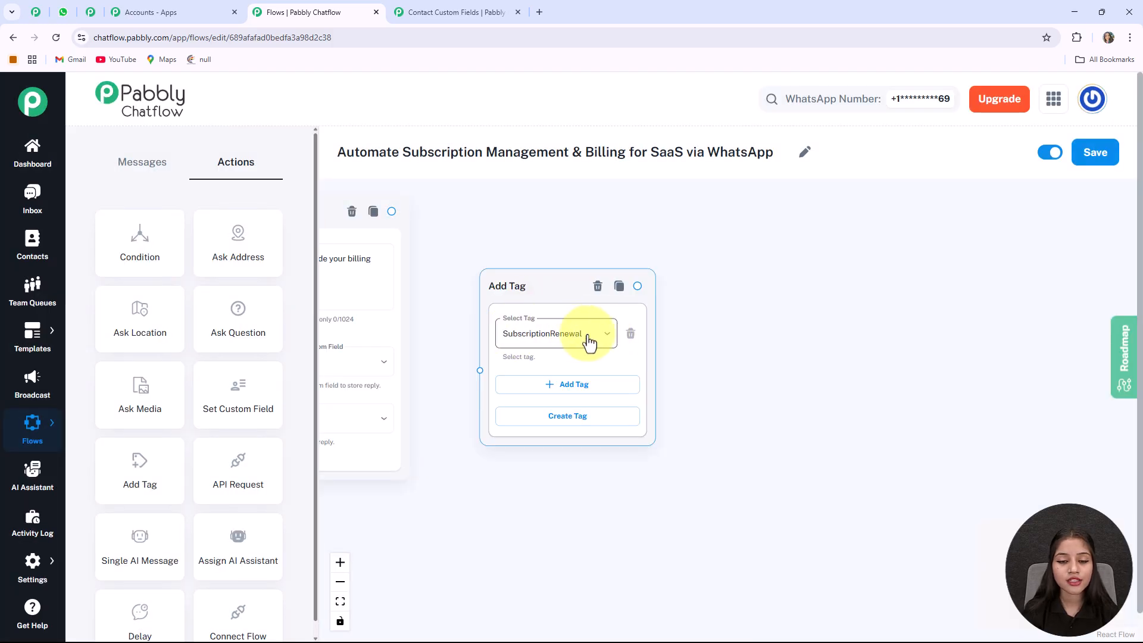
Link the billing address question to the Add Tag node and adjust the tag node's position.
left_click(457, 309)
left_click_drag(396, 215, 523, 384)
left_click_drag(575, 304, 548, 299)
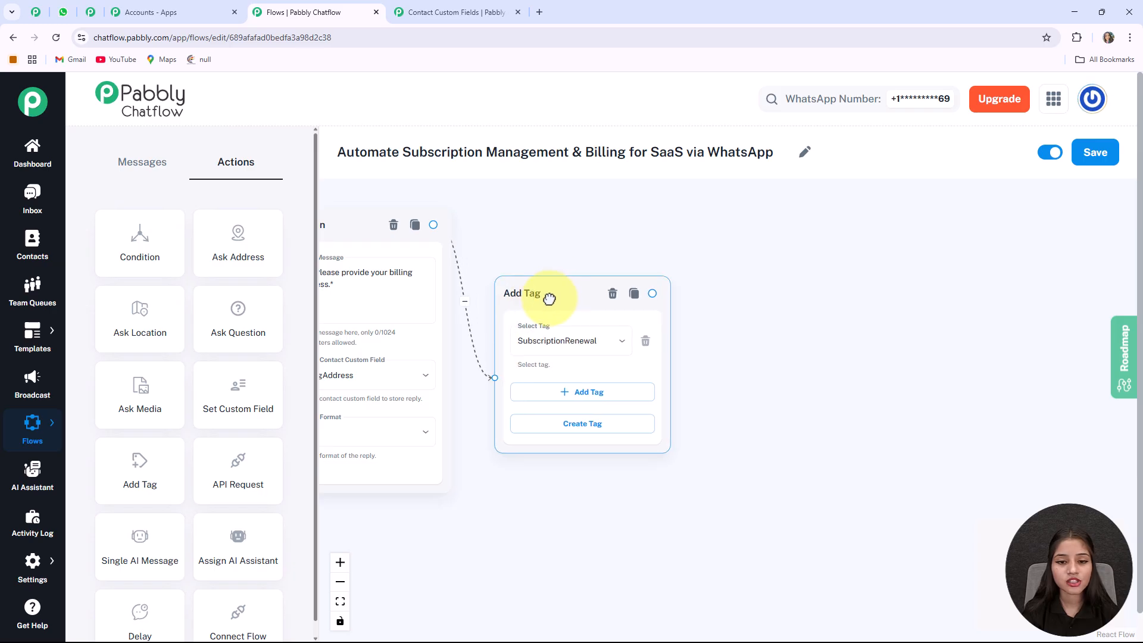
Add a Text Button node beside the Add Tag node, linked from the Add Tag node's output.
left_click_drag(607, 502, 536, 490)
scroll(487, 429, "down", 2)
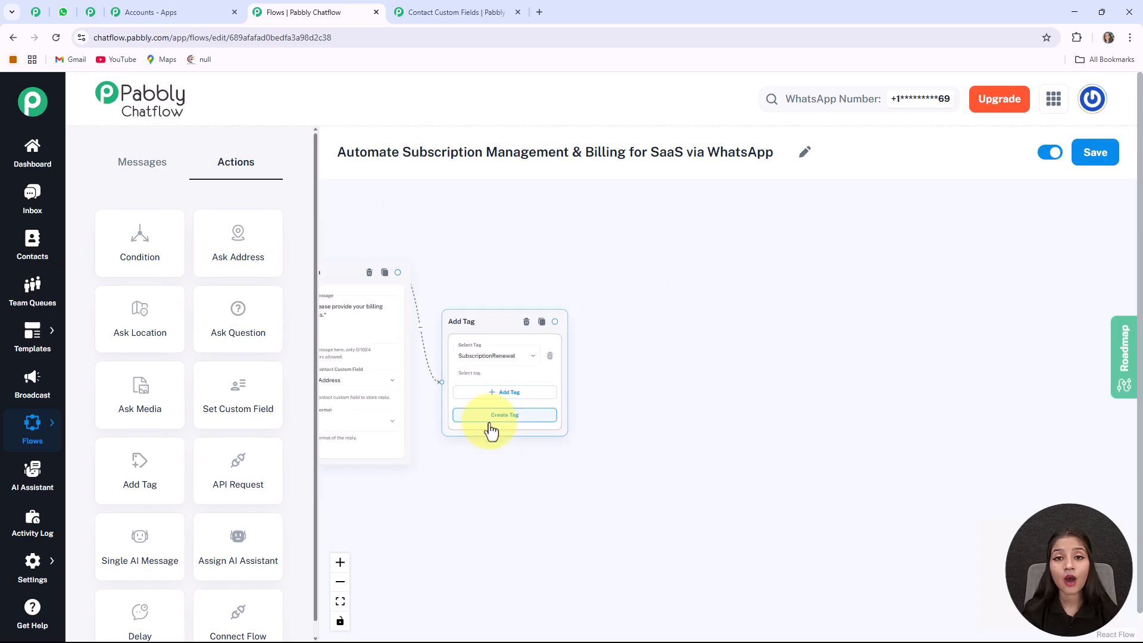
left_click_drag(438, 500, 628, 523)
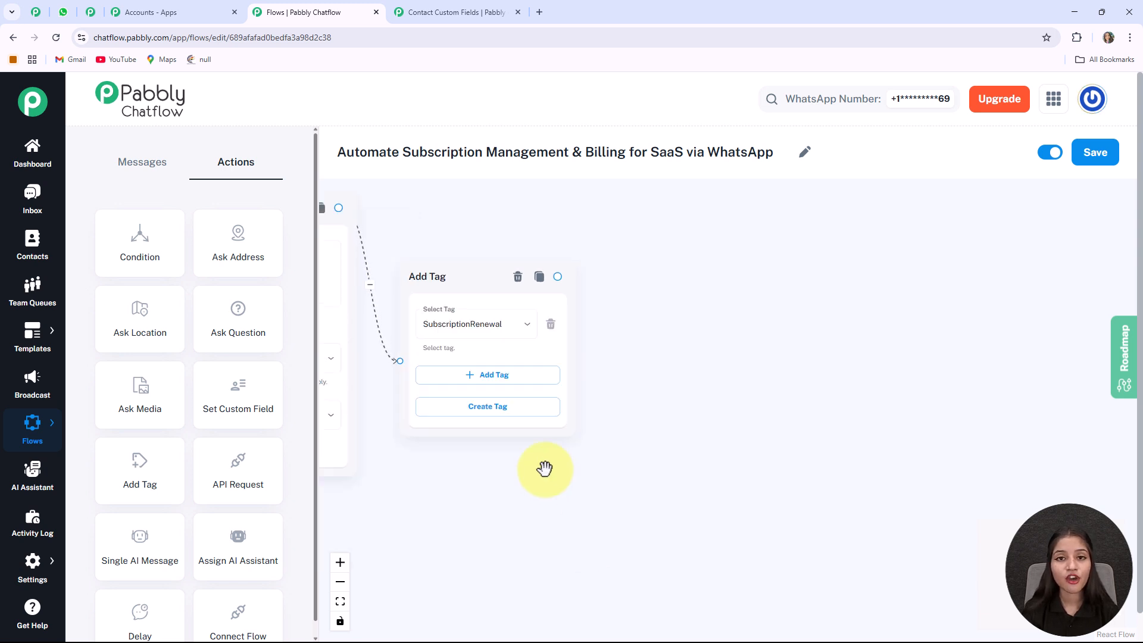
left_click_drag(557, 276, 667, 354)
left_click(650, 375)
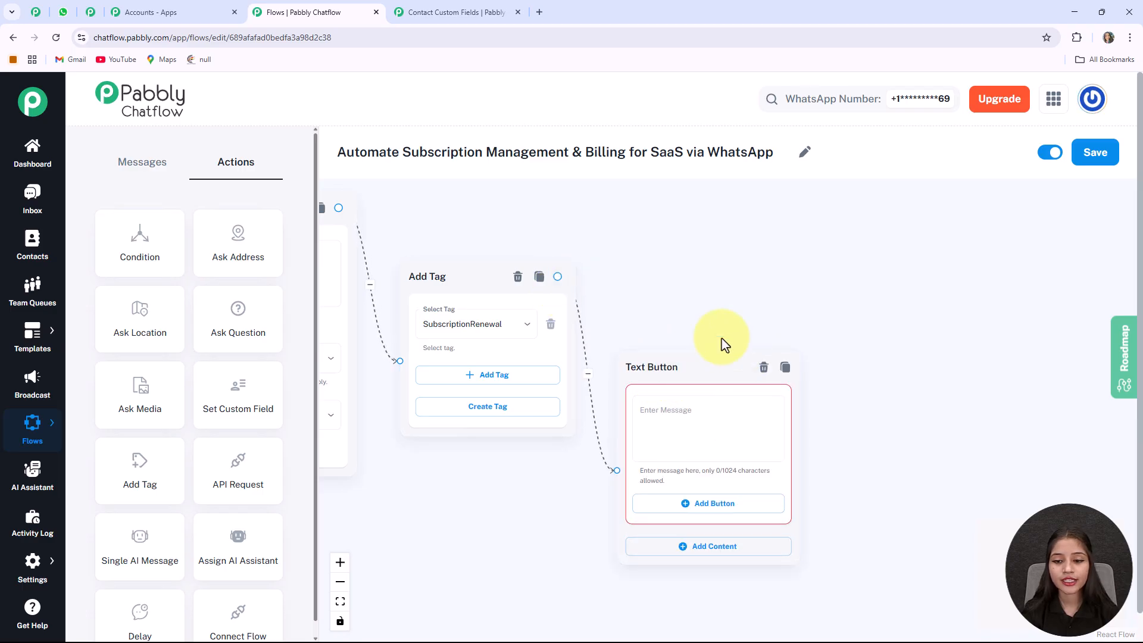
Adjust the Text Button node's position and set its message to "✅ *Your $SubscriptionPlan subscription is renewed.* Complete your payment here:".
left_click_drag(704, 357, 707, 333)
left_click_drag(860, 461, 741, 424)
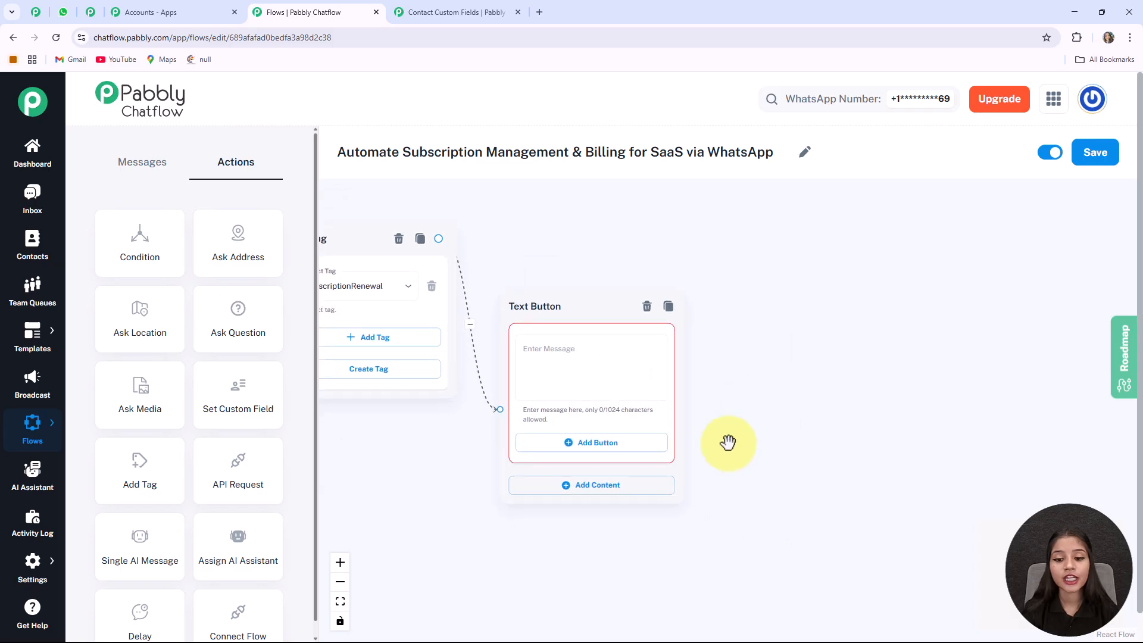
left_click(641, 402)
type("✅ *Your SSubscriptionPlan subscription is renewed.* Complete your payment here:")
Examine the $SubscriptionPlan variable in the message and the Contact Custom Field nodes that store the Basic, Pro and Enterprise plans.
scroll(560, 360, "up", 2)
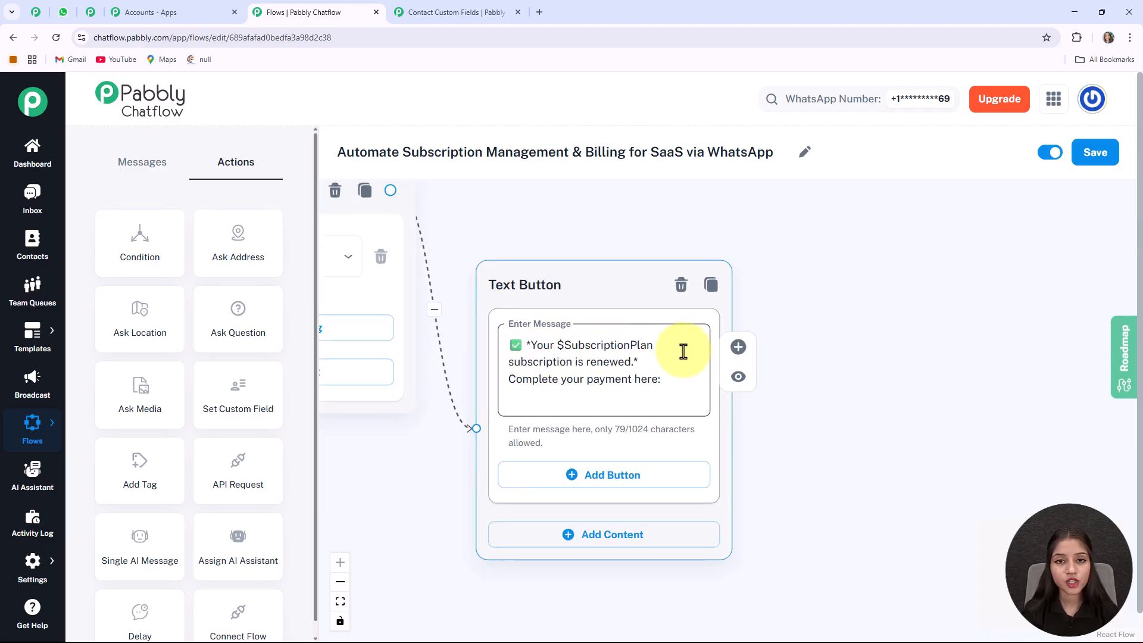
scroll(684, 351, "down", 2)
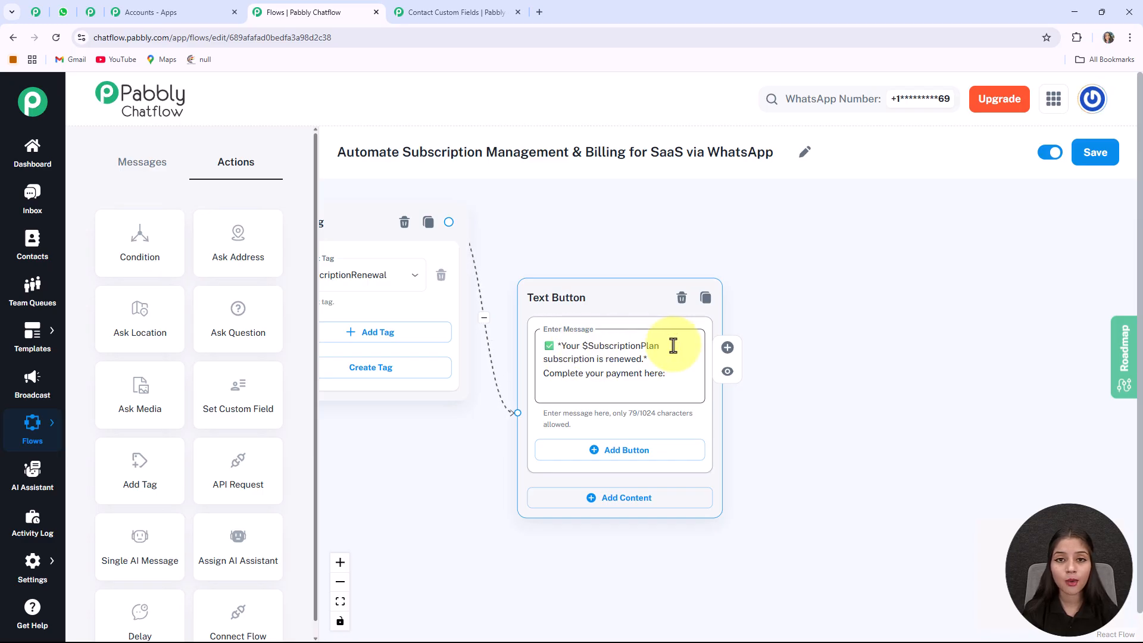
scroll(673, 345, "down", 2)
scroll(666, 350, "down", 2)
left_click_drag(760, 405, 1081, 407)
scroll(1080, 407, "down", 1)
left_click_drag(414, 262, 415, 272)
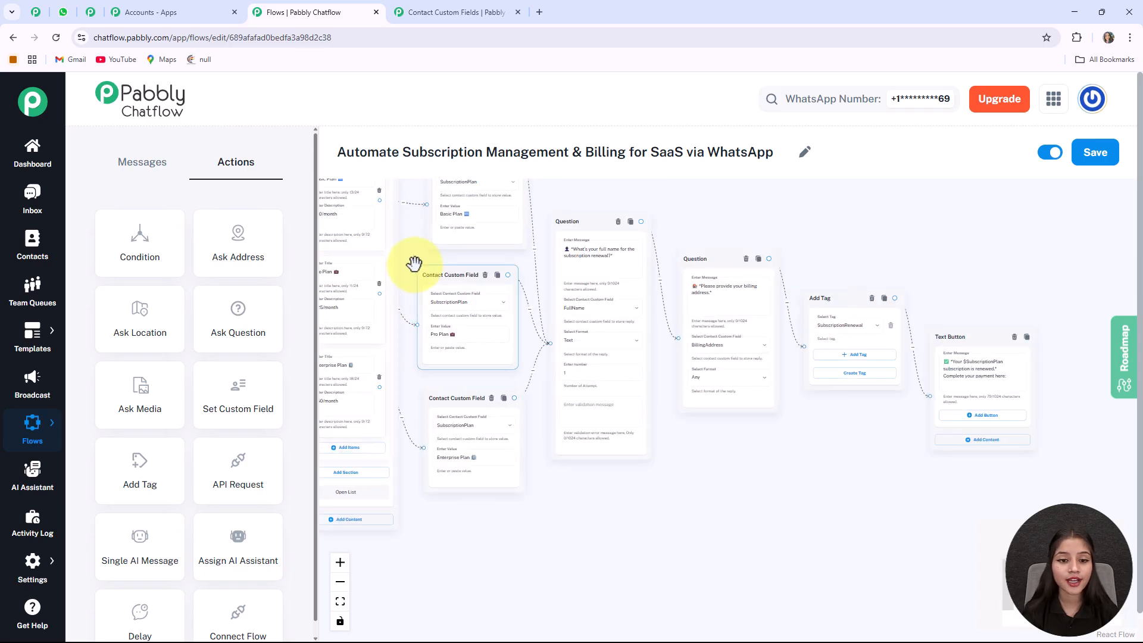
scroll(415, 271, "down", 2)
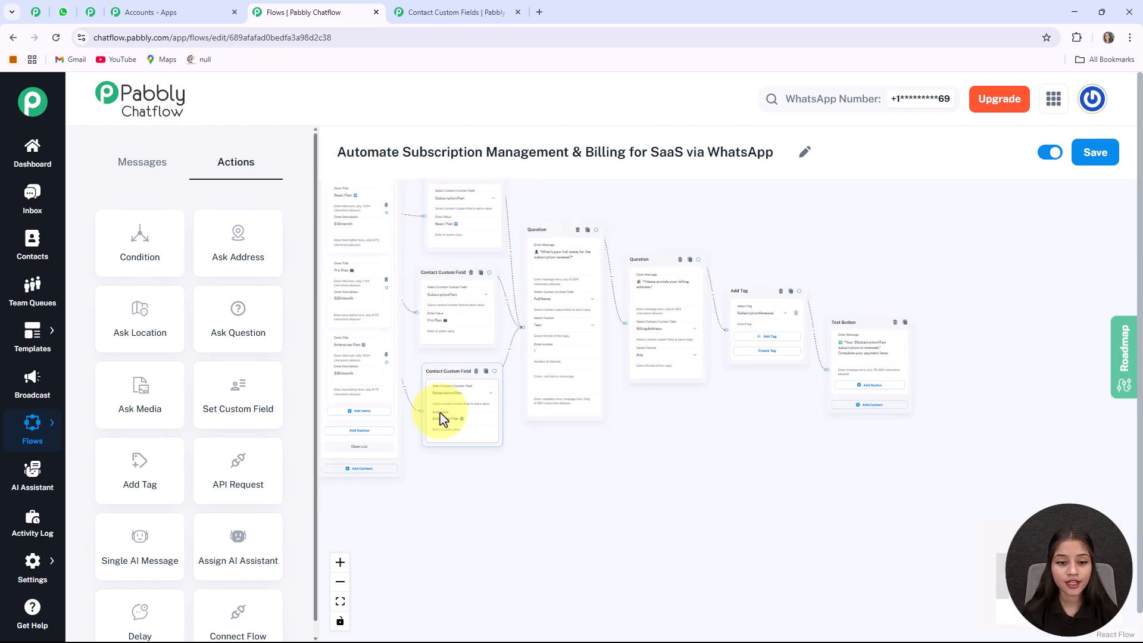
scroll(457, 285, "up", 3)
left_click_drag(391, 262, 394, 375)
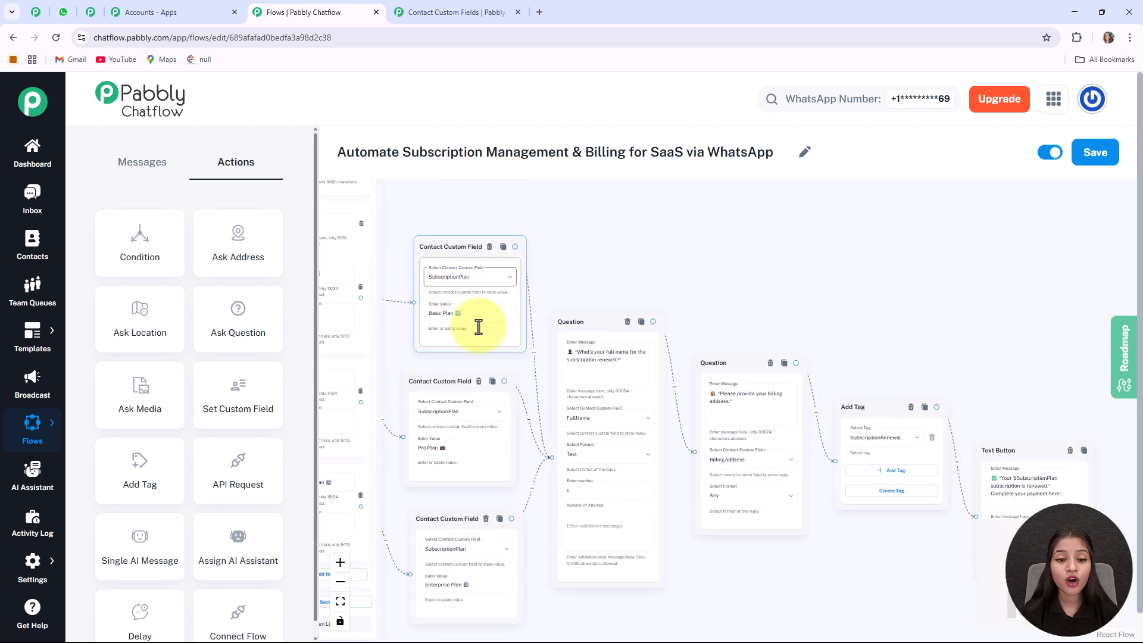
left_click_drag(983, 378, 770, 295)
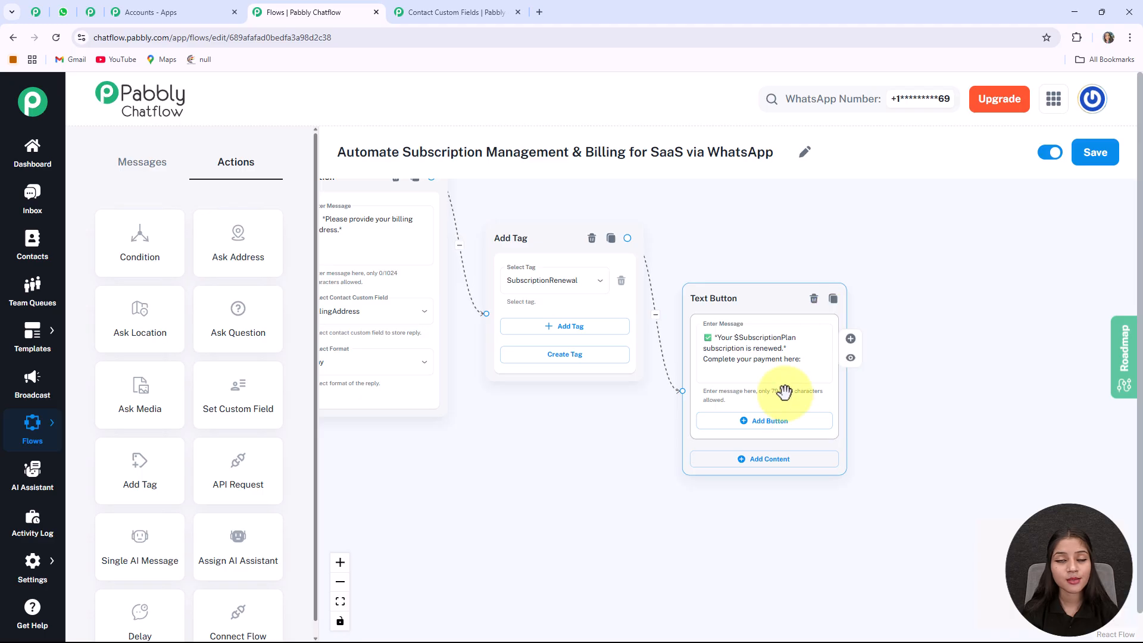
Add a button with the text "Pay Now 💳" to the renewal message's Text Button node.
scroll(775, 374, "up", 3)
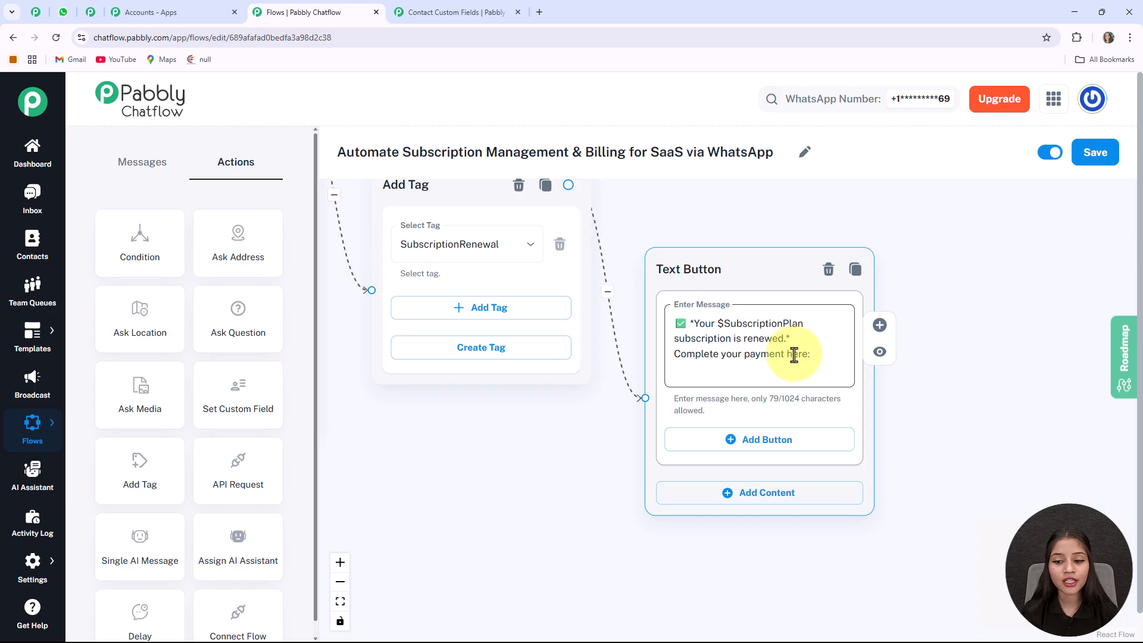
left_click(760, 443)
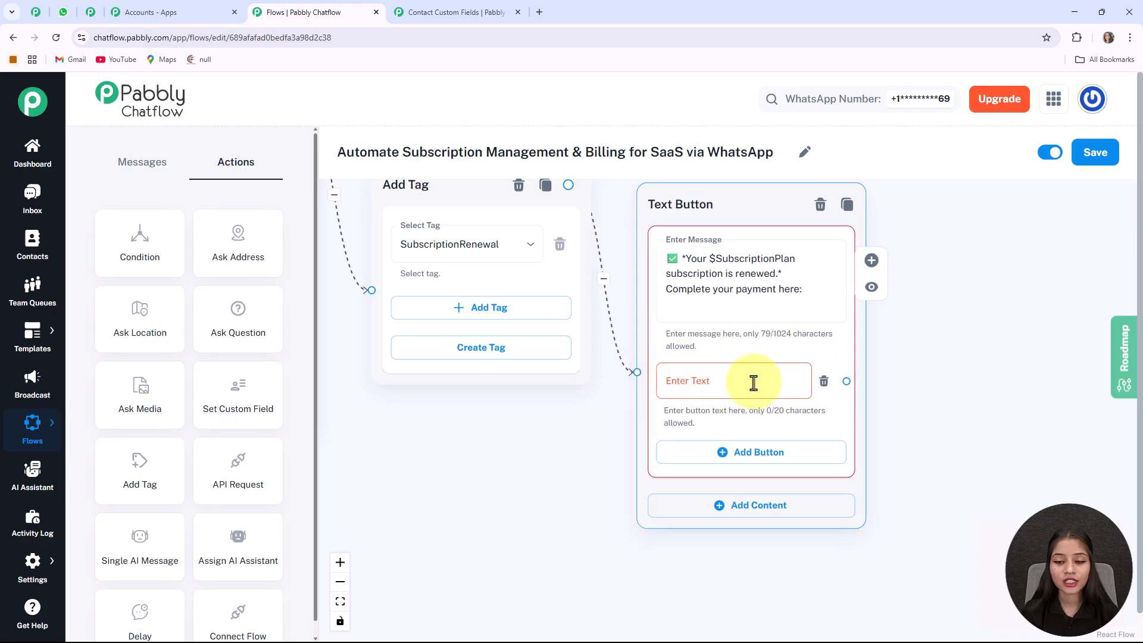
left_click(690, 379)
type("Pay Now 💳")
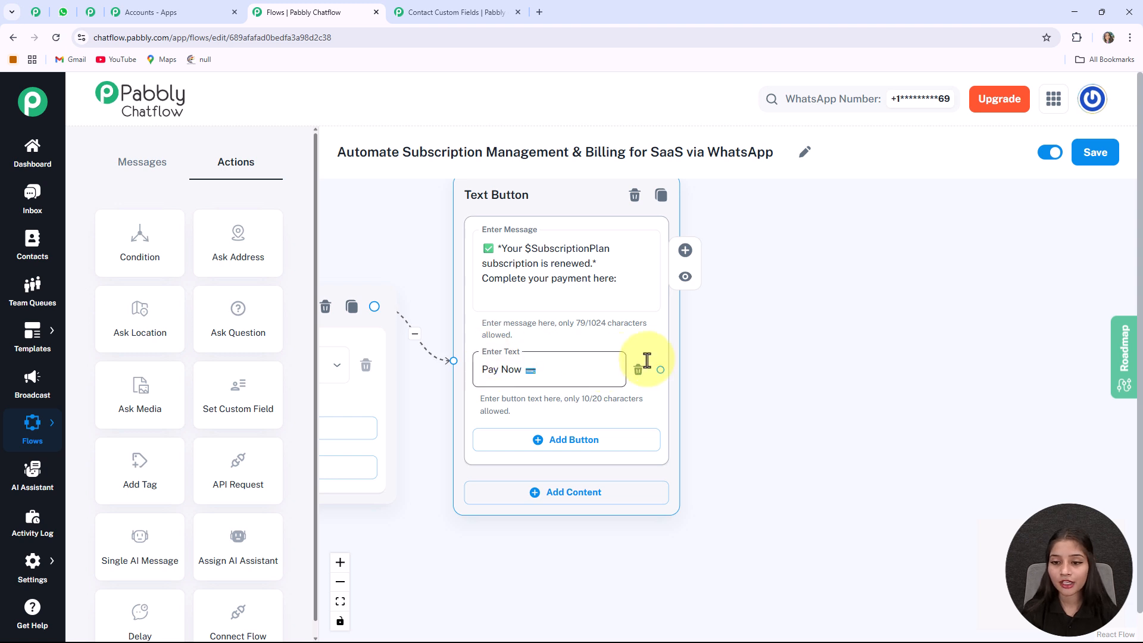
left_click_drag(695, 373, 712, 280)
left_click(619, 363)
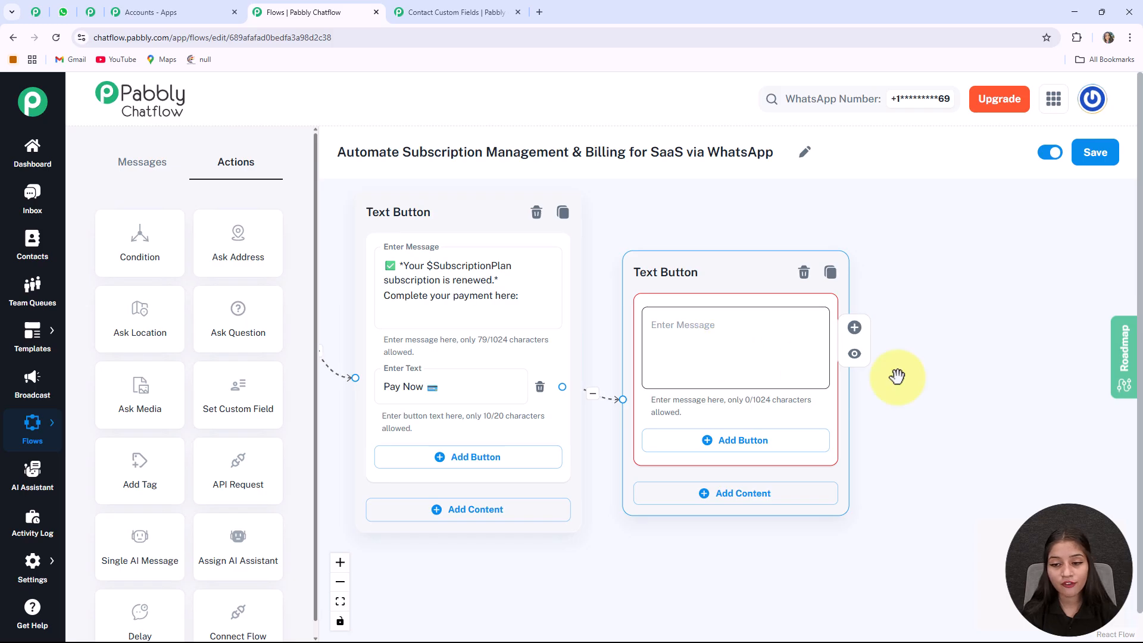
left_click_drag(962, 395, 848, 395)
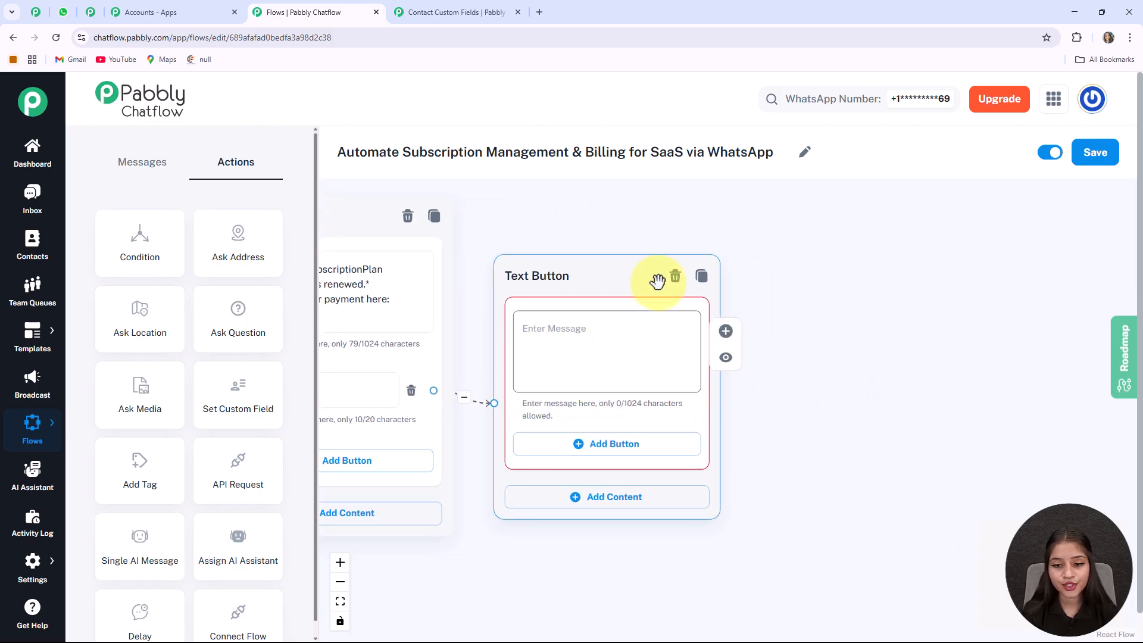
left_click(676, 277)
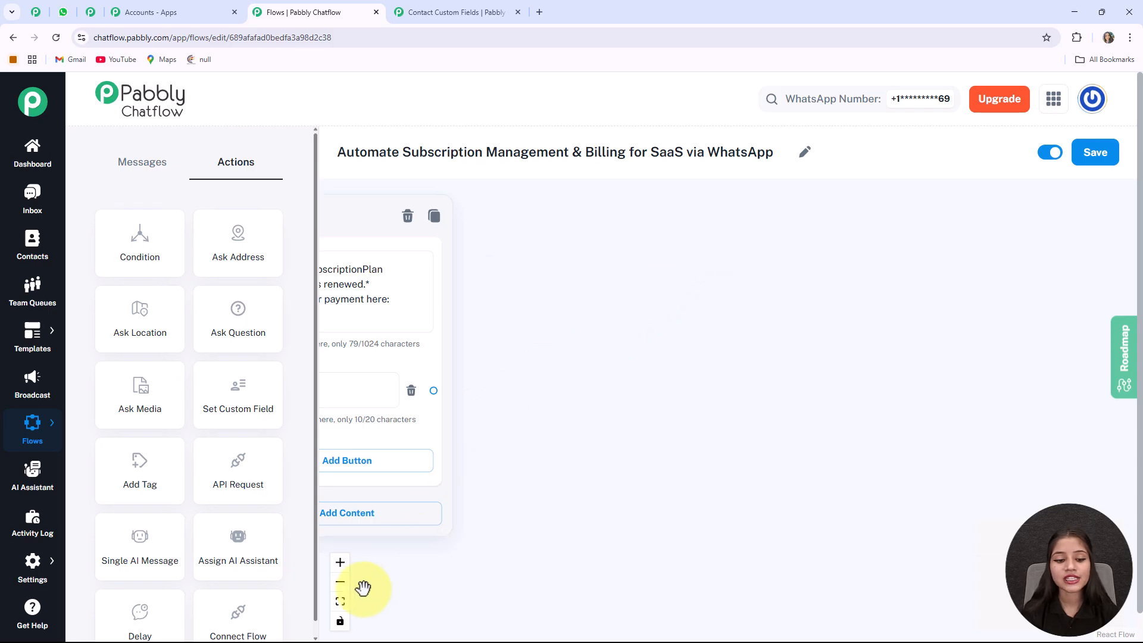
Move the final Text Button node slightly higher in the flow layout and save the flow.
left_click(340, 601)
left_click_drag(484, 506, 401, 500)
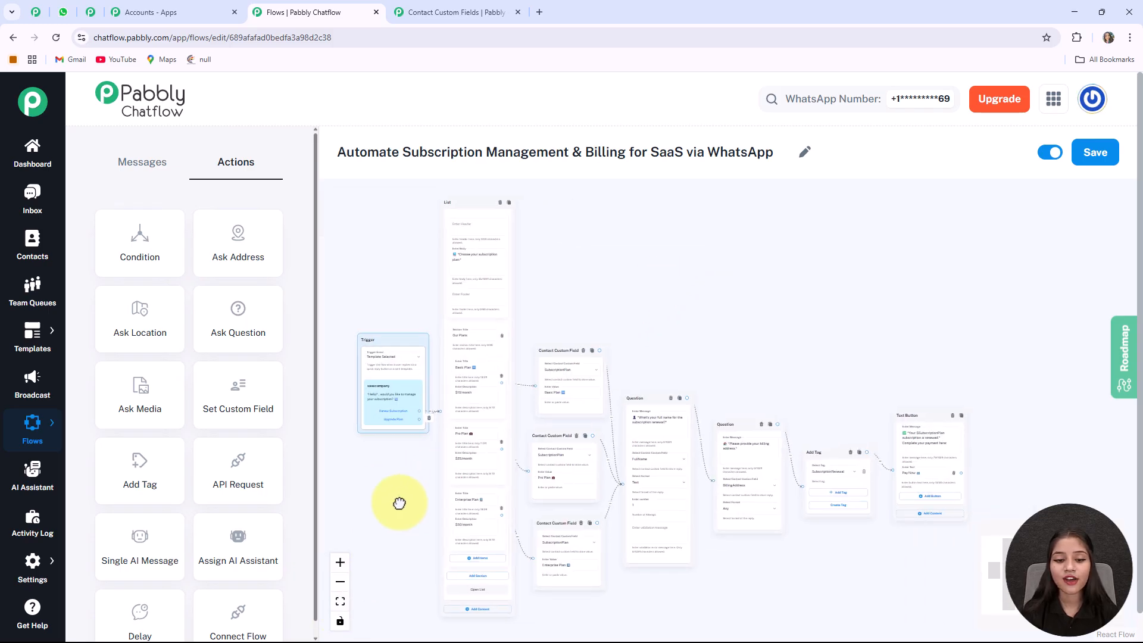
left_click_drag(913, 409, 913, 382)
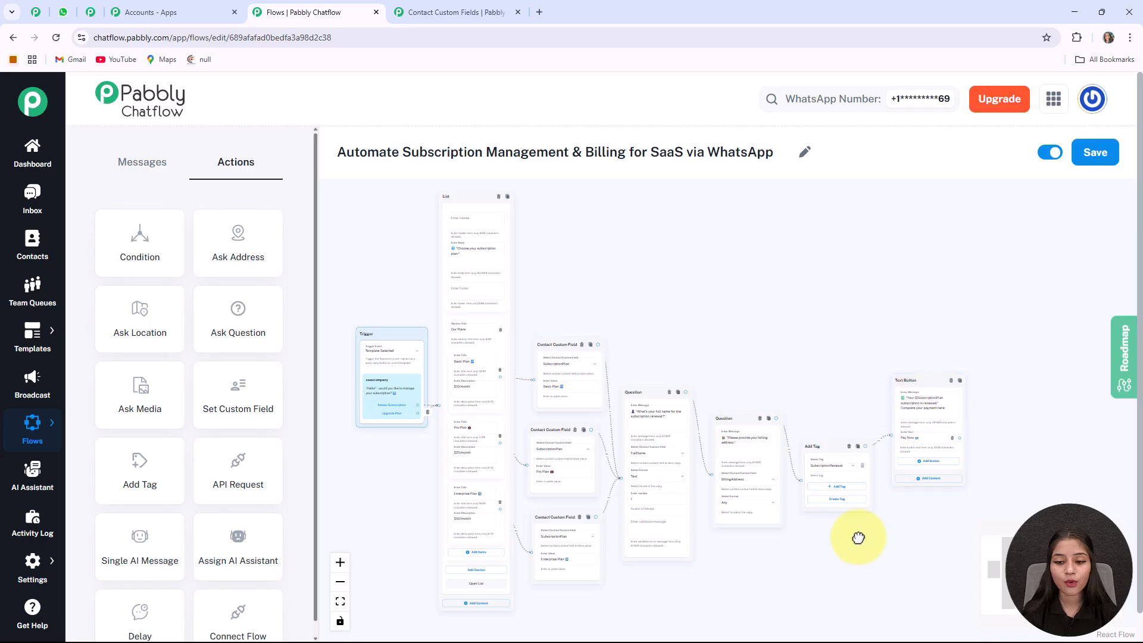
left_click_drag(859, 548, 850, 502)
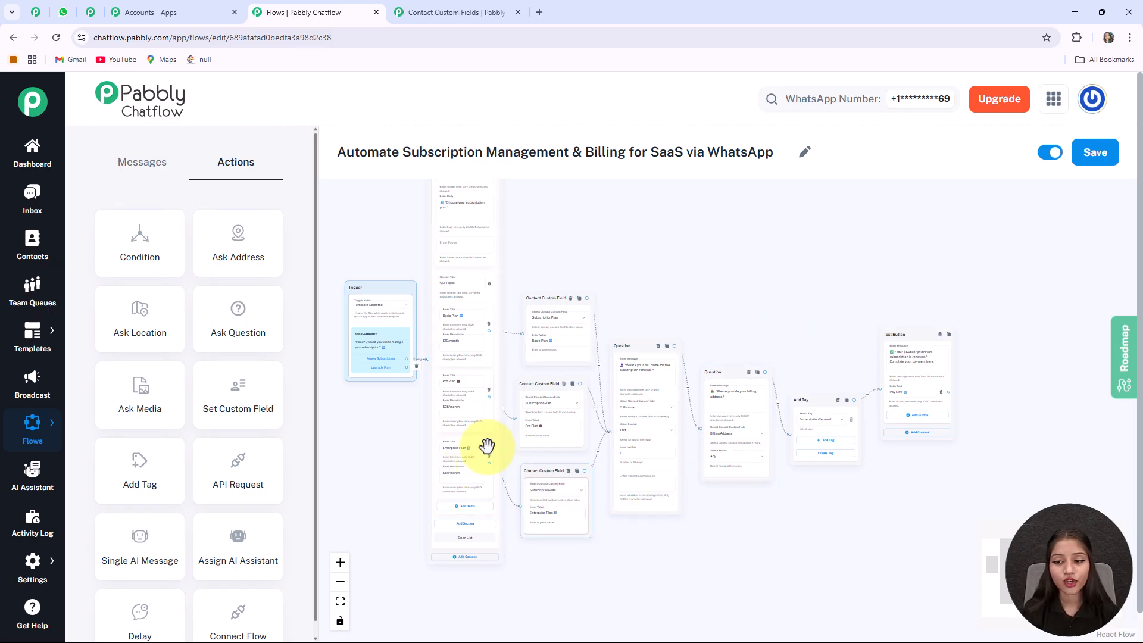
left_click(1101, 156)
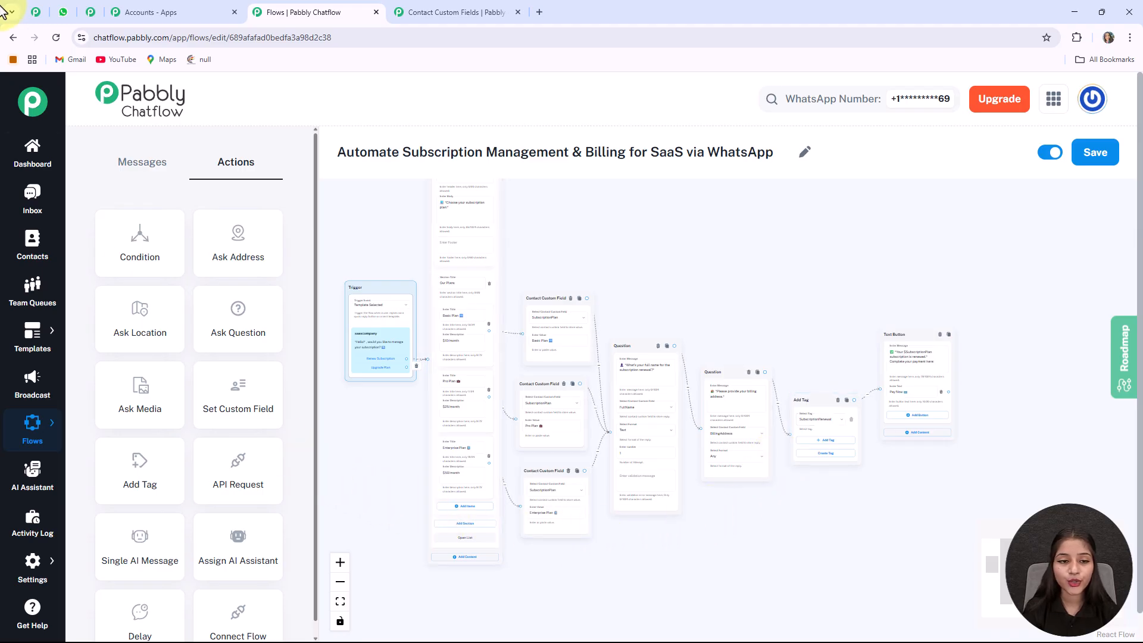
Switch to WhatsApp Web to review the Saas Services test conversation, and return to the flow in Pabbly Chatflow.
left_click(62, 12)
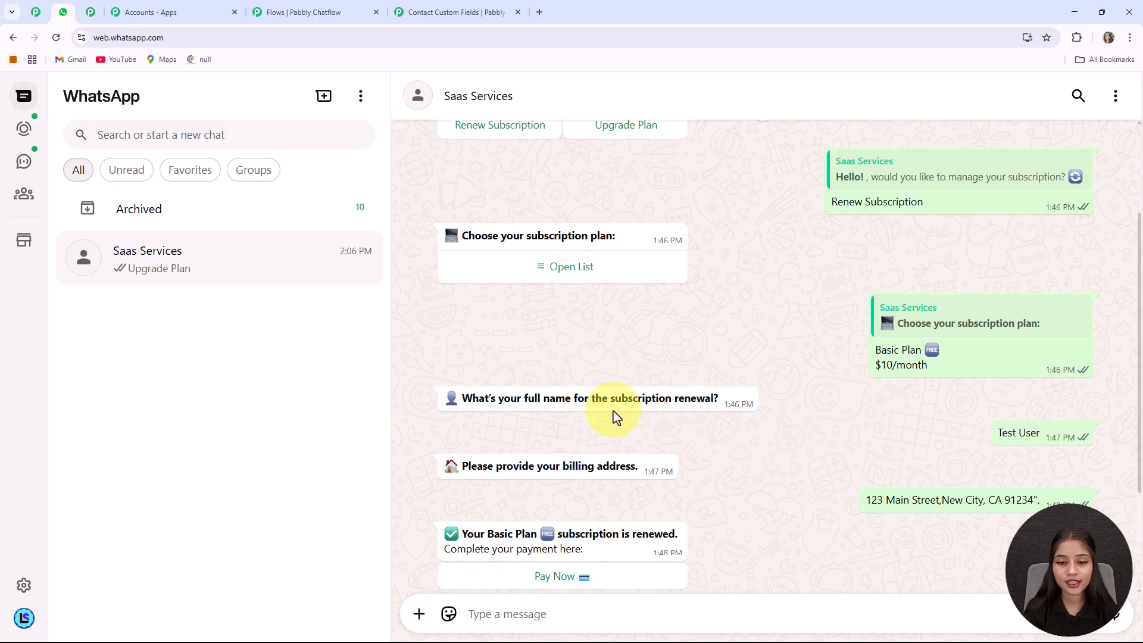
left_click(319, 7)
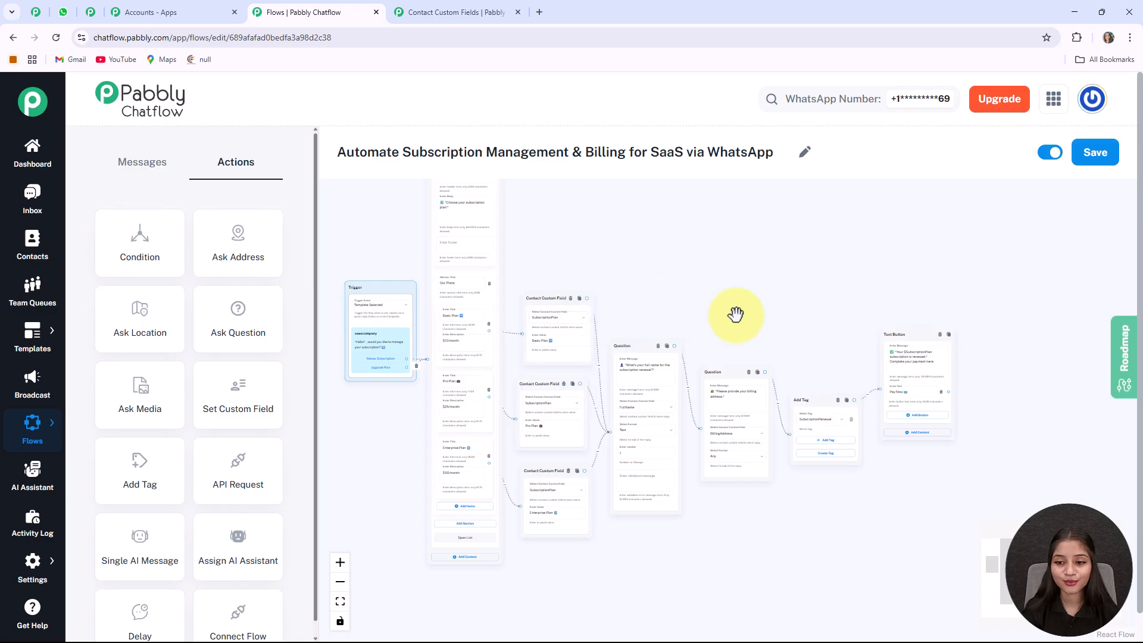